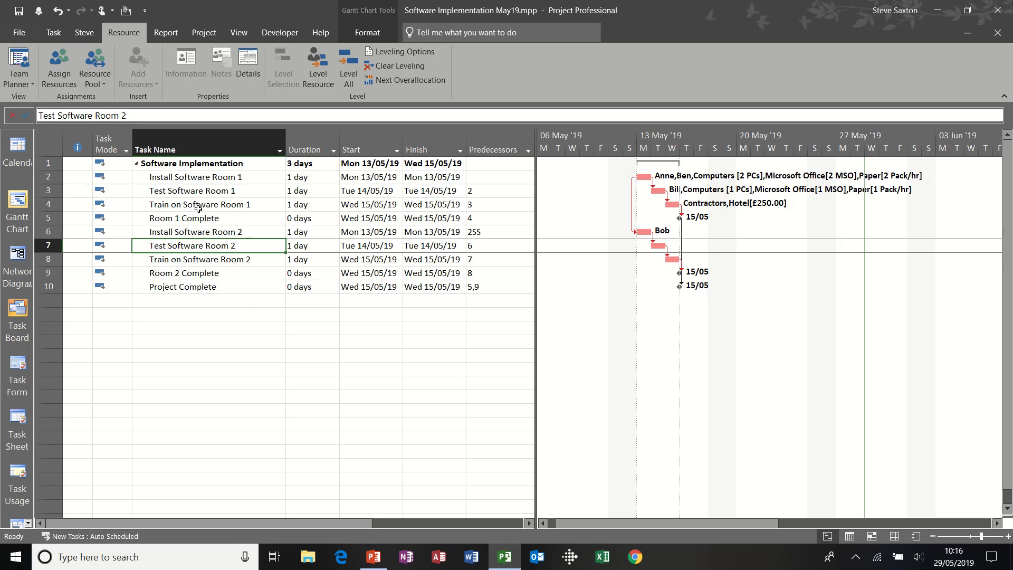
Switch the project to the Network Diagram view and show all task boxes from Software Implementation through Project Complete at once.
click(18, 259)
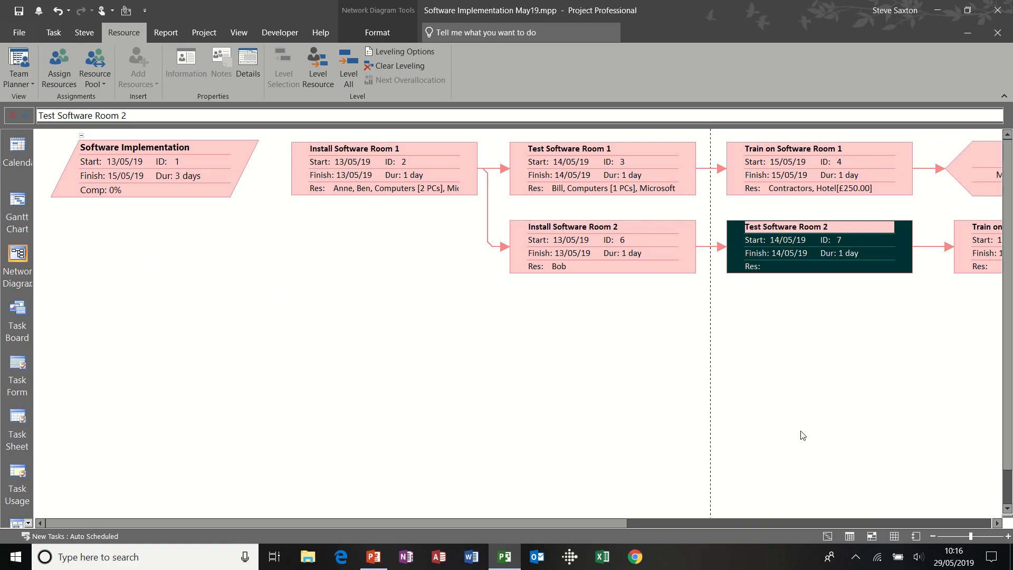
click(932, 537)
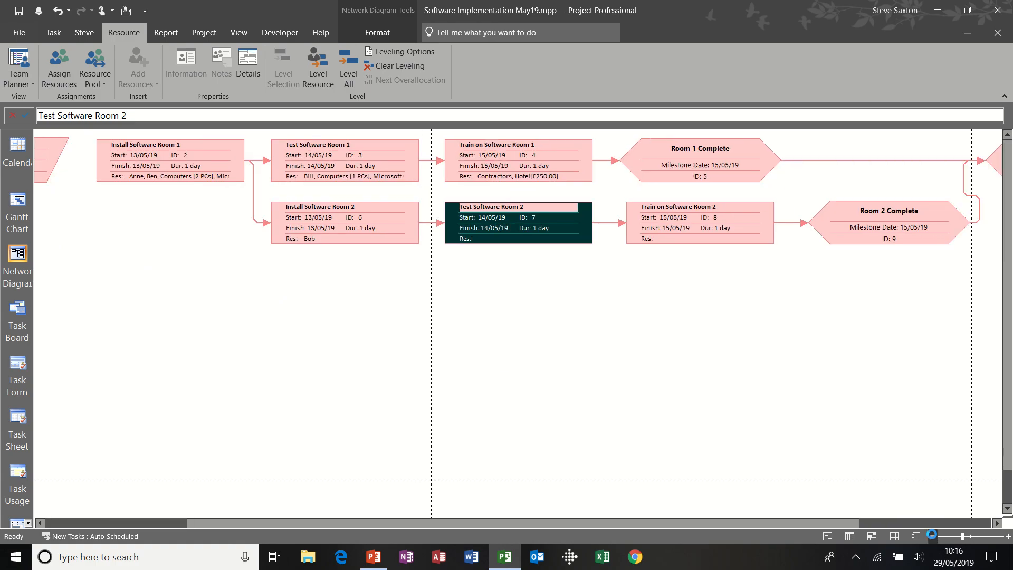
click(933, 537)
click(932, 536)
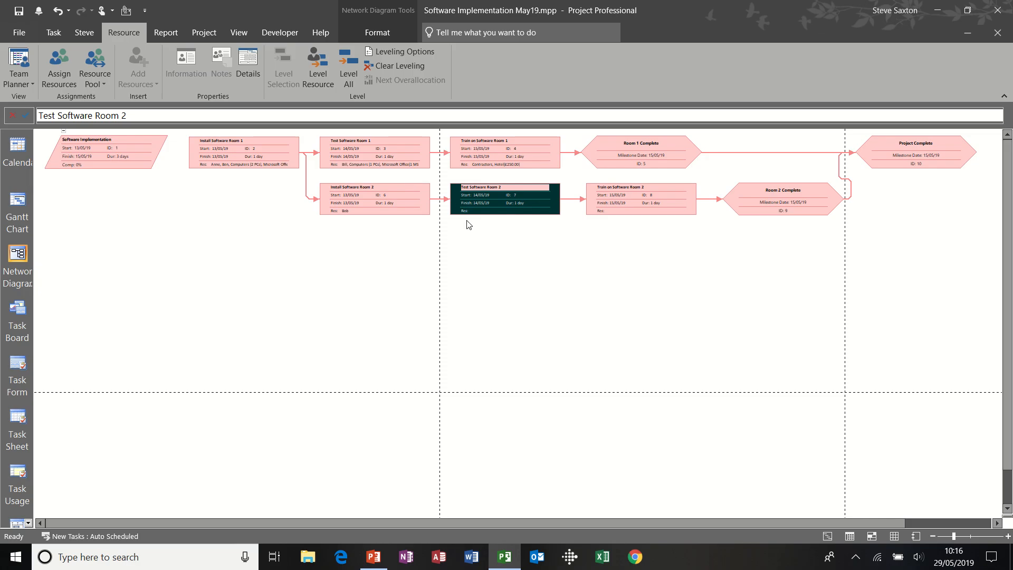
Open the network diagram's Box Styles settings and review the previews for noncritical, milestone, summary, inserted project and marked boxes.
double_click(226, 234)
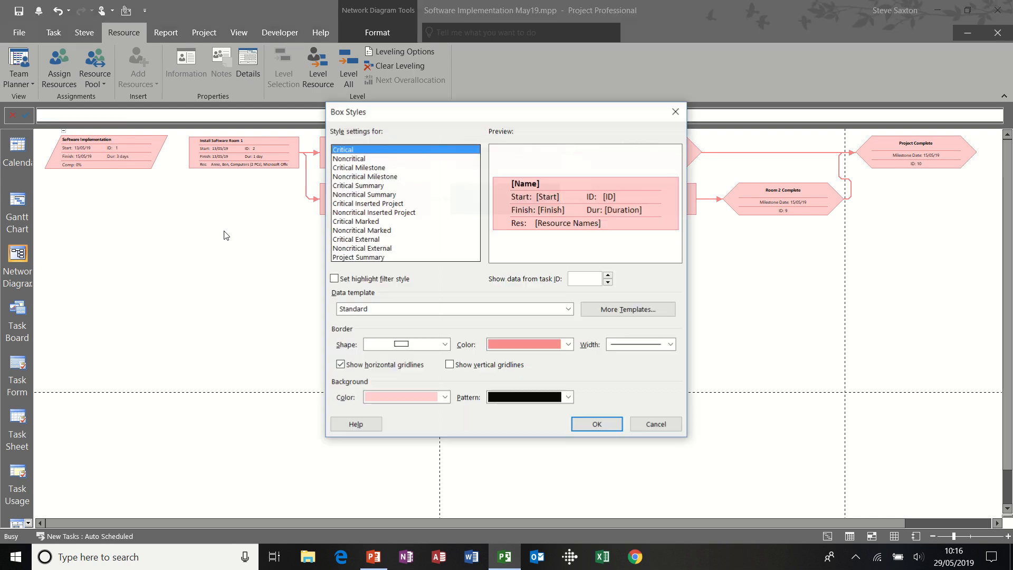
drag(429, 113, 635, 159)
click(555, 205)
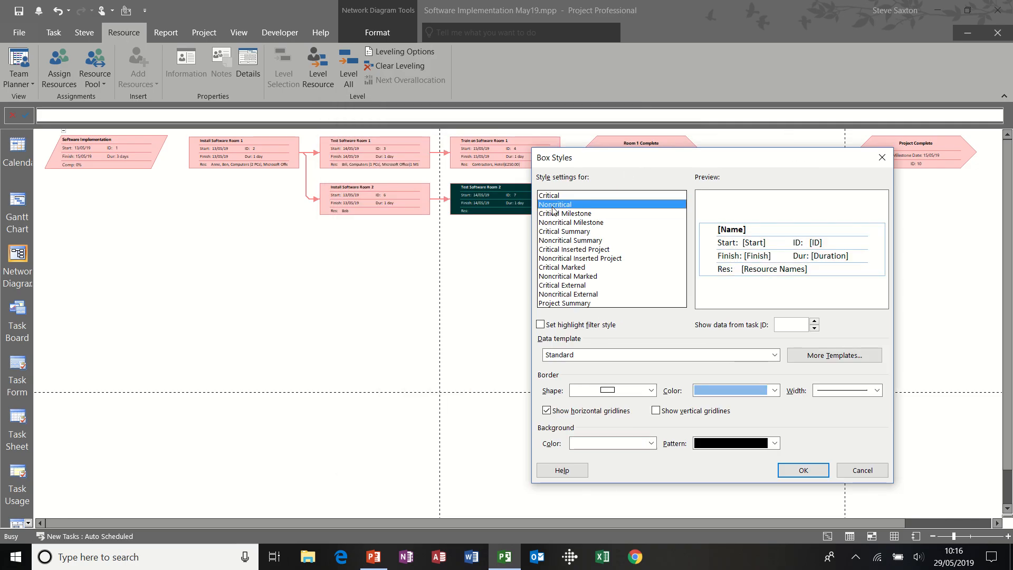
click(555, 214)
click(555, 224)
click(557, 232)
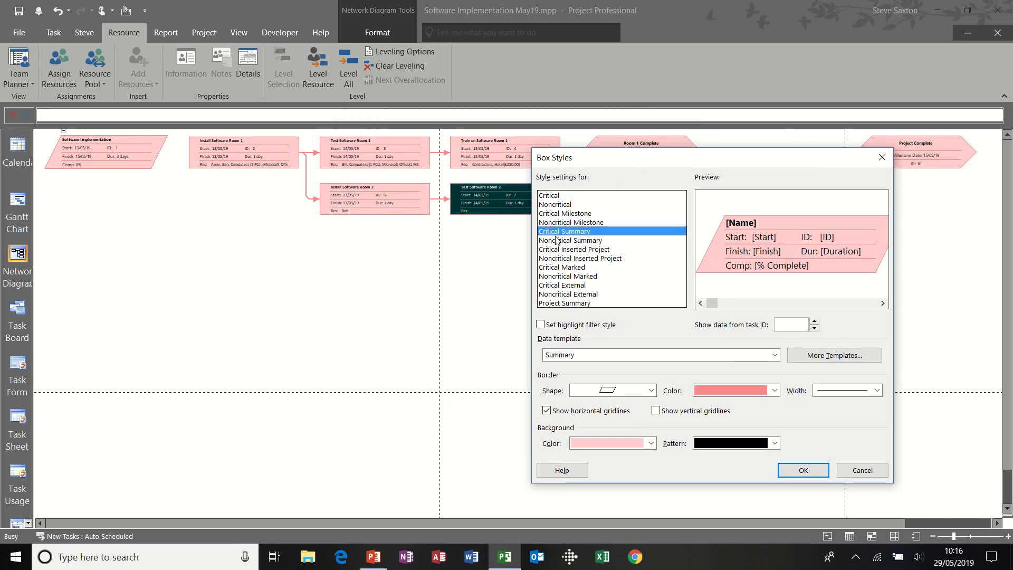
click(556, 241)
click(561, 259)
click(561, 267)
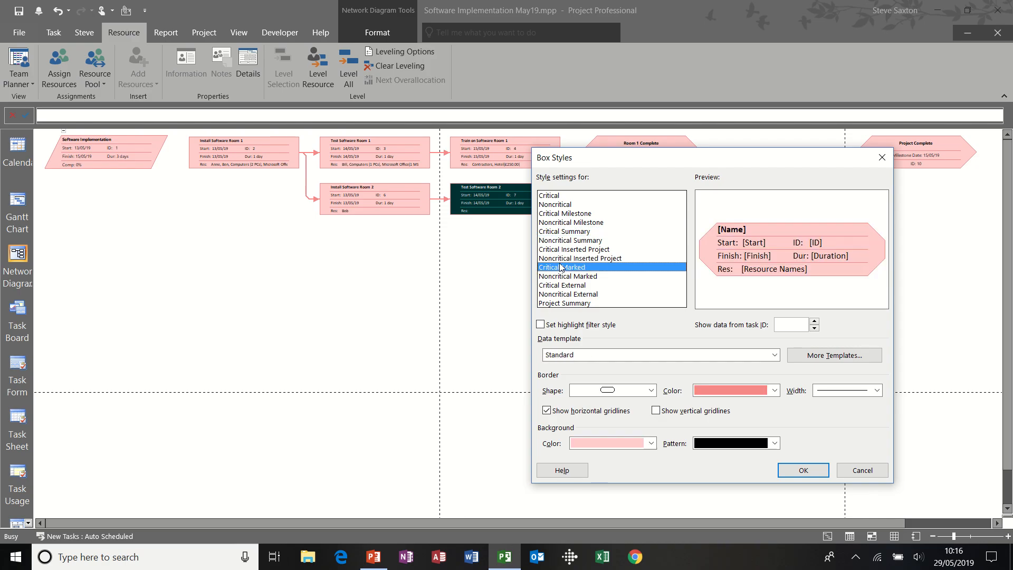
click(552, 197)
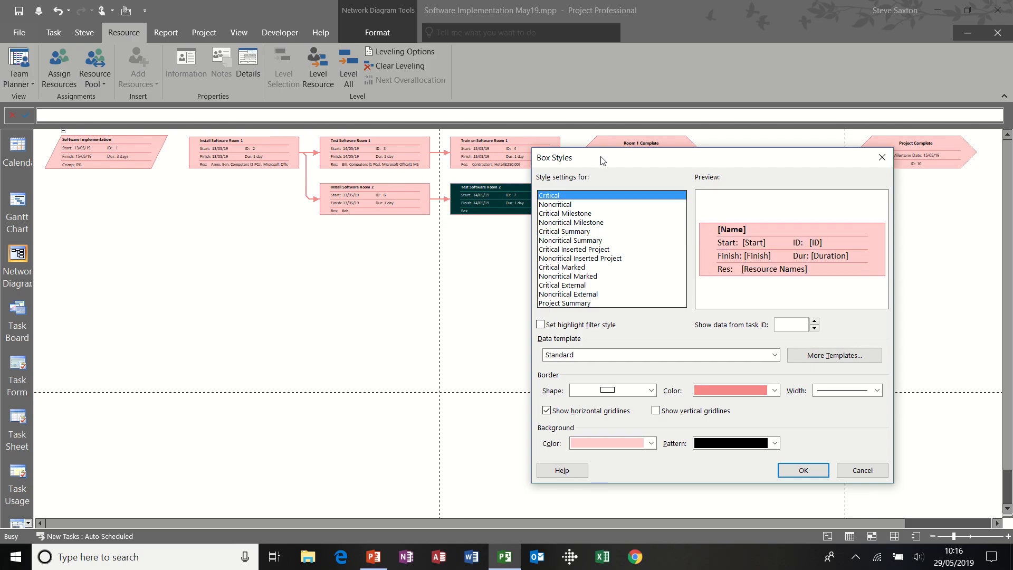
drag(604, 159, 558, 167)
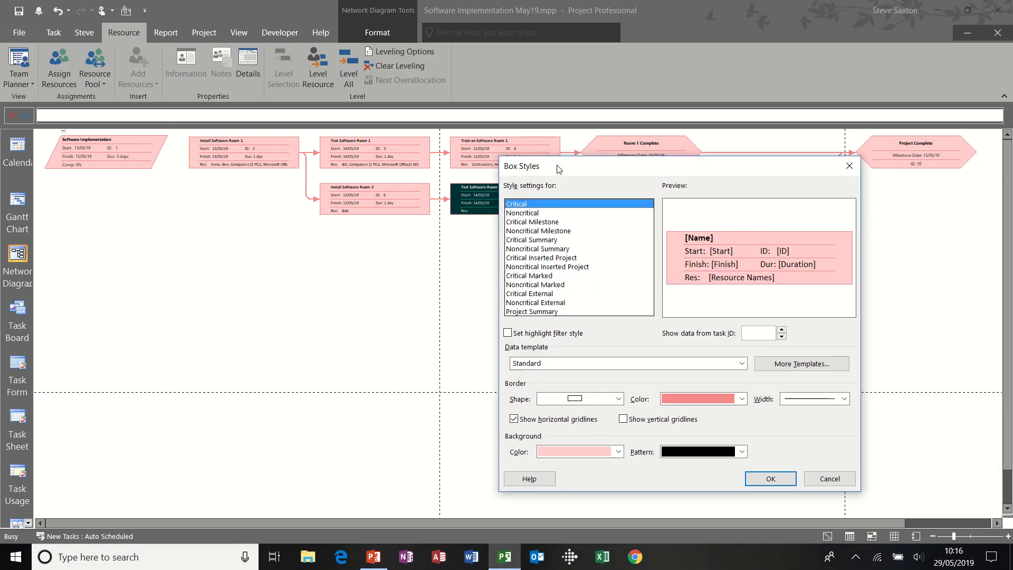
click(539, 214)
click(539, 222)
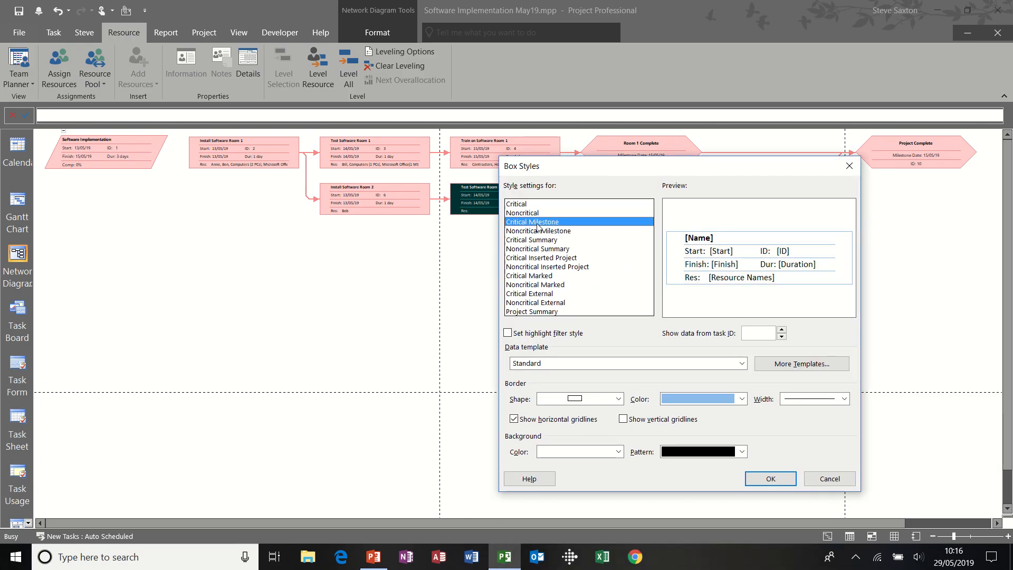
Preview the Cost data template on the Critical box style and return it to Standard.
click(533, 206)
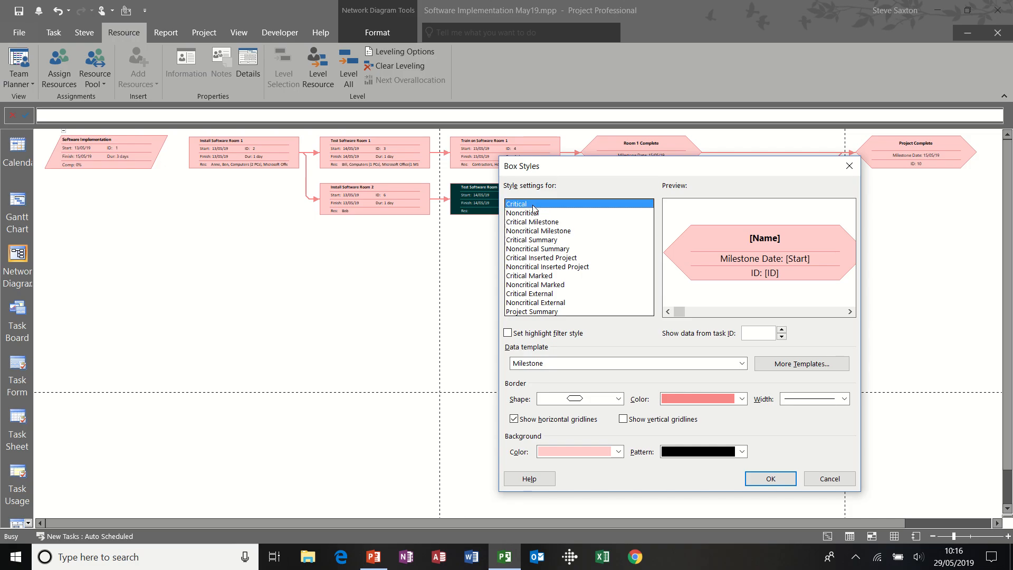
click(604, 367)
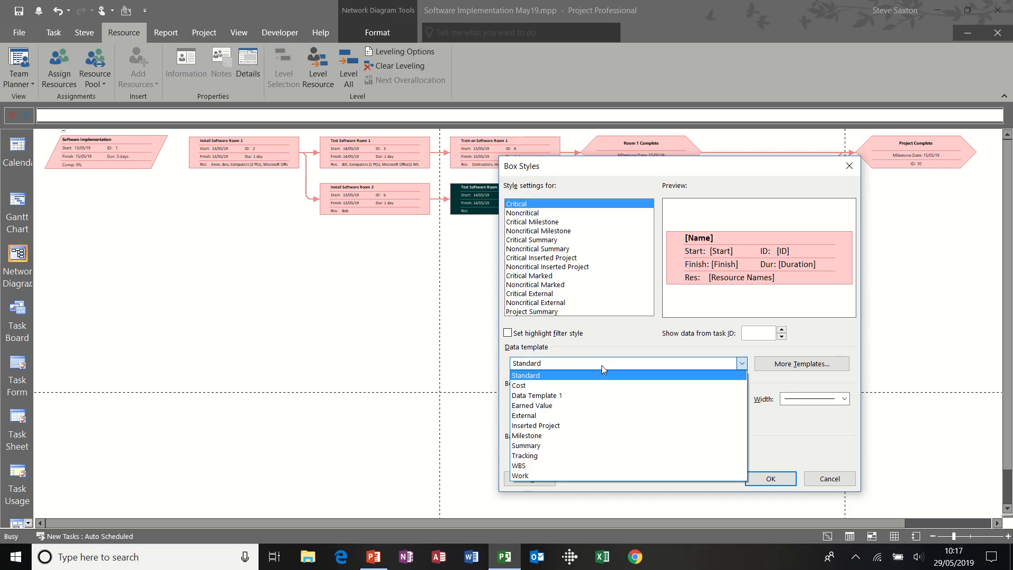
click(581, 386)
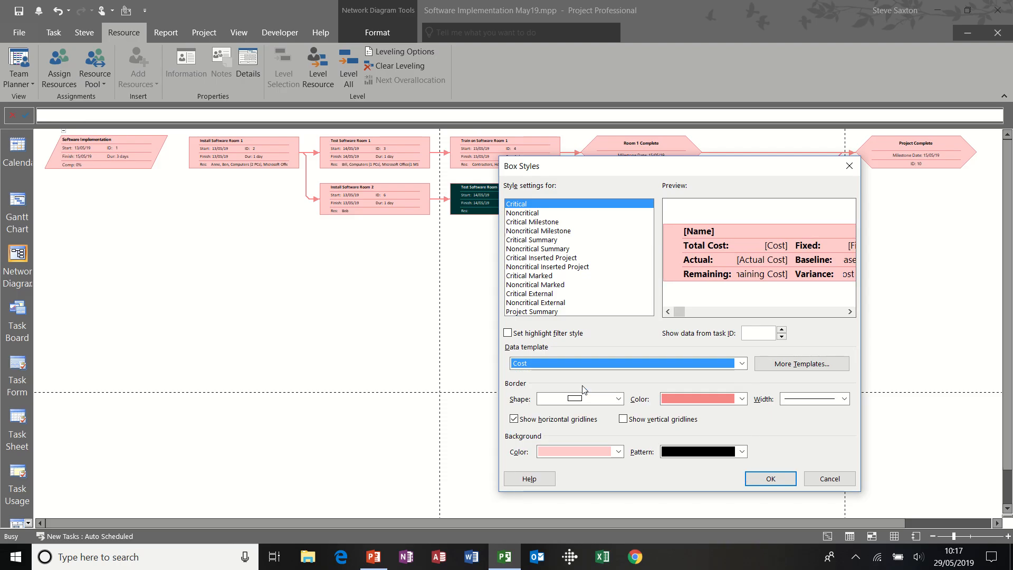
click(648, 365)
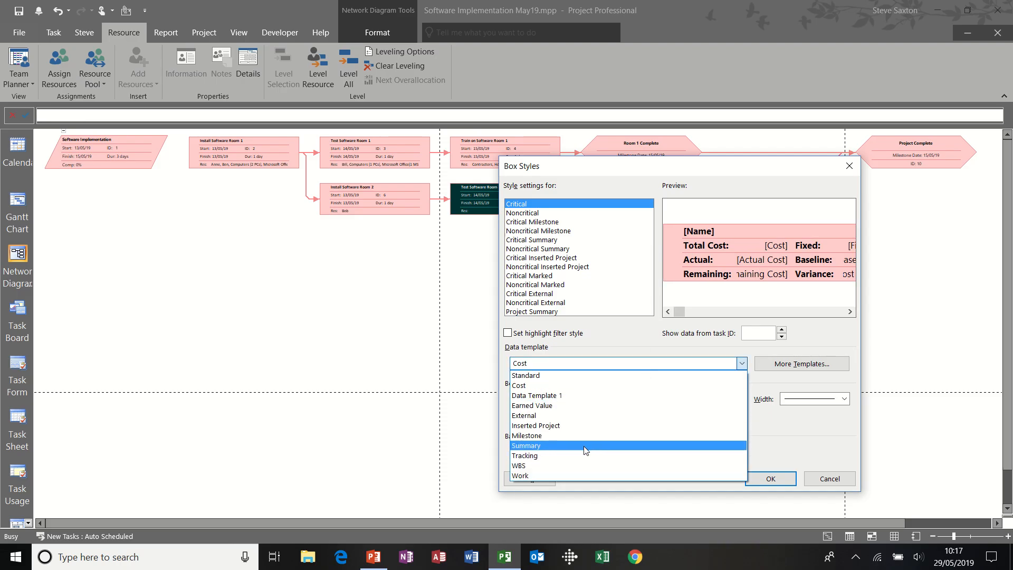
click(582, 379)
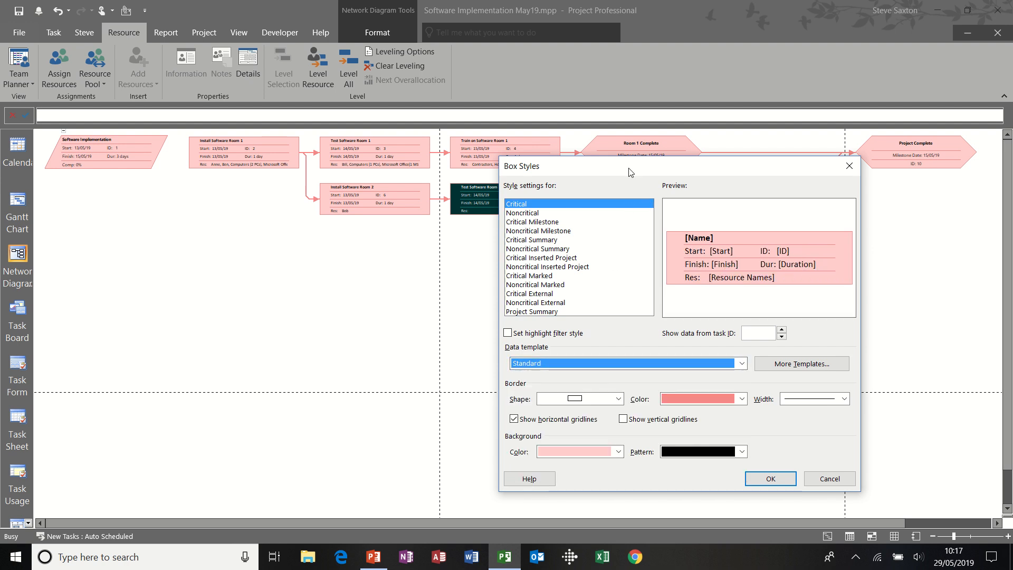
Create a new data template named with the presenter's first name and set its cell layout to two columns.
drag(631, 172, 443, 124)
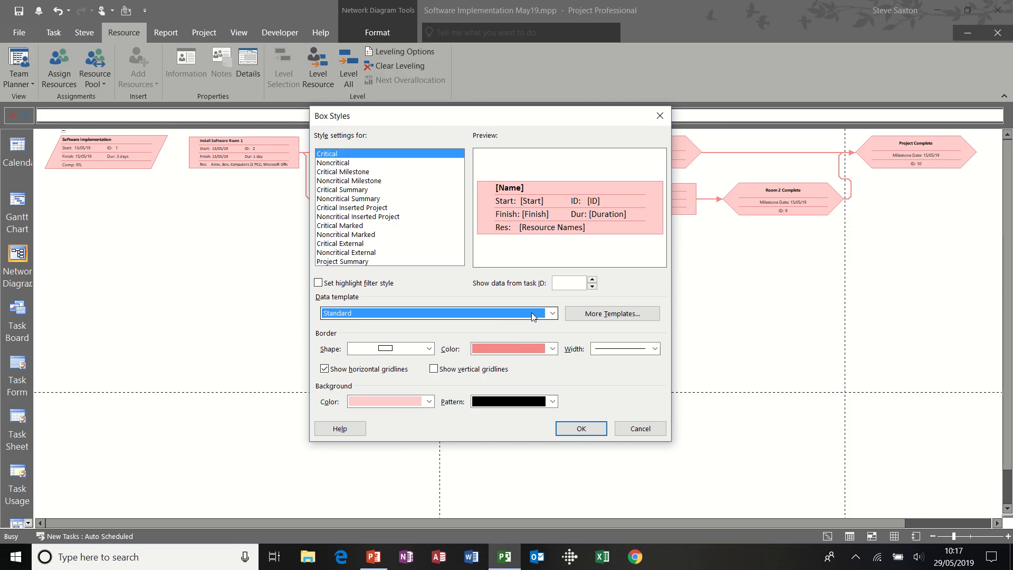
click(610, 315)
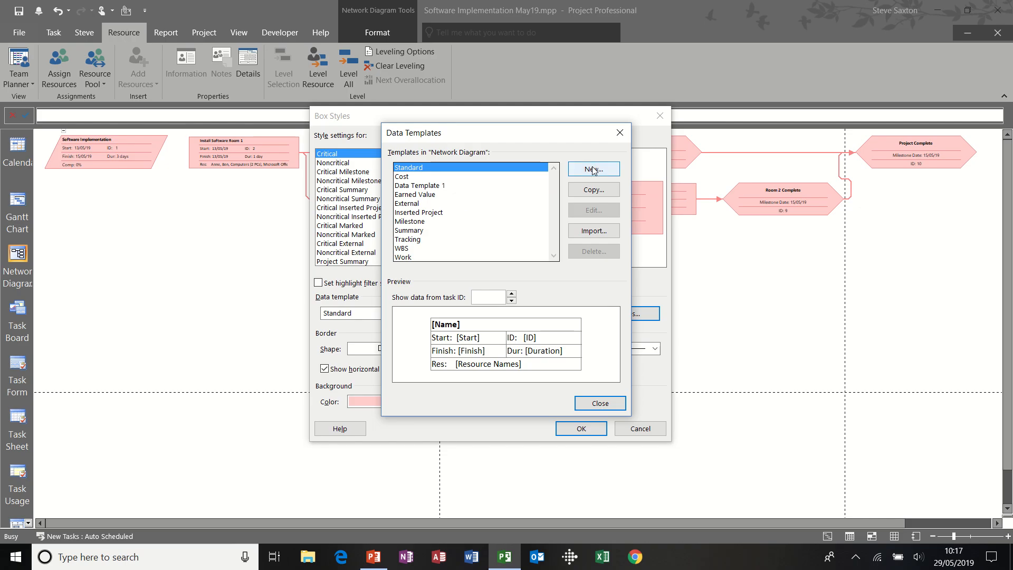
click(593, 170)
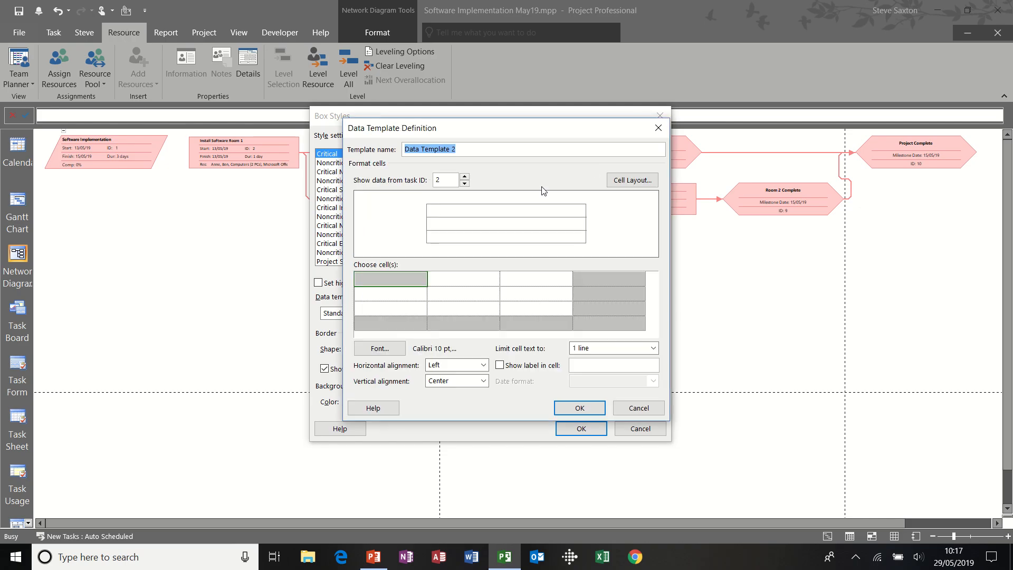
text(Steve)
click(631, 180)
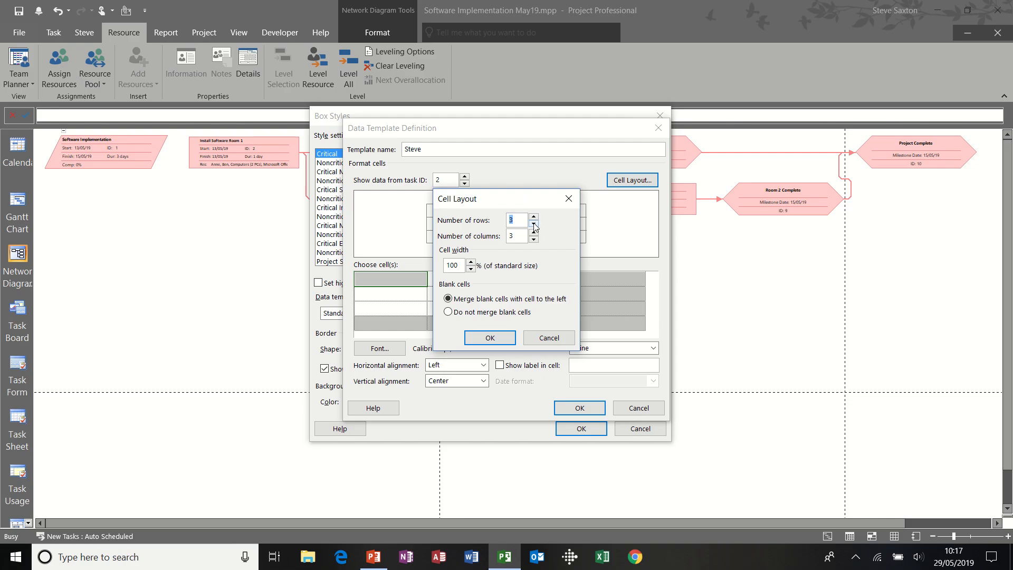
click(534, 240)
click(491, 338)
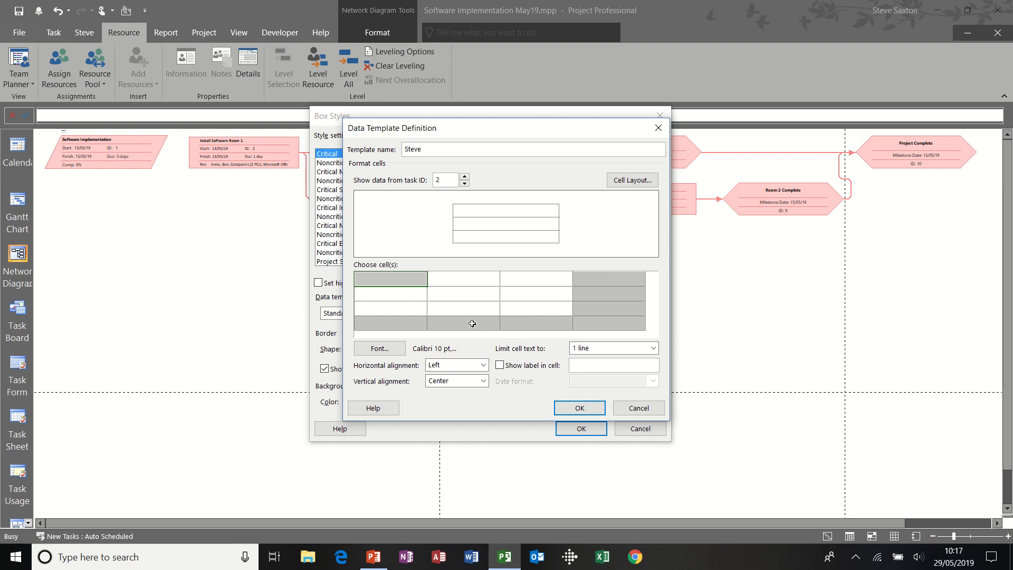
Fill the template's first column with the Name, % Complete and Actual Cost fields and save the template.
click(399, 280)
text(Name)
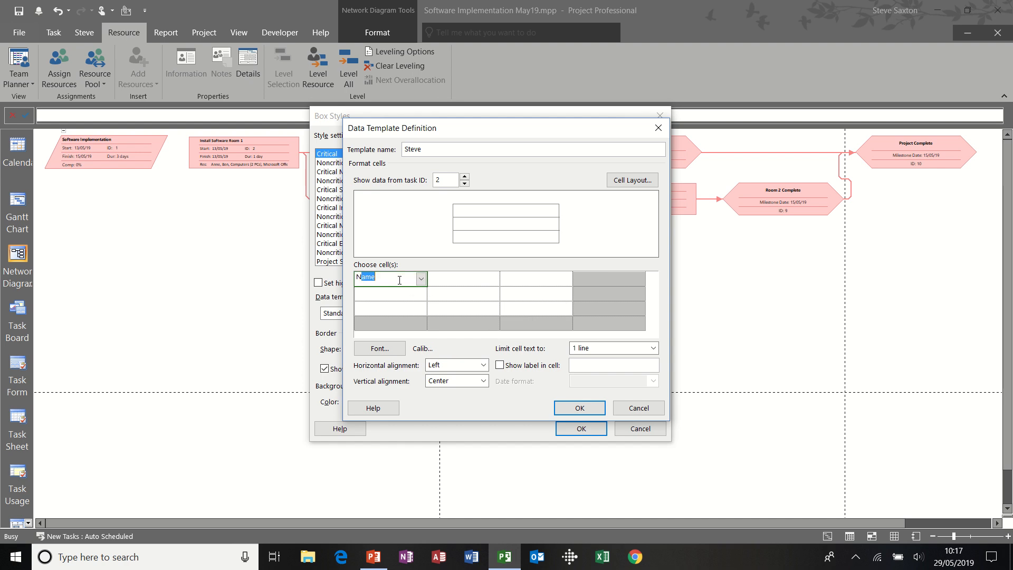
click(391, 295)
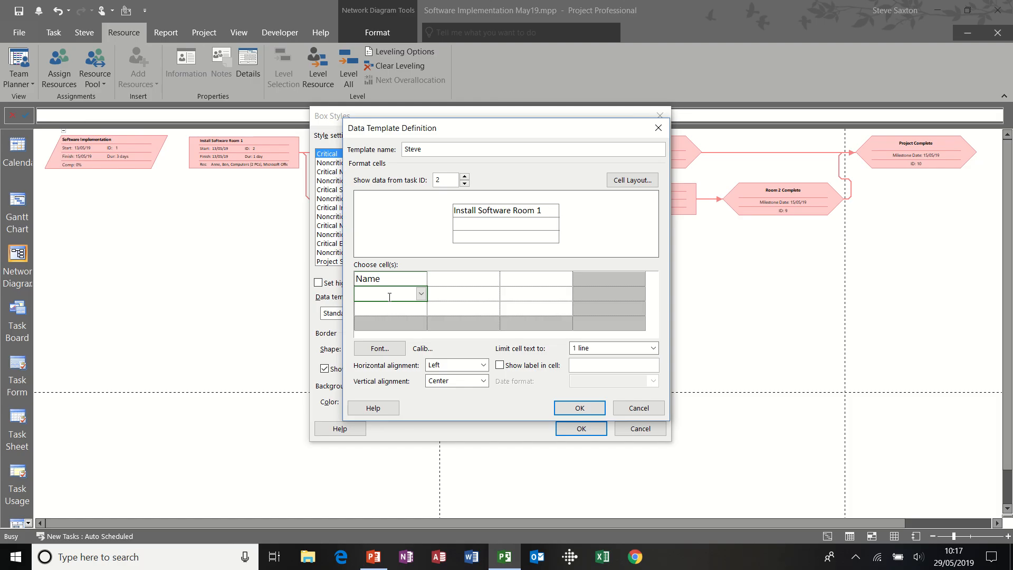
text(% Complete)
click(390, 311)
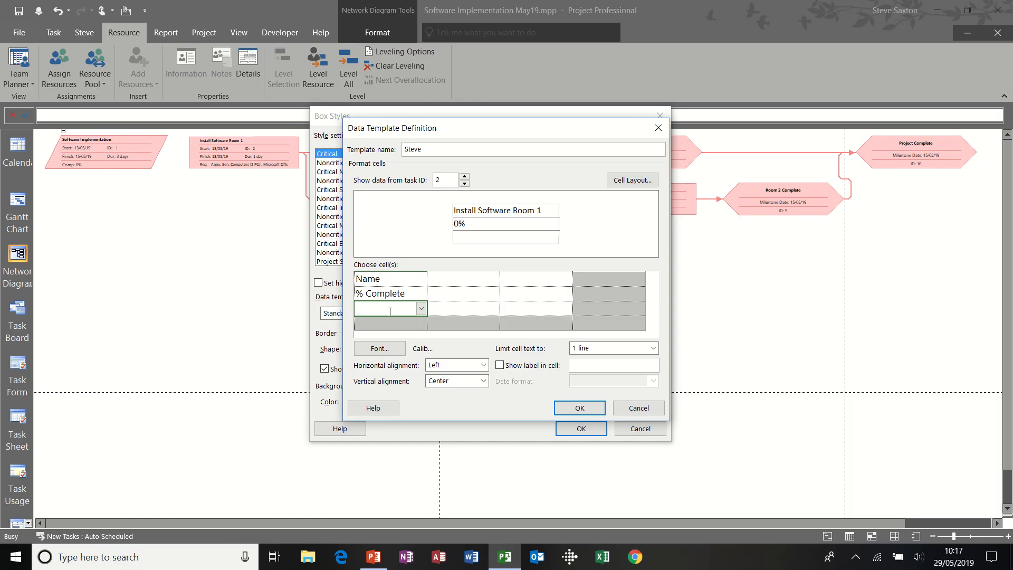
text(Actual Cost)
click(456, 297)
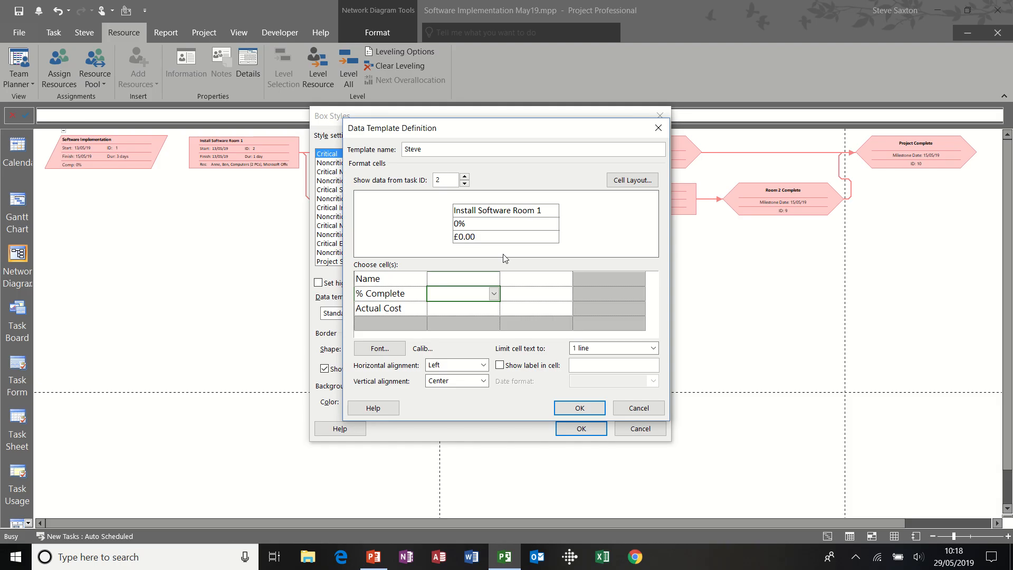
click(576, 408)
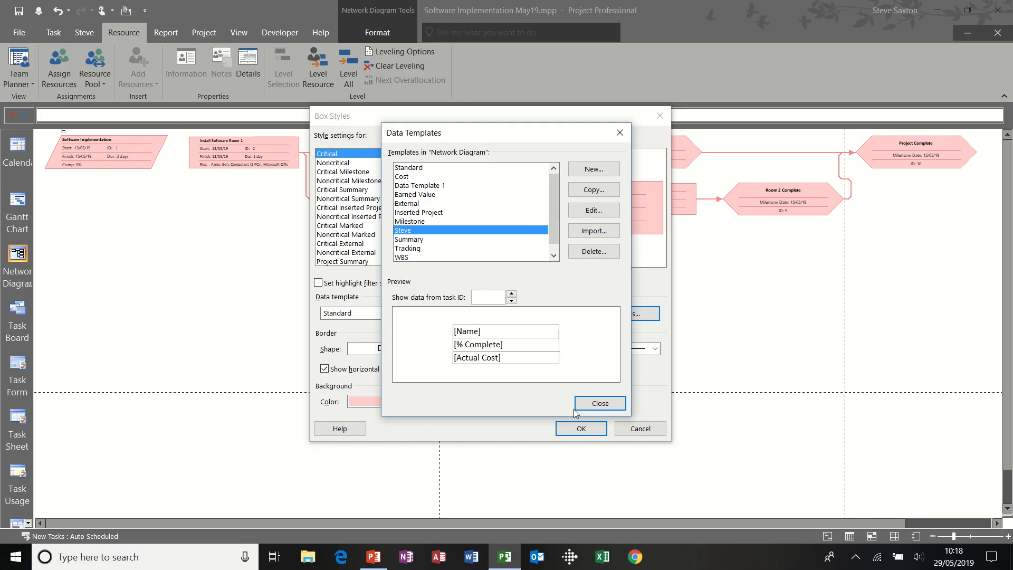
click(599, 404)
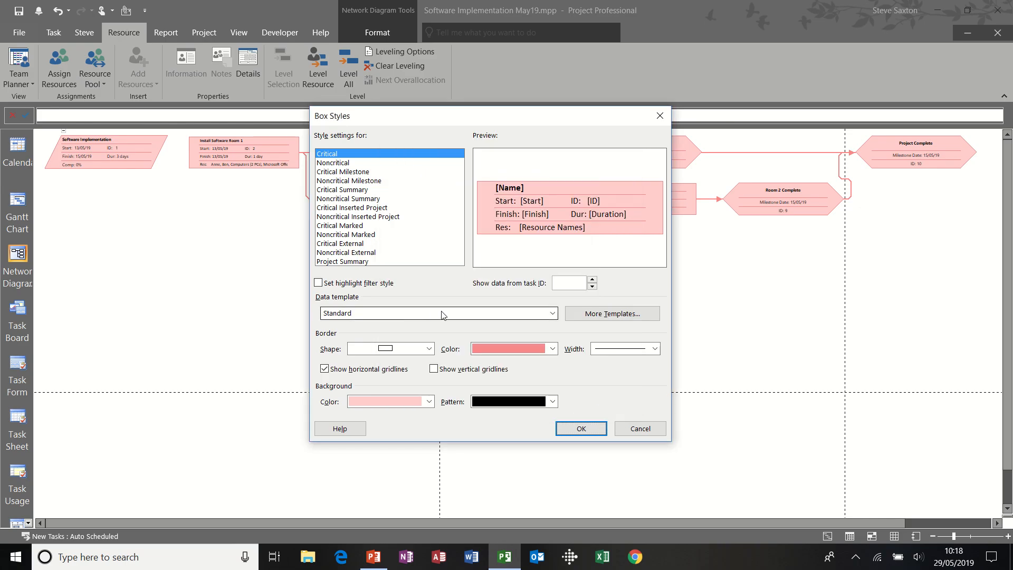
Apply the new custom data template to the Critical box style in the network diagram.
click(553, 315)
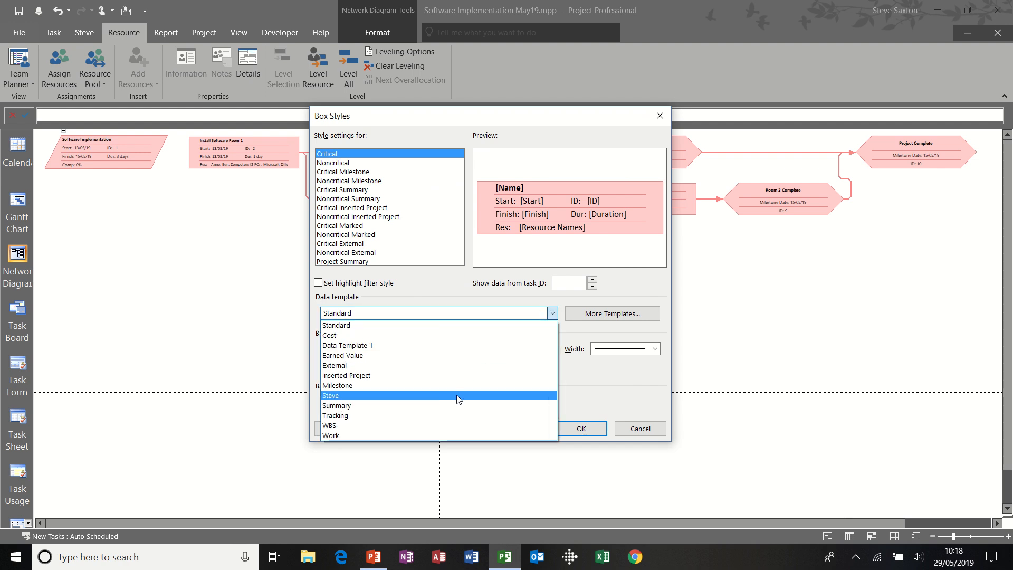
click(457, 396)
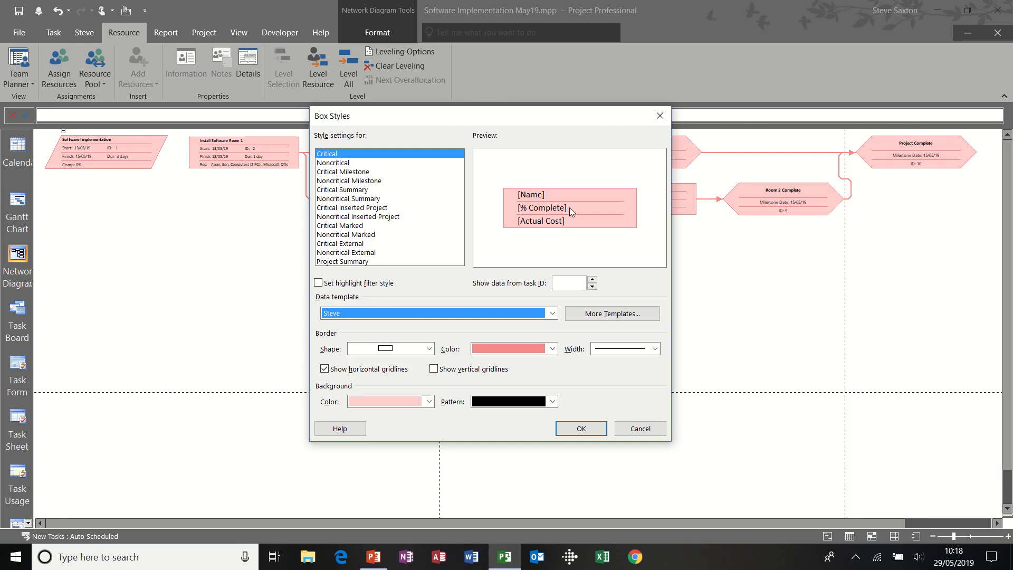
click(580, 430)
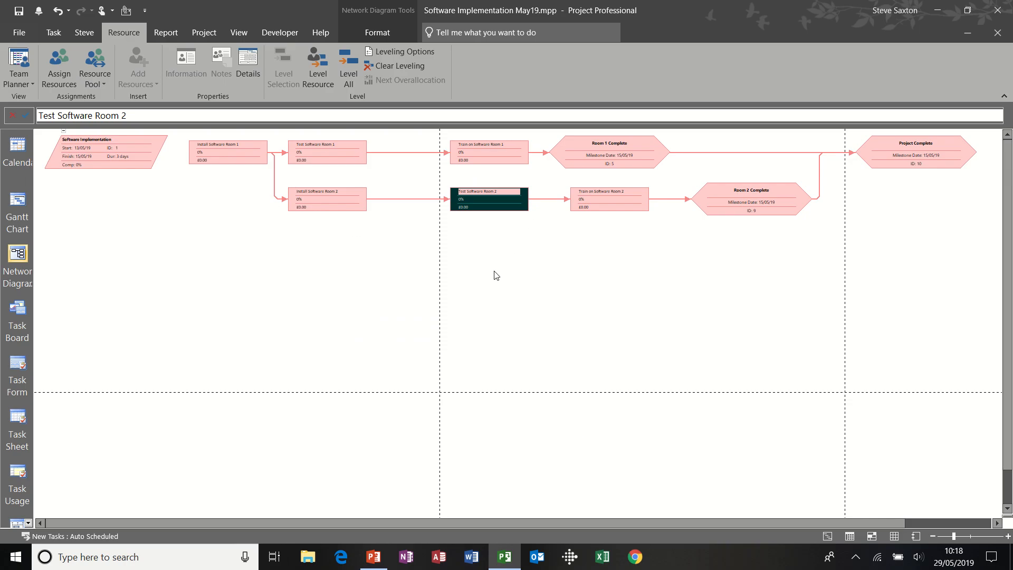
Examine the name, percent complete and actual cost fields in the network diagram's restyled task boxes at a larger zoom.
click(1008, 536)
click(1008, 536)
click(1008, 536)
click(1008, 536)
click(1008, 536)
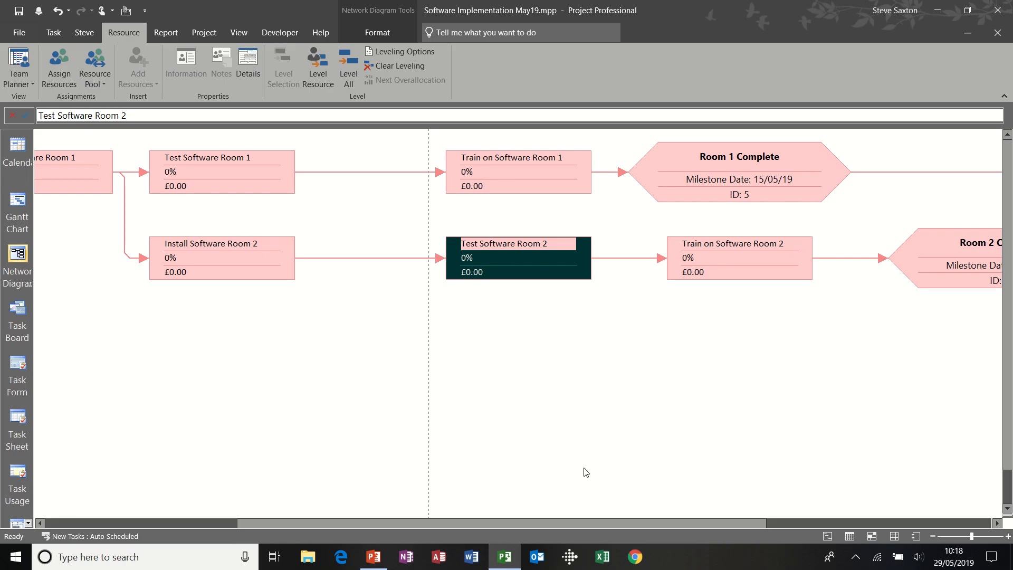
drag(431, 521, 372, 518)
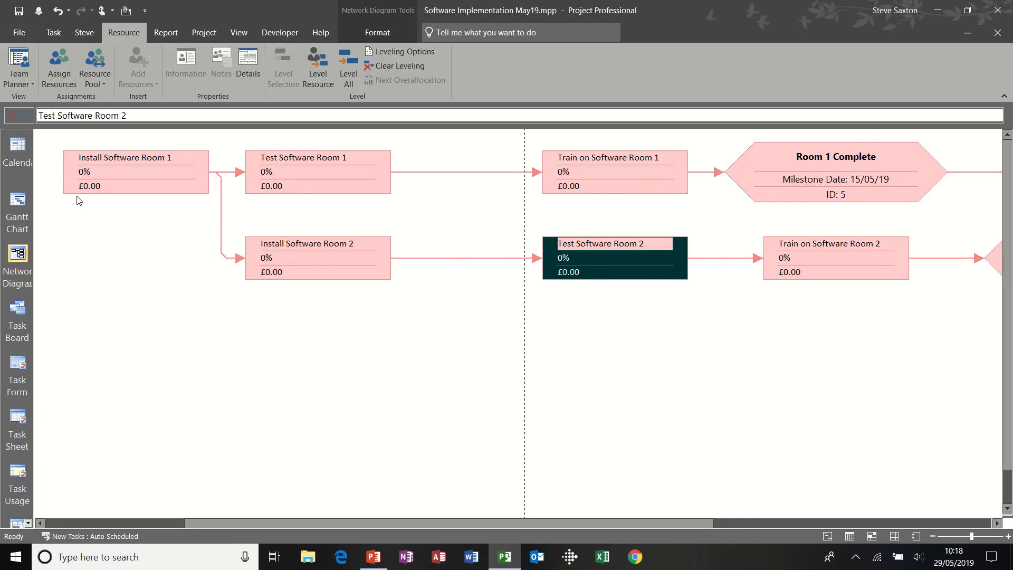
Compare the tasks in the Gantt Chart view with the complete layout of the Network Diagram.
click(11, 203)
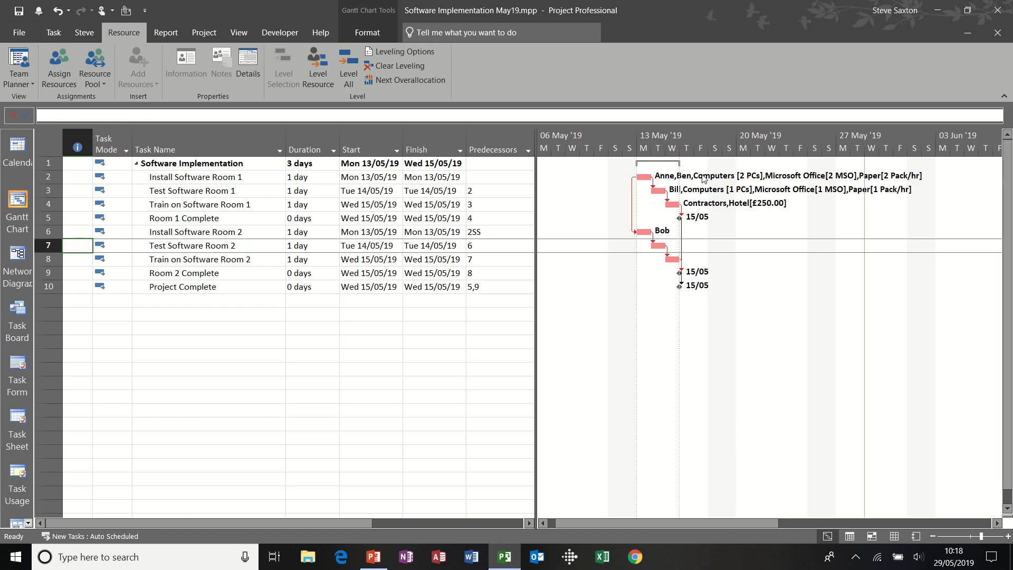
click(18, 258)
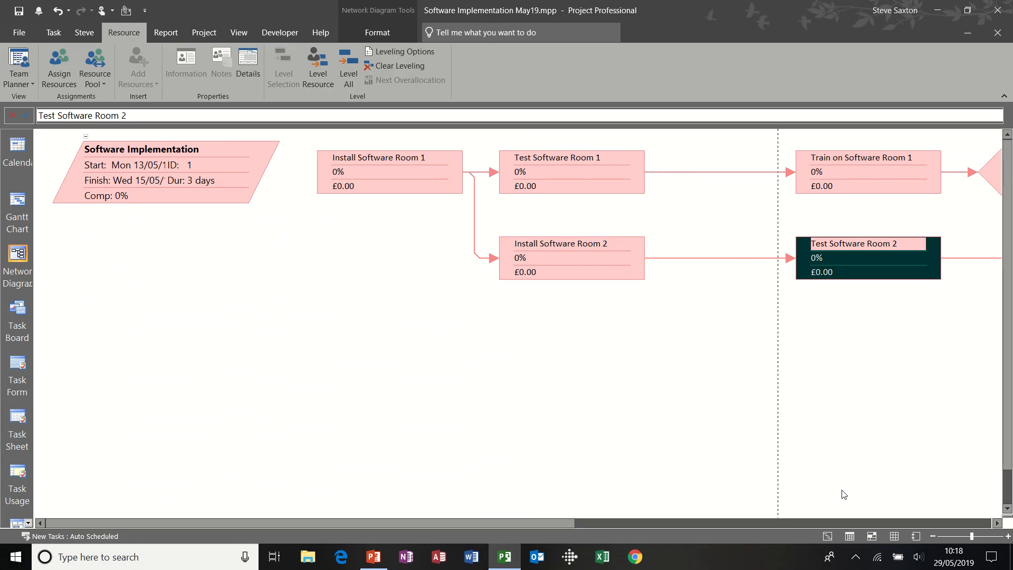
click(932, 537)
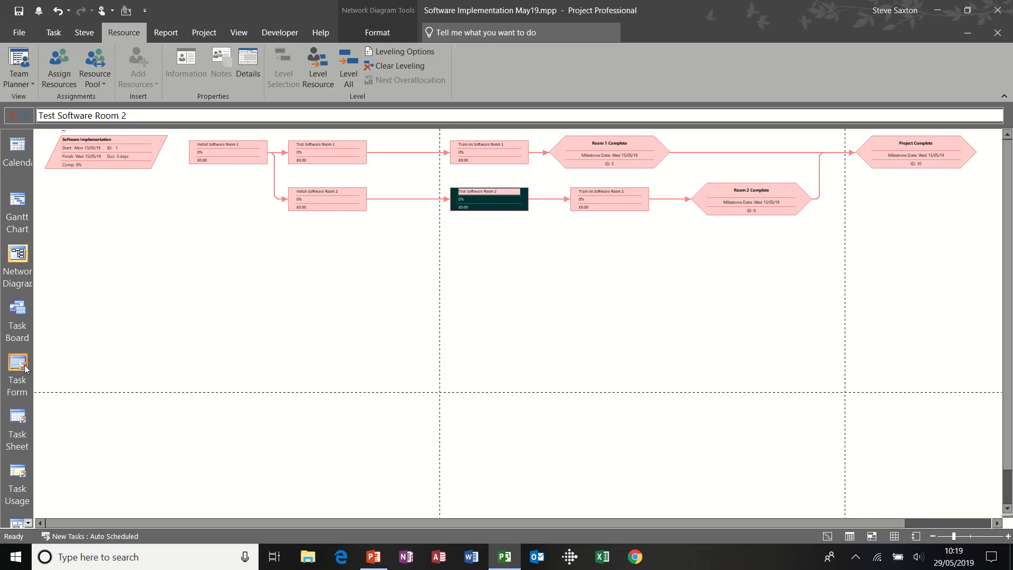
Switch the project to the Task Usage view.
click(18, 473)
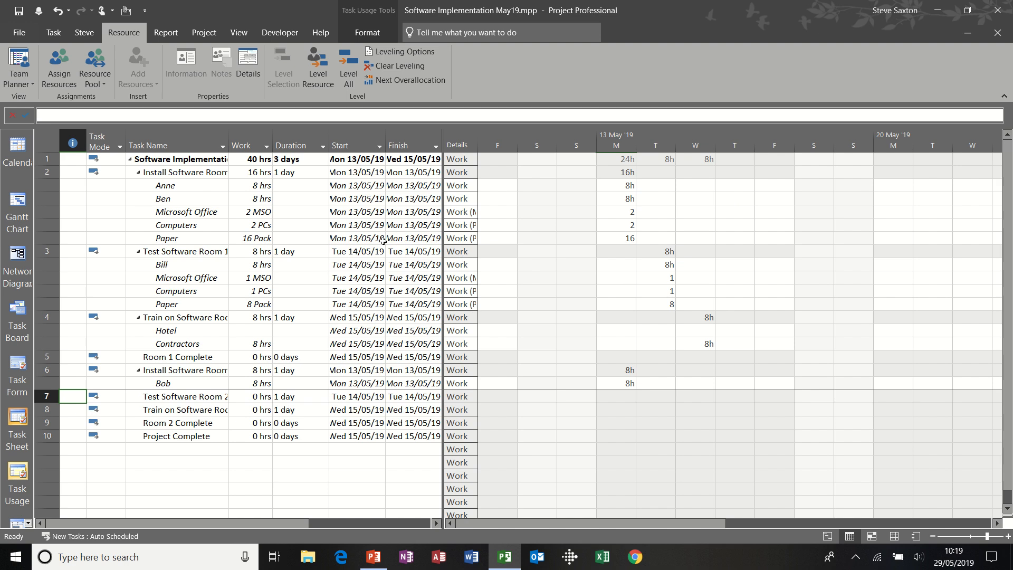
Widen the Task Name column to fit the full names and examine the resources and daily work assigned to the room 1 tasks.
click(178, 173)
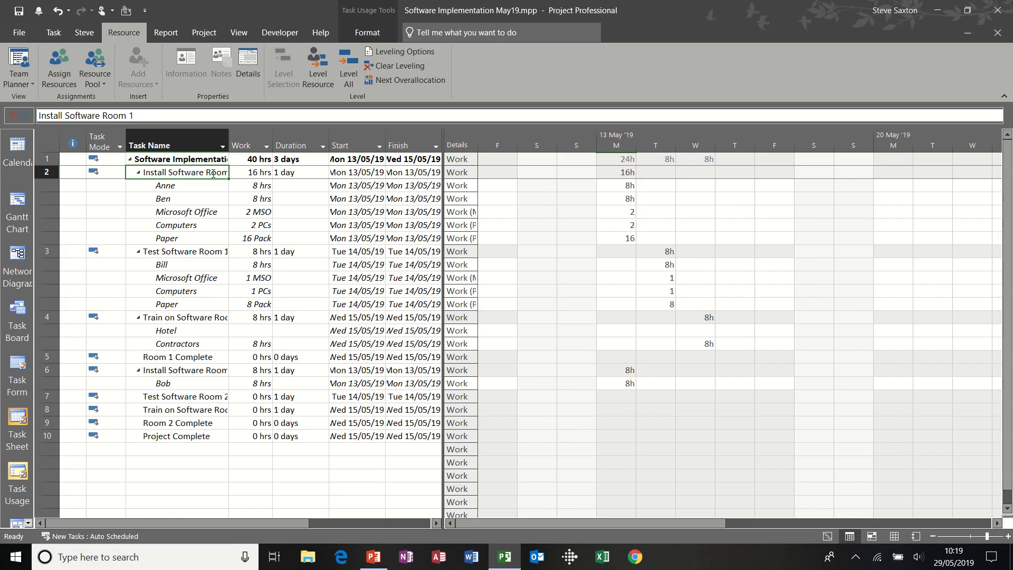
double_click(228, 144)
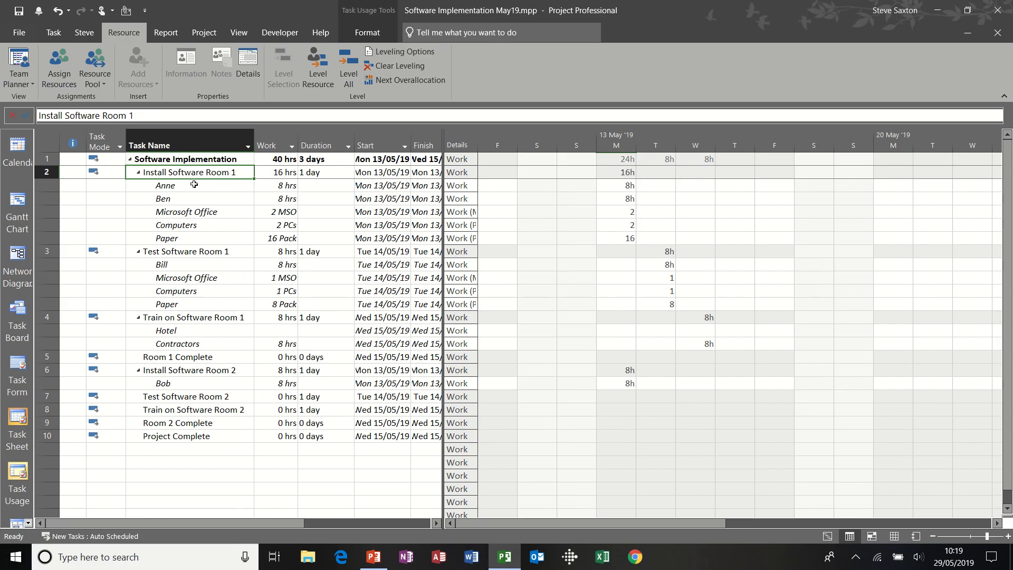
drag(194, 184, 193, 238)
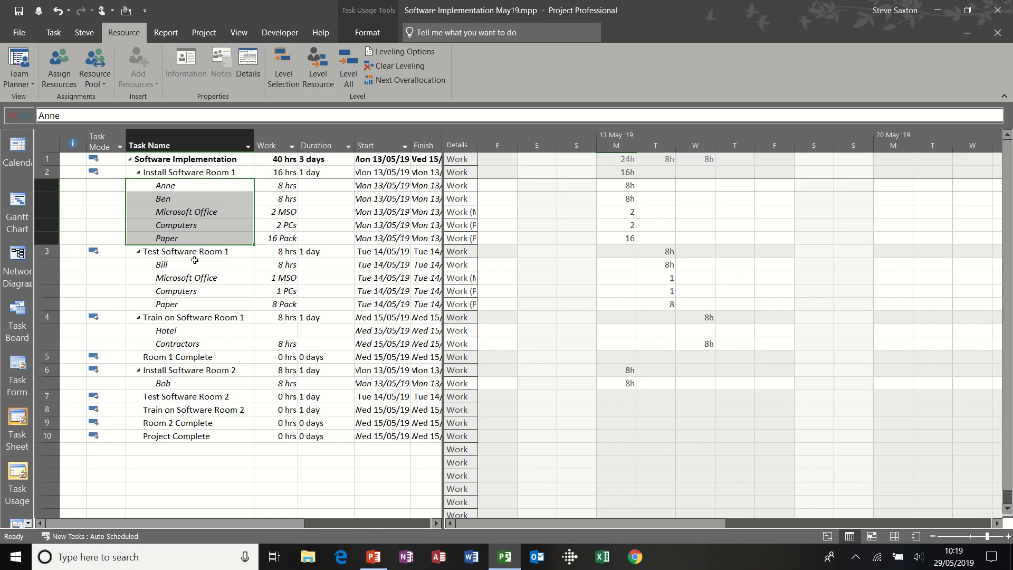
drag(194, 260, 193, 309)
click(203, 228)
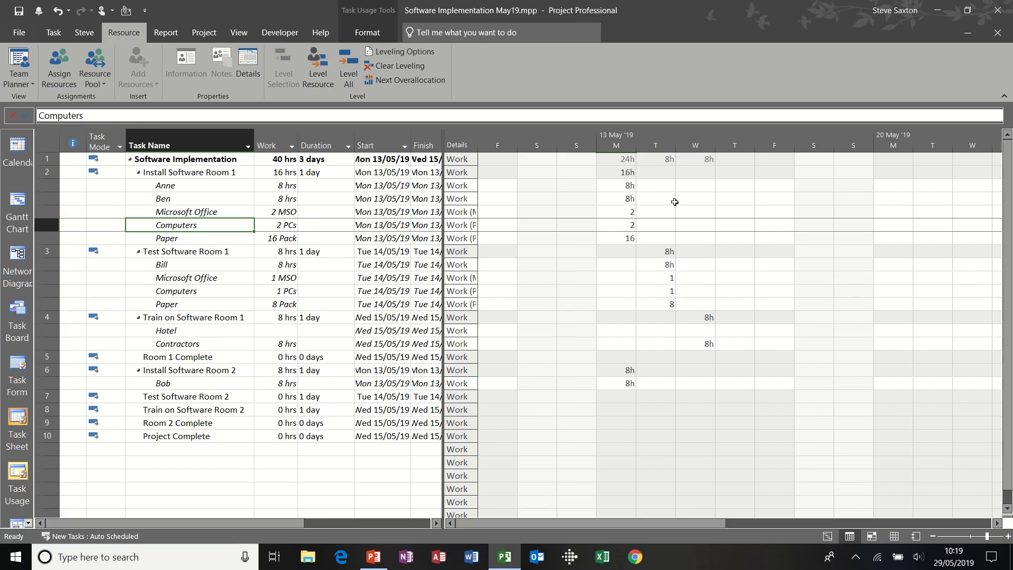
click(620, 185)
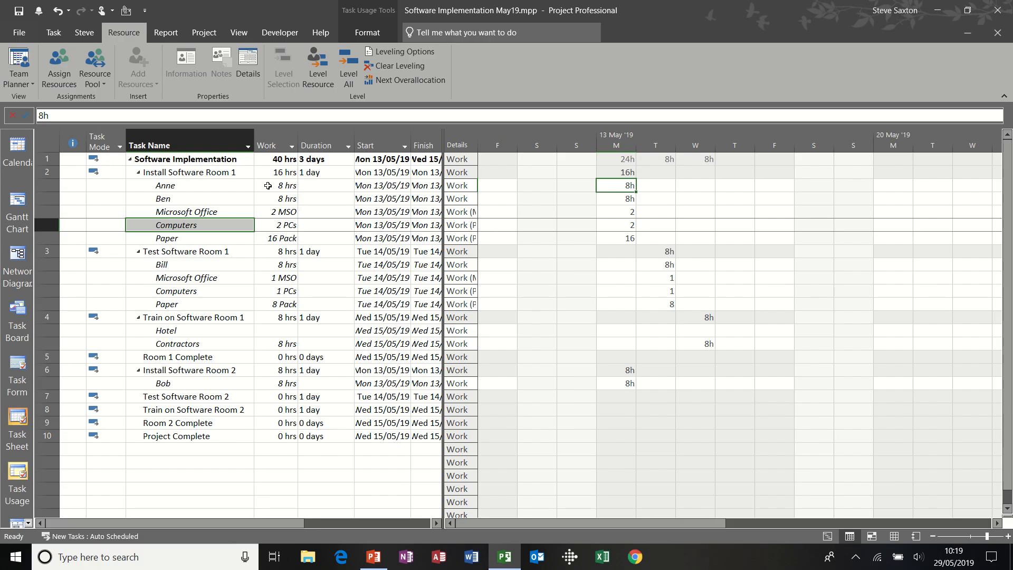
click(618, 211)
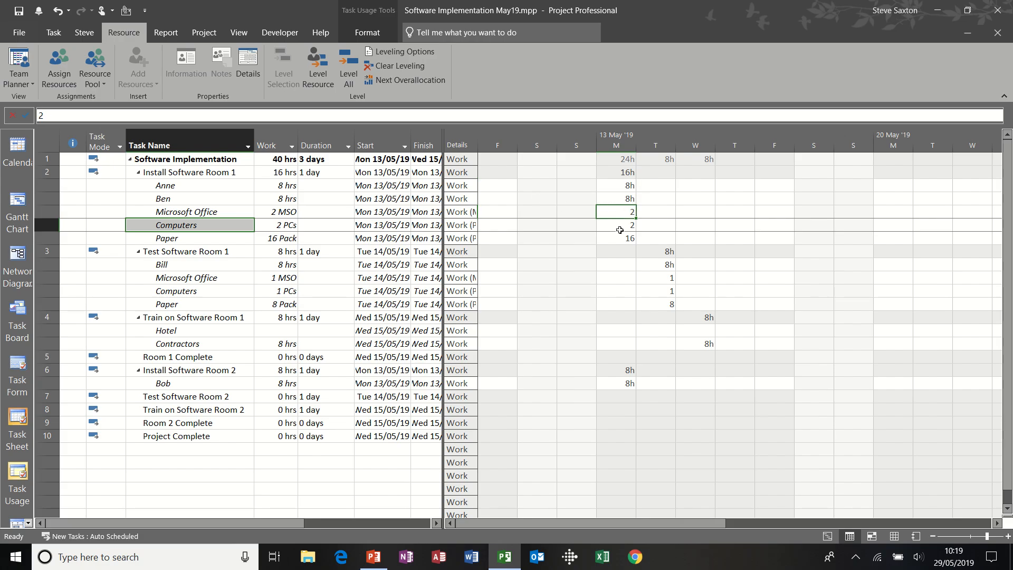
Add Actual Work and Cumulative Work rows to the Task Usage timephased details.
right_click(652, 210)
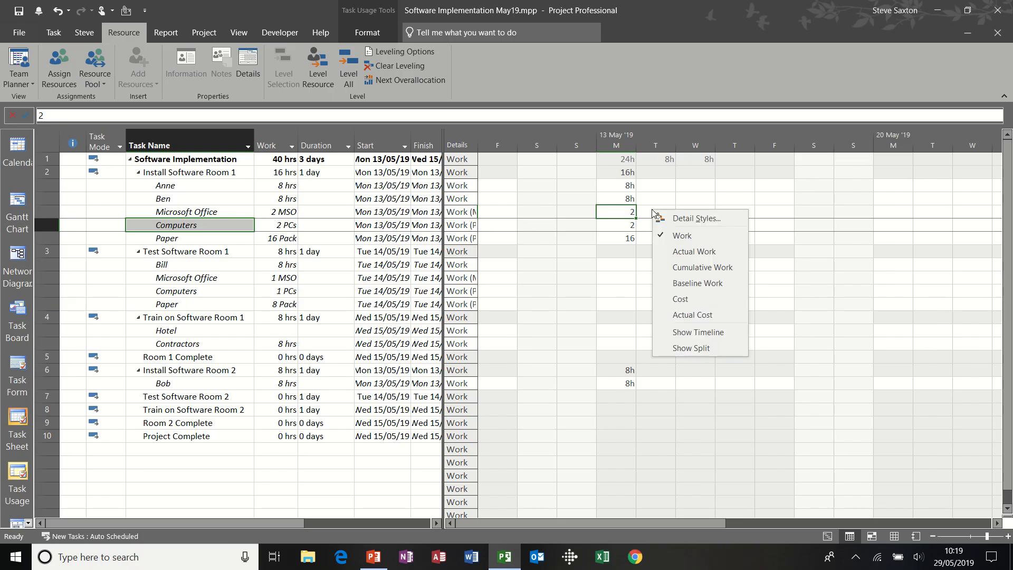
click(693, 252)
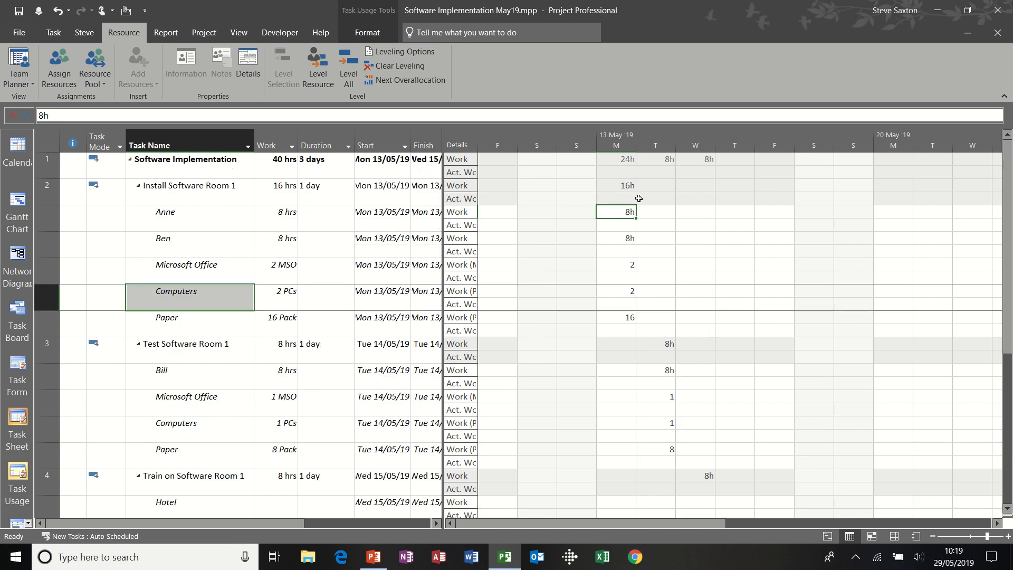
right_click(649, 230)
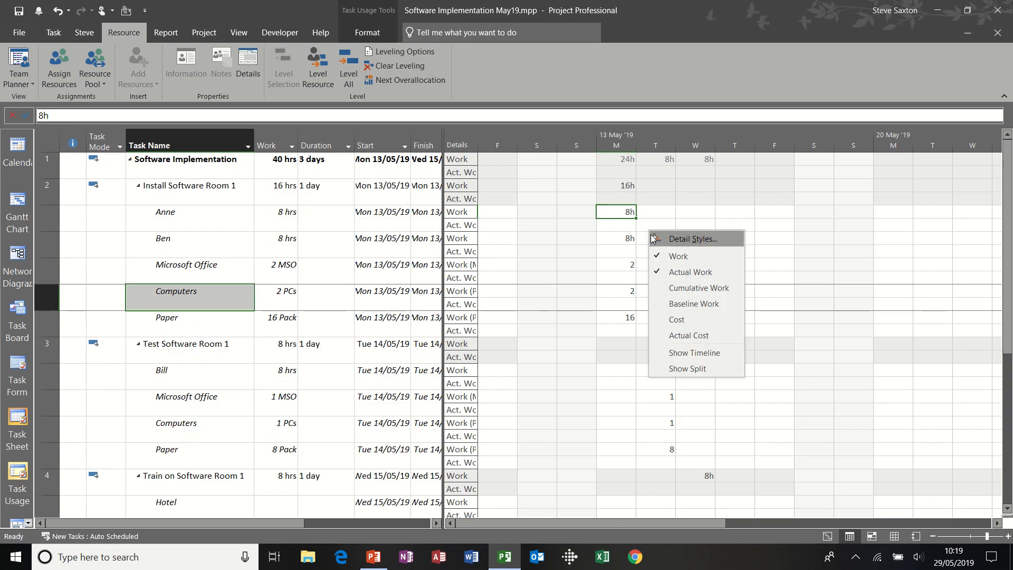
click(665, 288)
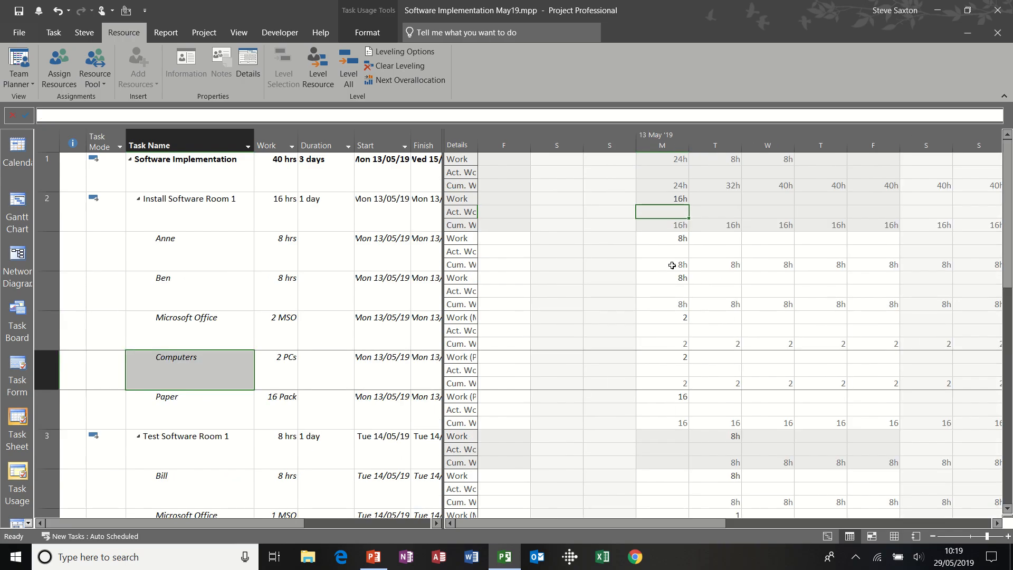
Remove the Actual Work and Cumulative Work rows from the usage details, keeping only Work.
click(367, 34)
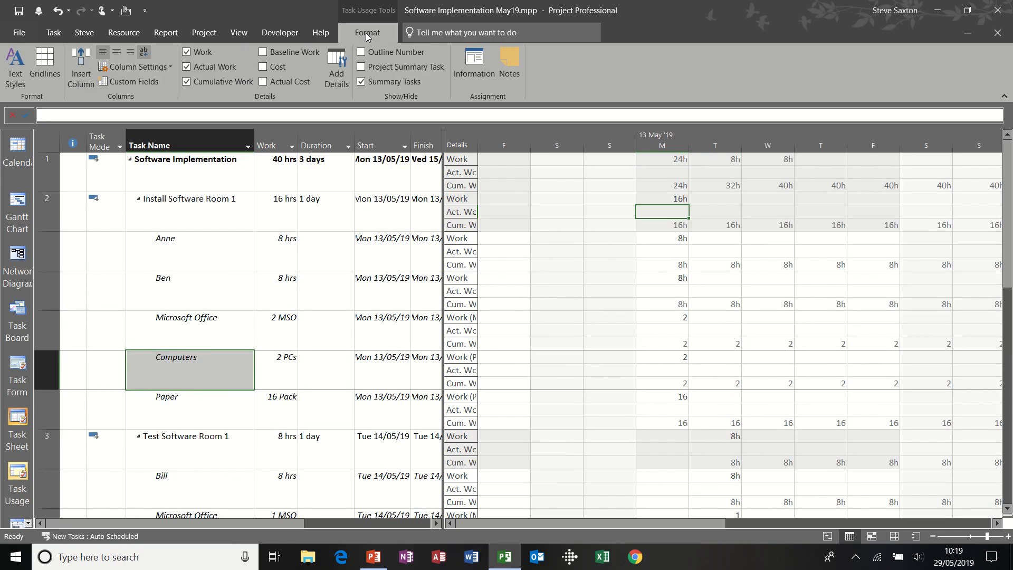
click(186, 67)
click(187, 81)
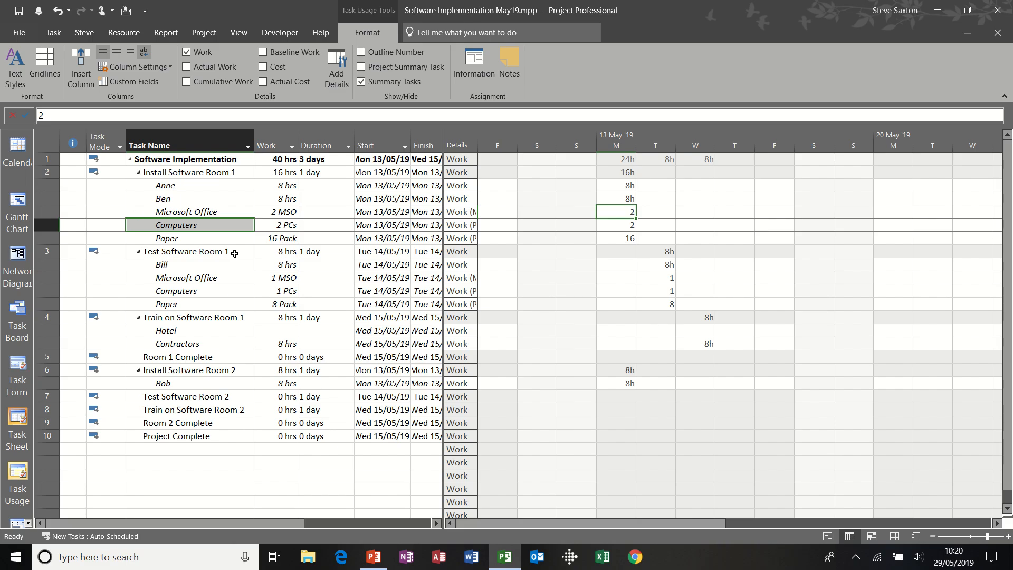
Review the Task Information for Install Software Room 1 and the work contour options in its first resource's Assignment Information.
double_click(210, 174)
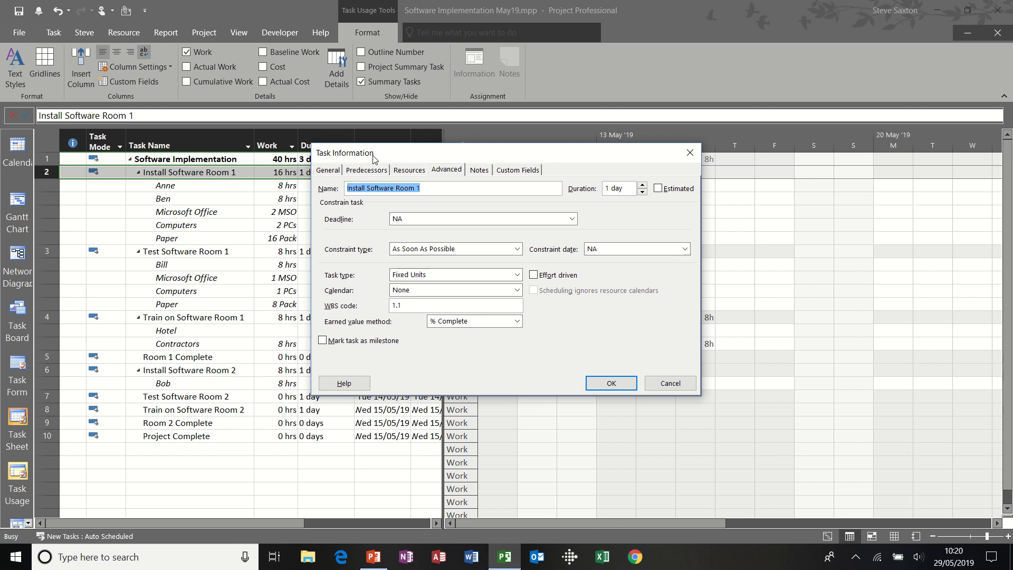
click(690, 153)
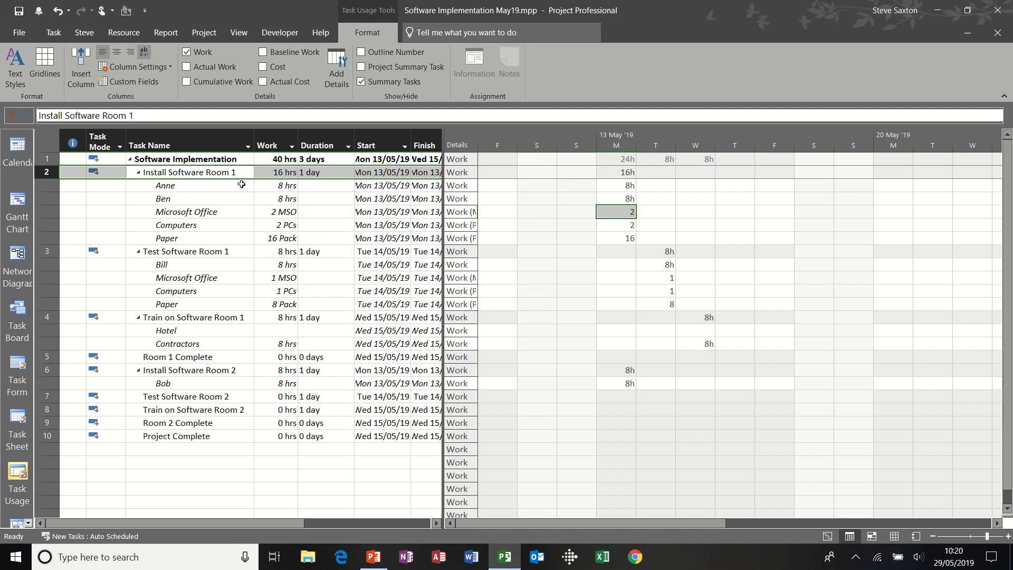
double_click(199, 186)
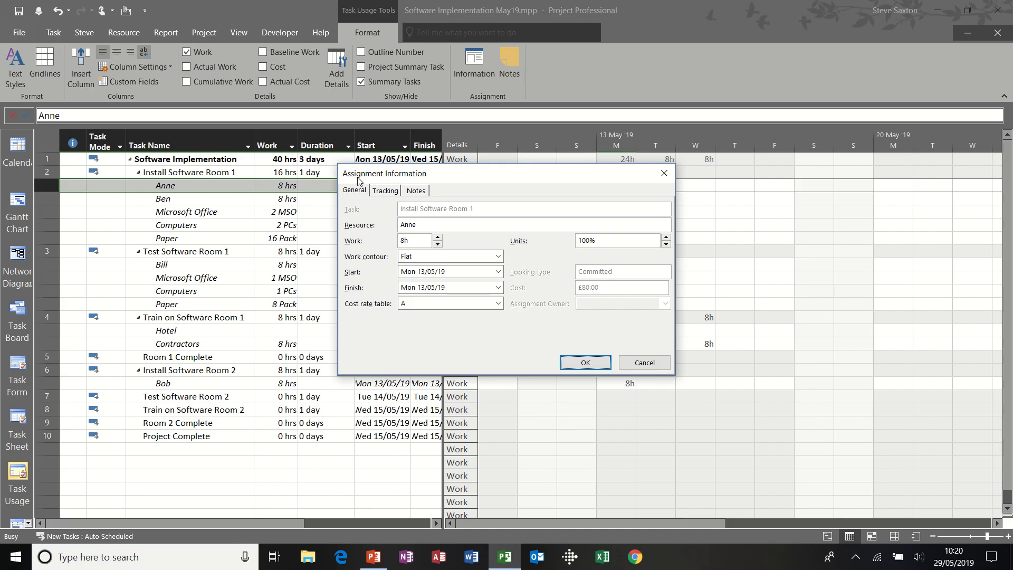
drag(442, 178, 303, 212)
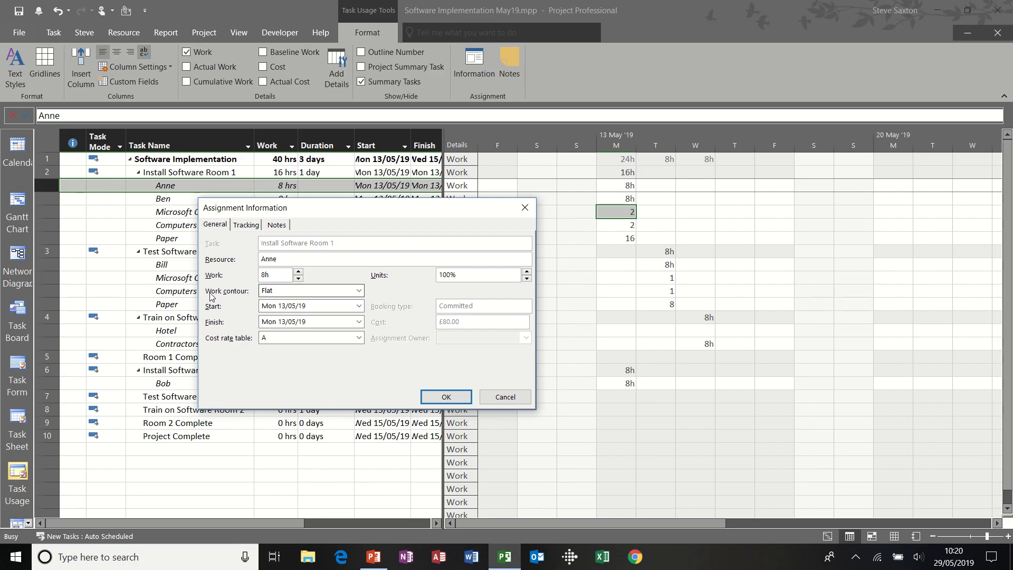
click(360, 292)
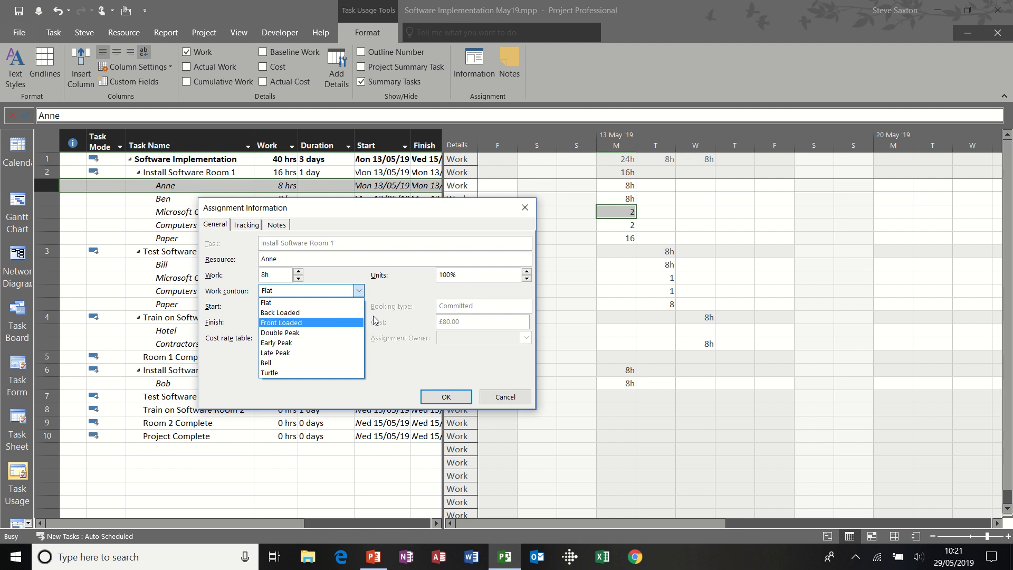
click(392, 295)
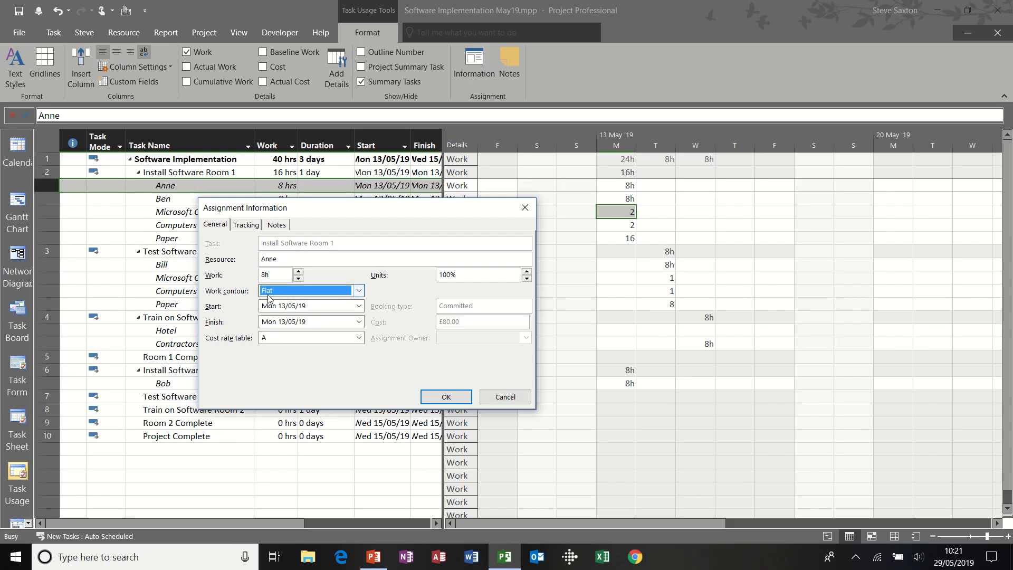
click(505, 398)
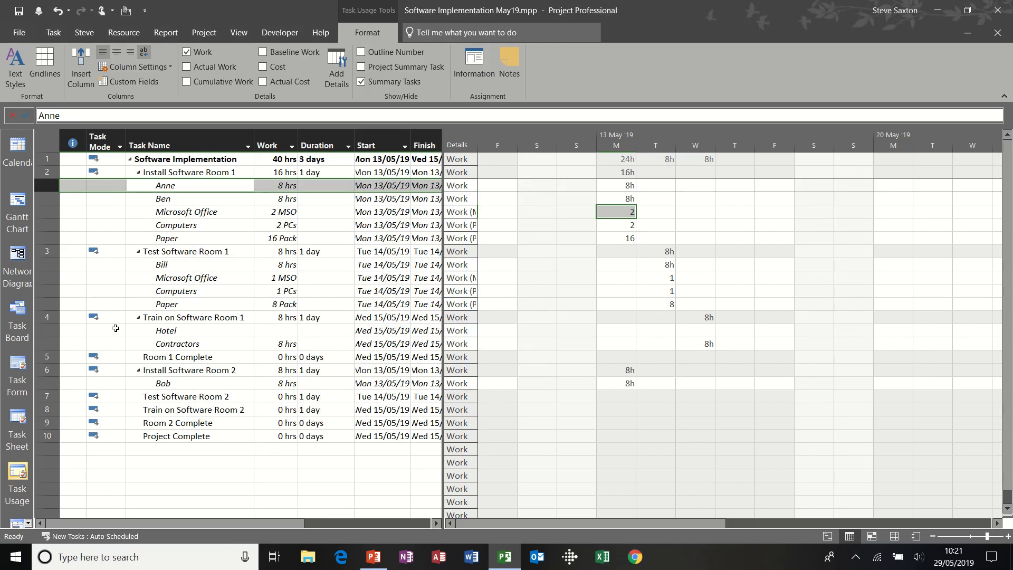
Add a task named Task A with a duration of 10 days in the Gantt Chart view, one blank row below Project Complete.
click(18, 211)
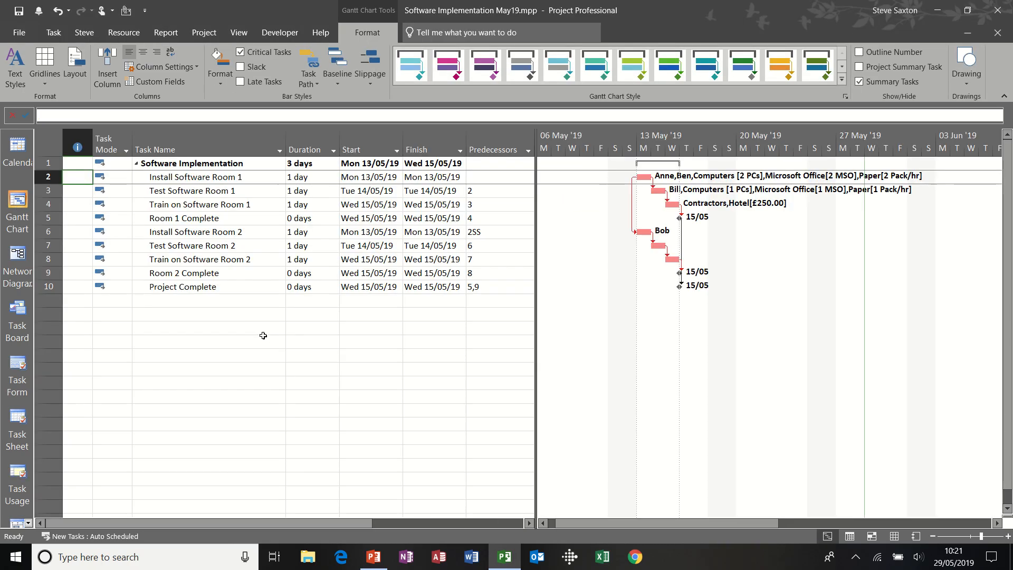
click(190, 314)
text(T)
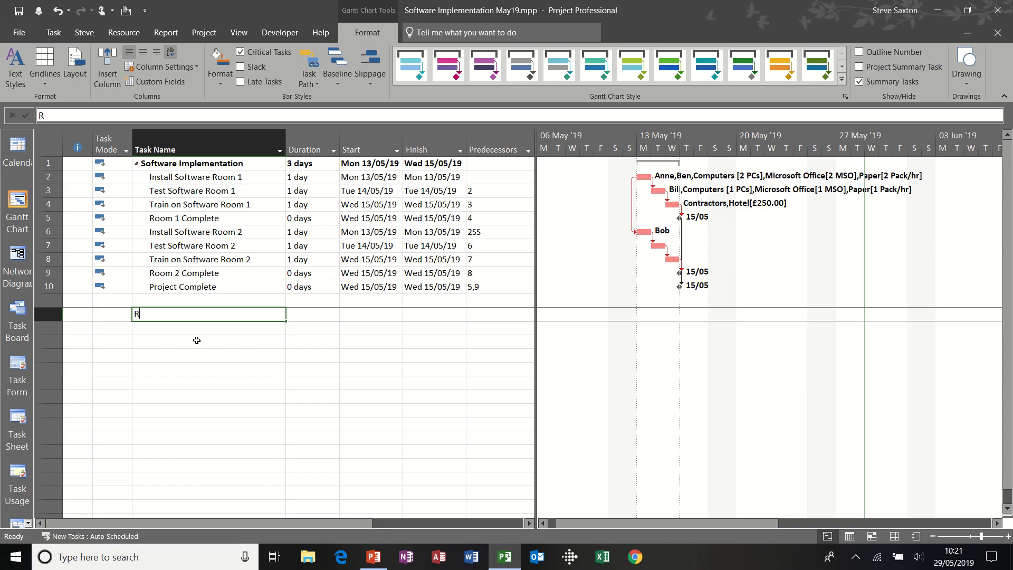
key(BackSpace)
text(Task )
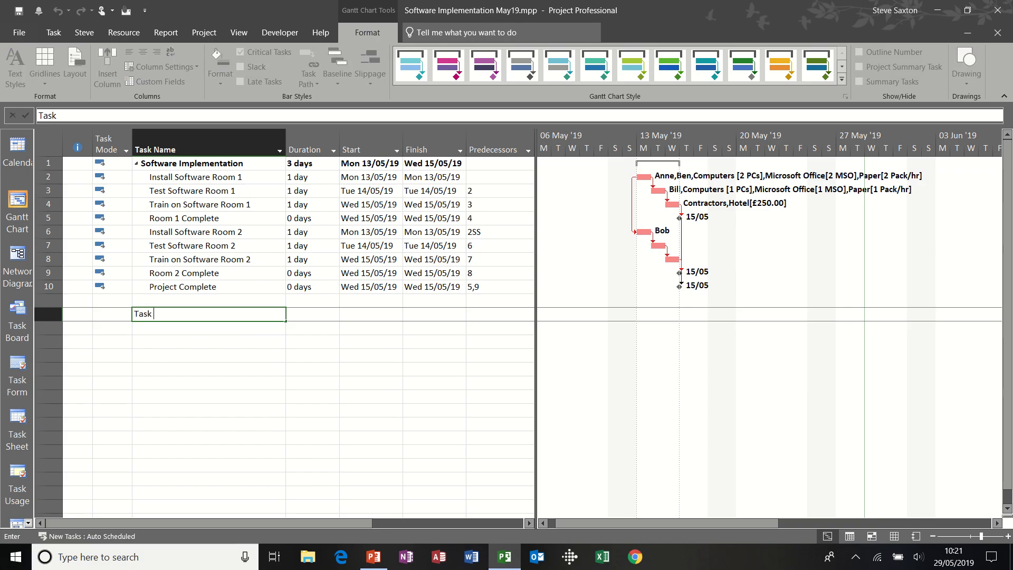
text(A)
key(Tab)
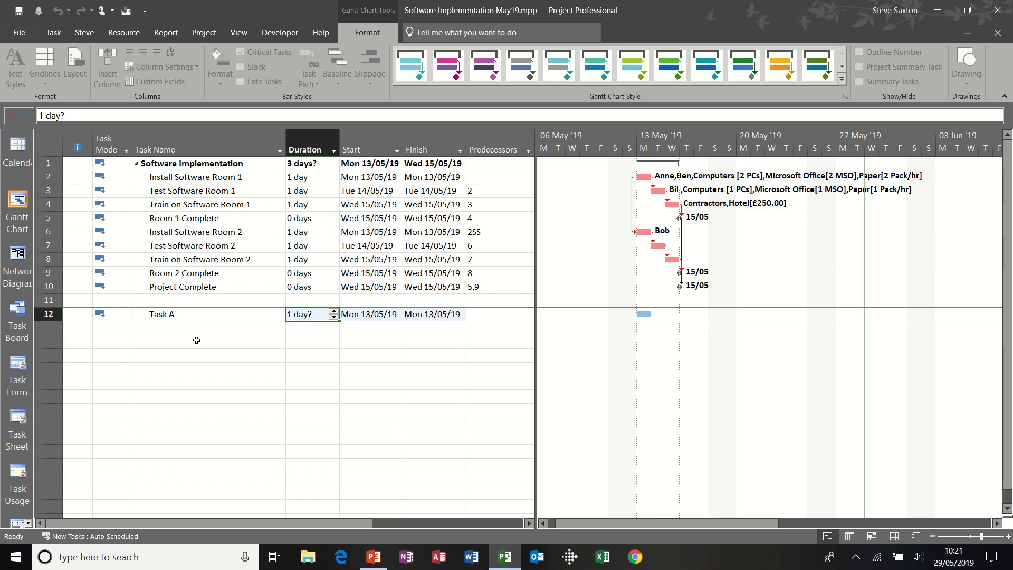
text(10)
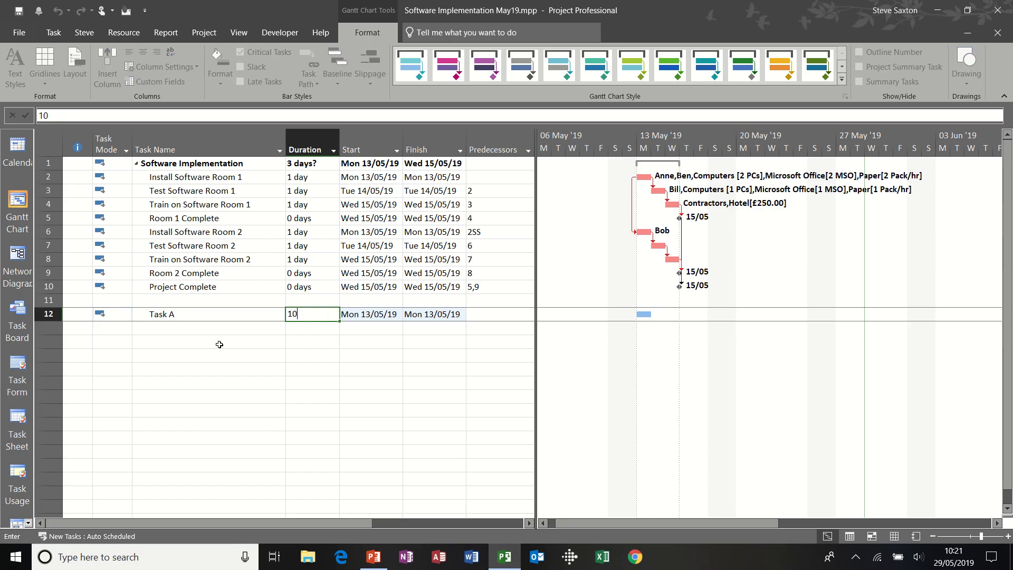
click(479, 316)
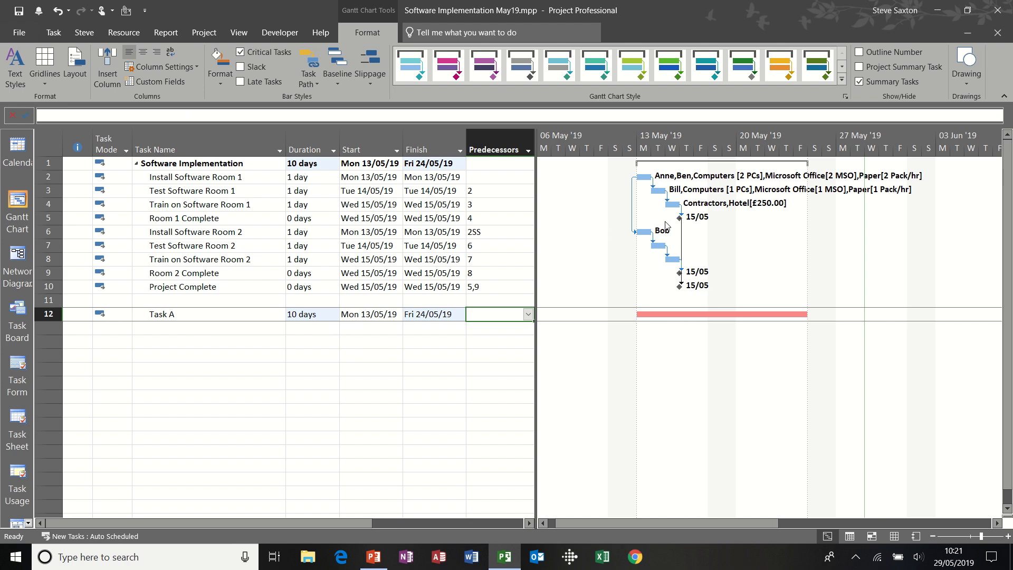
text(Anne)
key(Return)
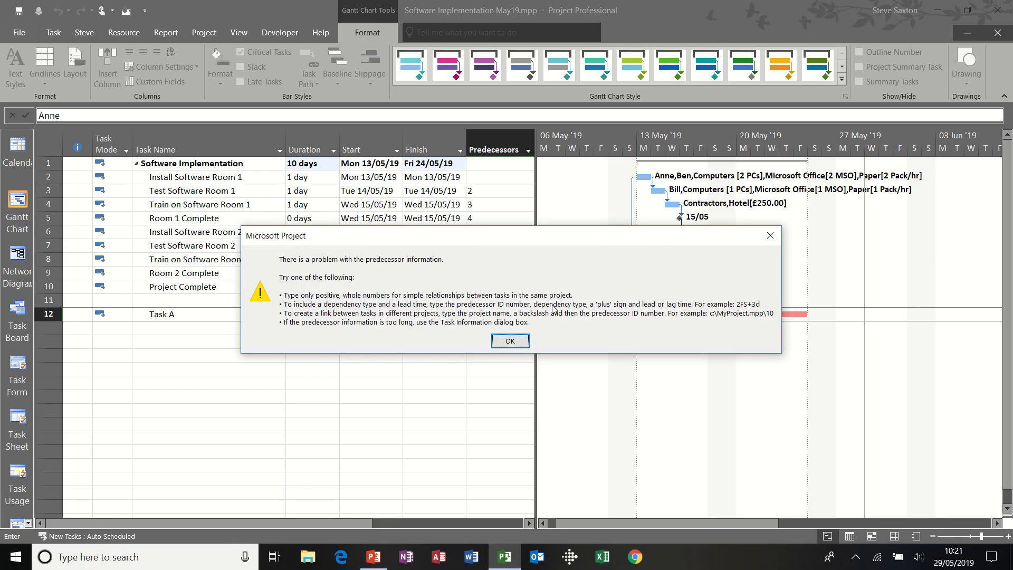
click(510, 340)
key(BackSpace)
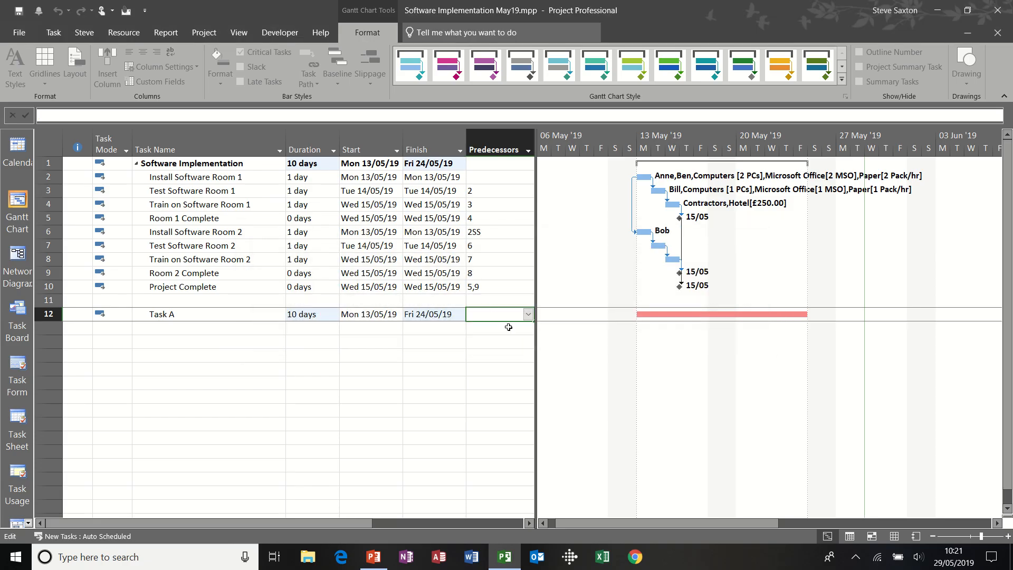
Assign the first resource of Install Software Room 1 to Task A in its Resource Names field.
click(529, 524)
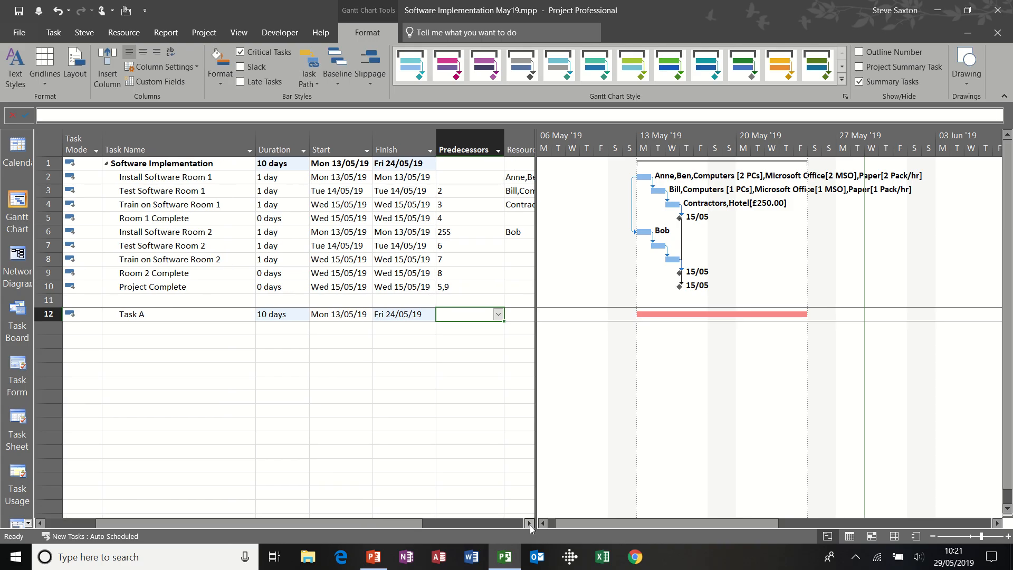
click(483, 312)
text(Anne)
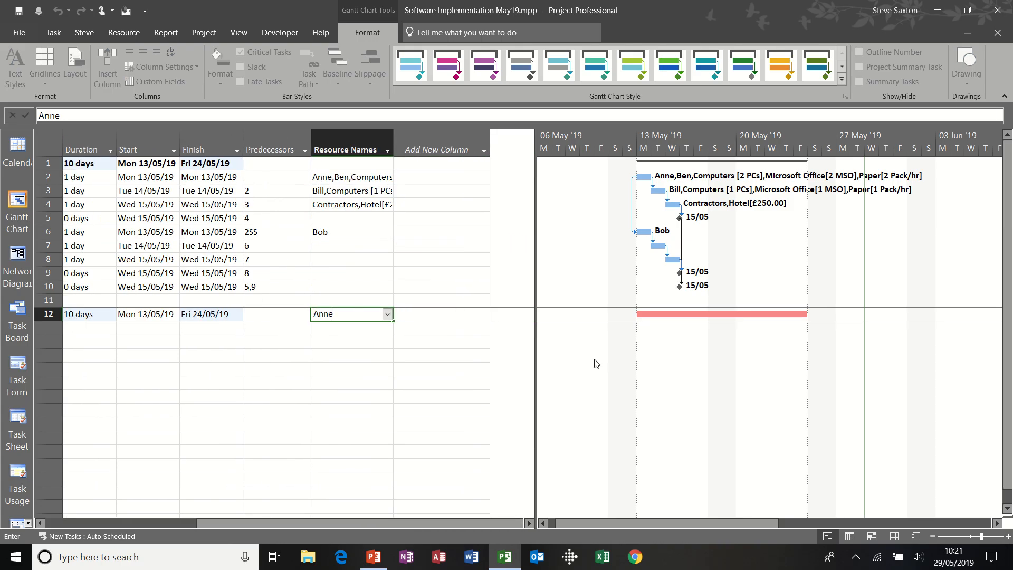
click(260, 325)
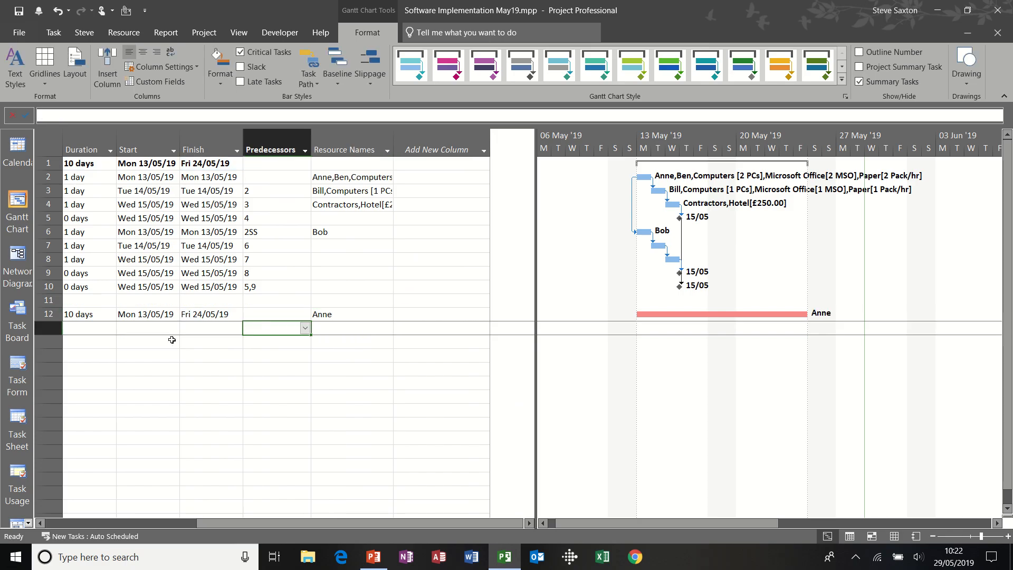
Select Task A and switch the project back to the Task Usage view.
click(40, 523)
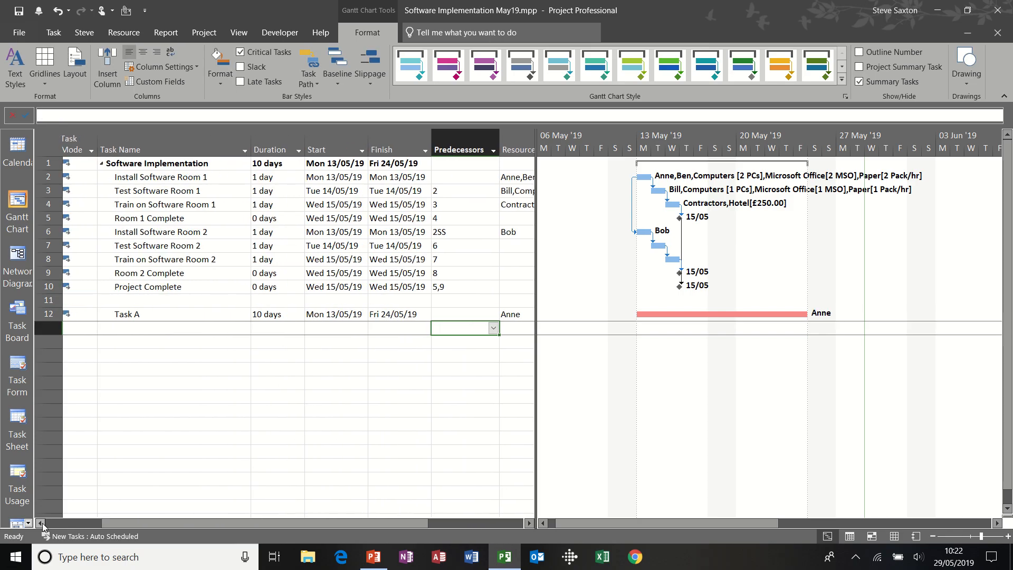
click(190, 314)
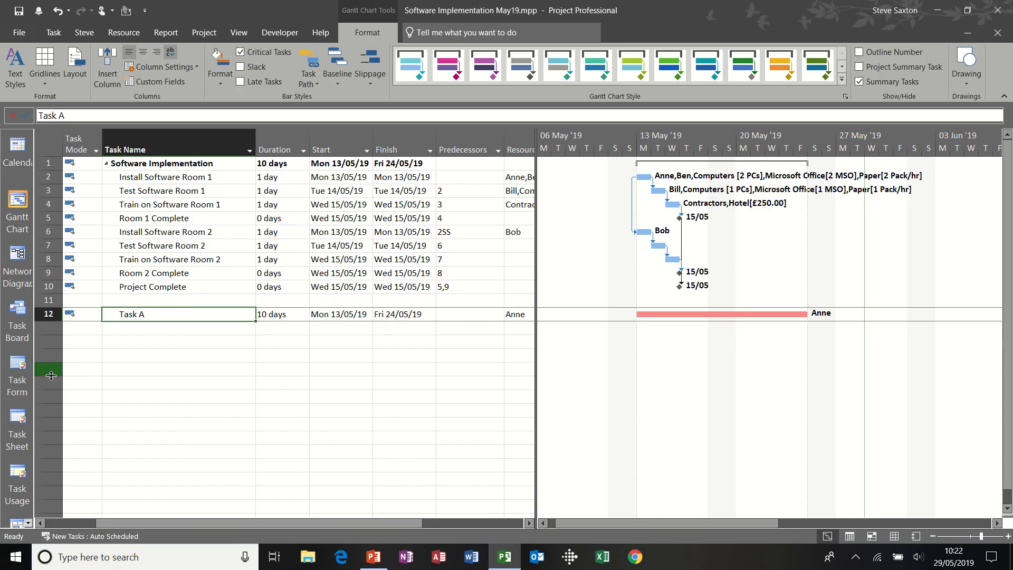
click(21, 467)
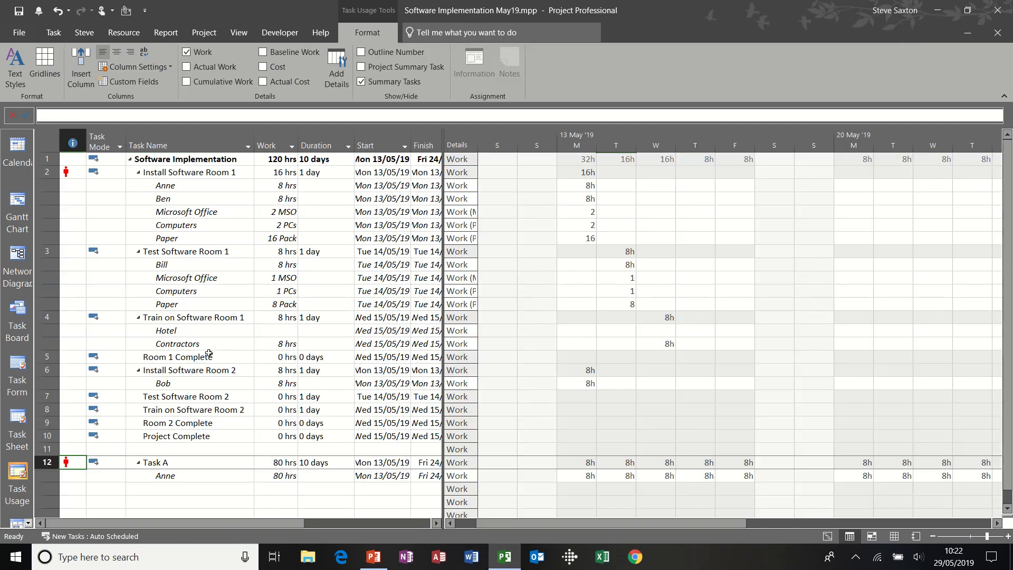
Try a Back Loaded work contour on the resource assignment under Task A, inspect the spread of daily hours, and undo the contour change.
click(195, 477)
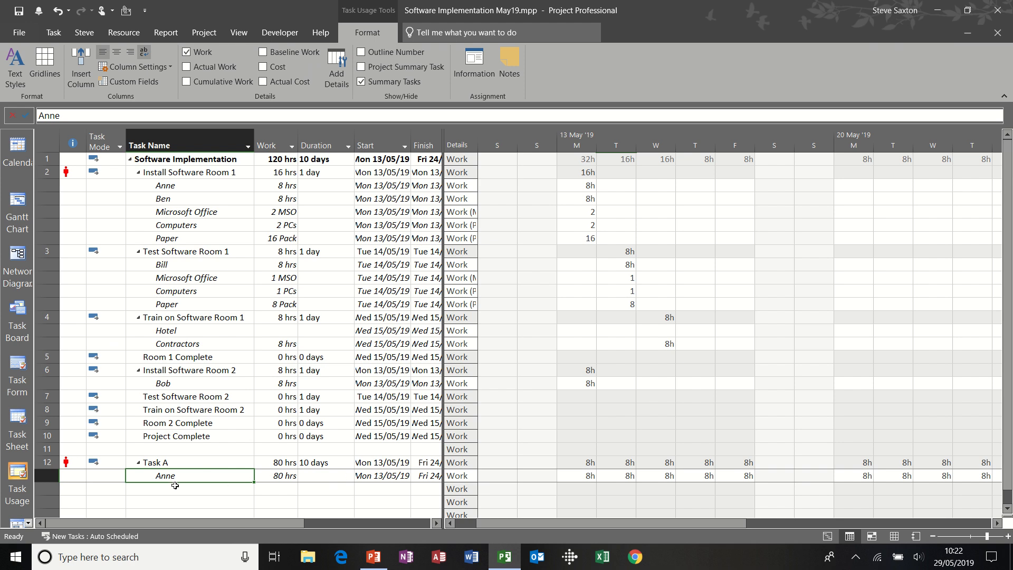
double_click(191, 476)
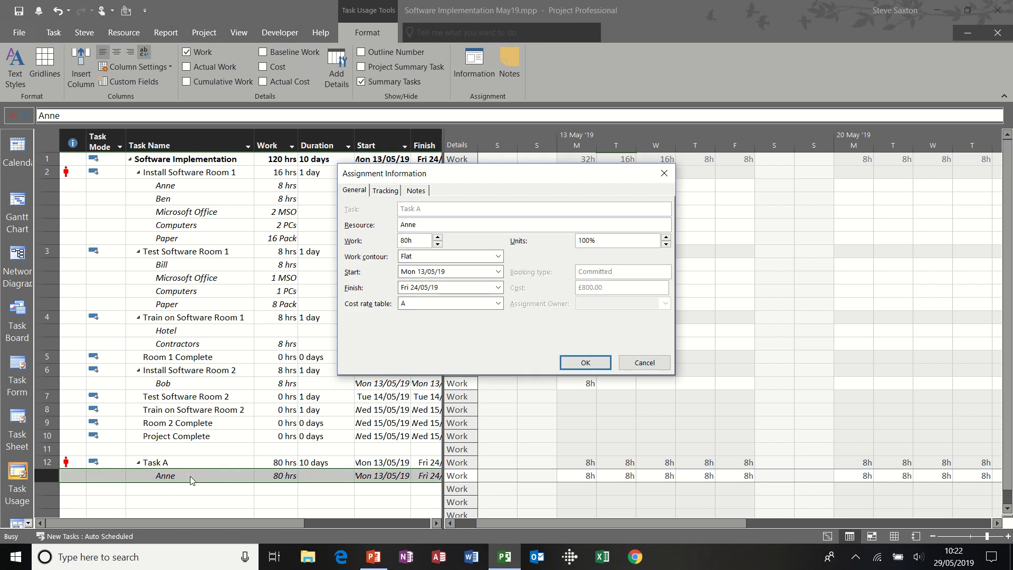
click(498, 256)
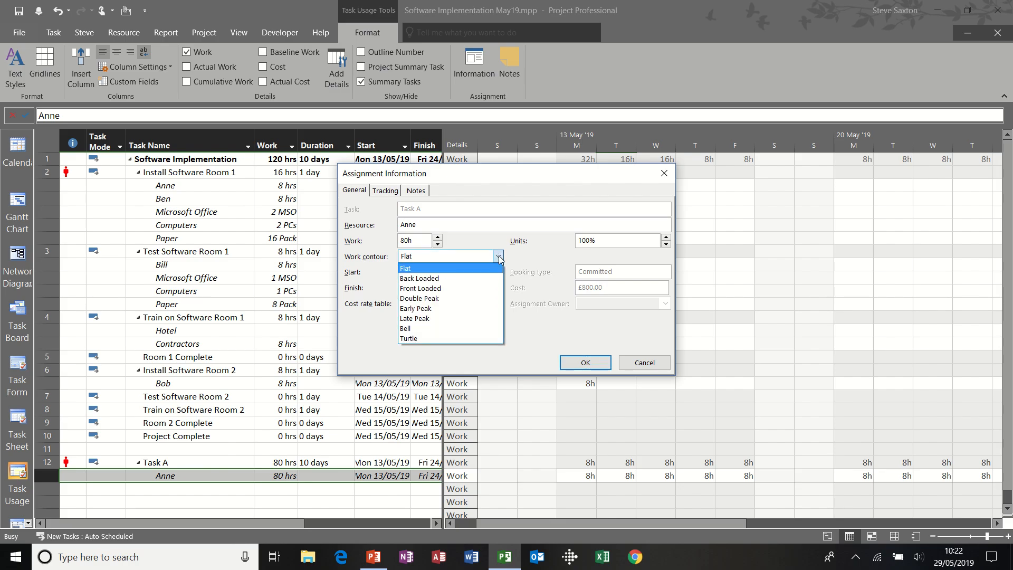
click(476, 276)
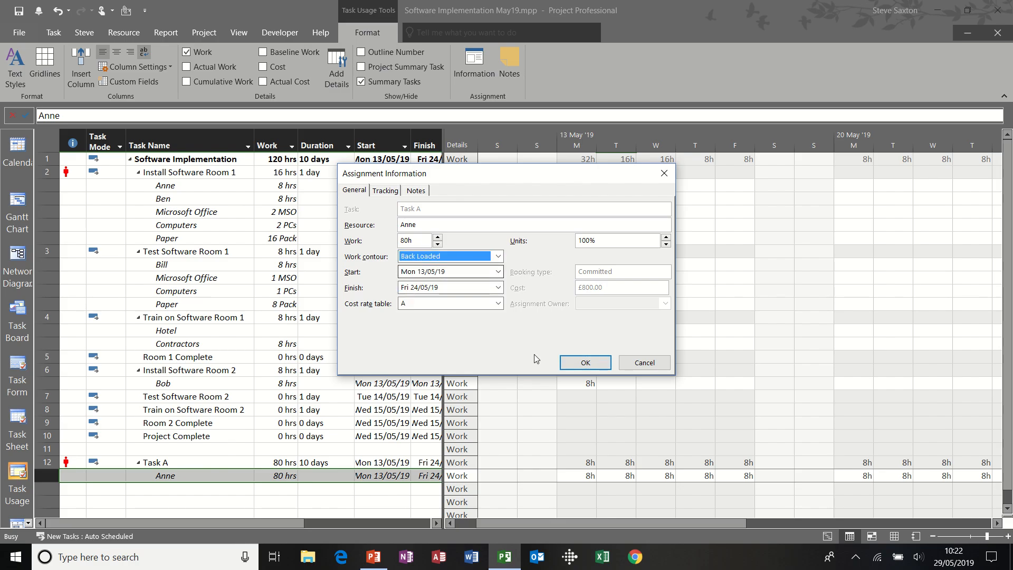
click(584, 364)
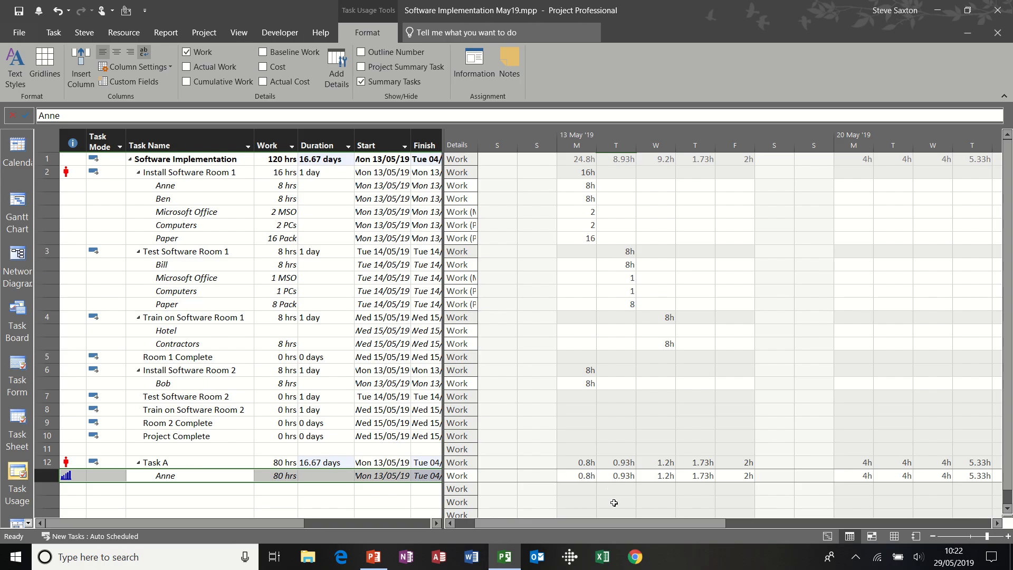
drag(604, 524, 713, 520)
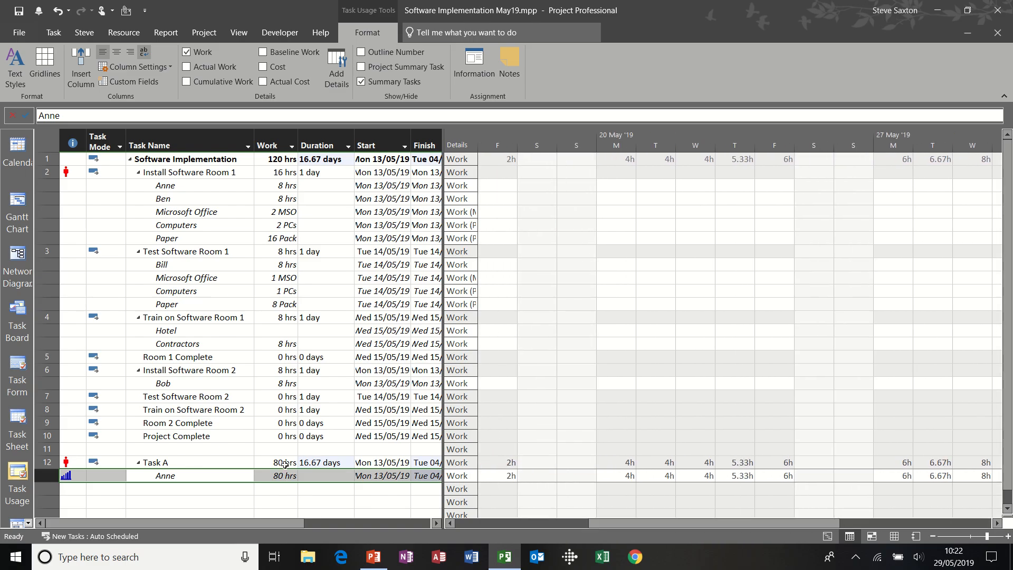
key(ctrl+z)
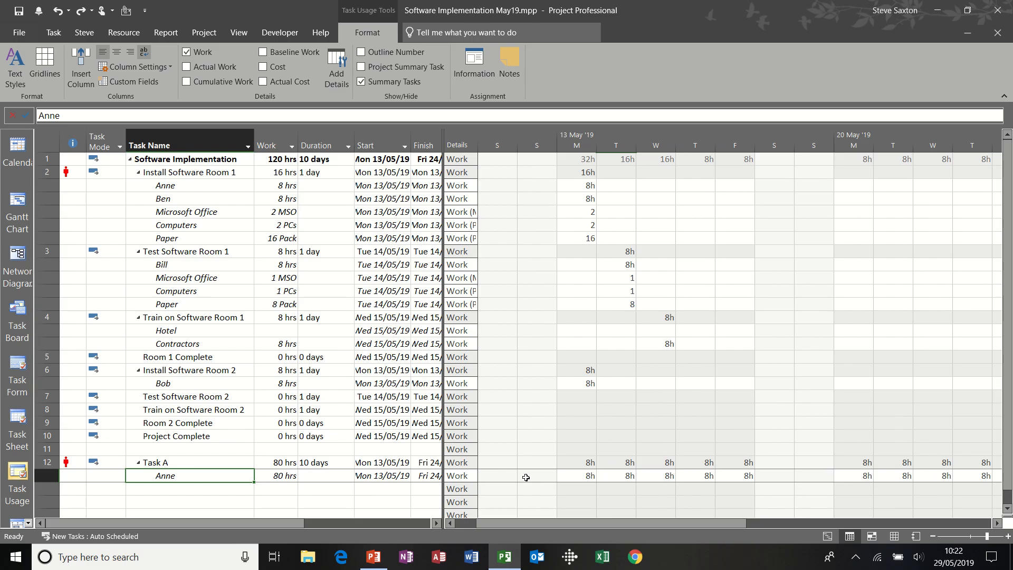
Set the work of Task A's resource assignment to 2 hours per day for Monday 13 to Wednesday 15 May.
click(581, 476)
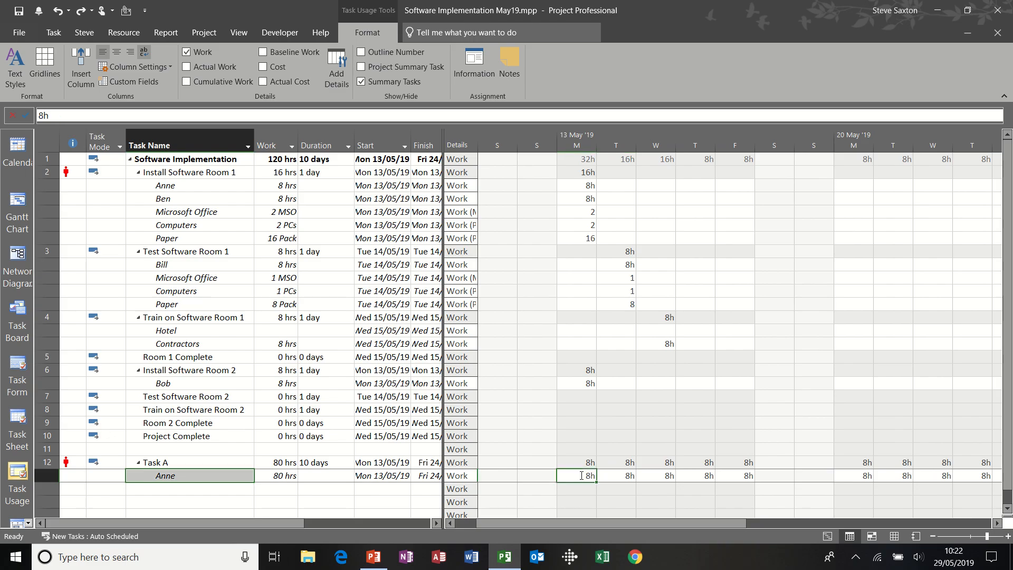
text(2)
key(Tab)
text(2)
key(Tab)
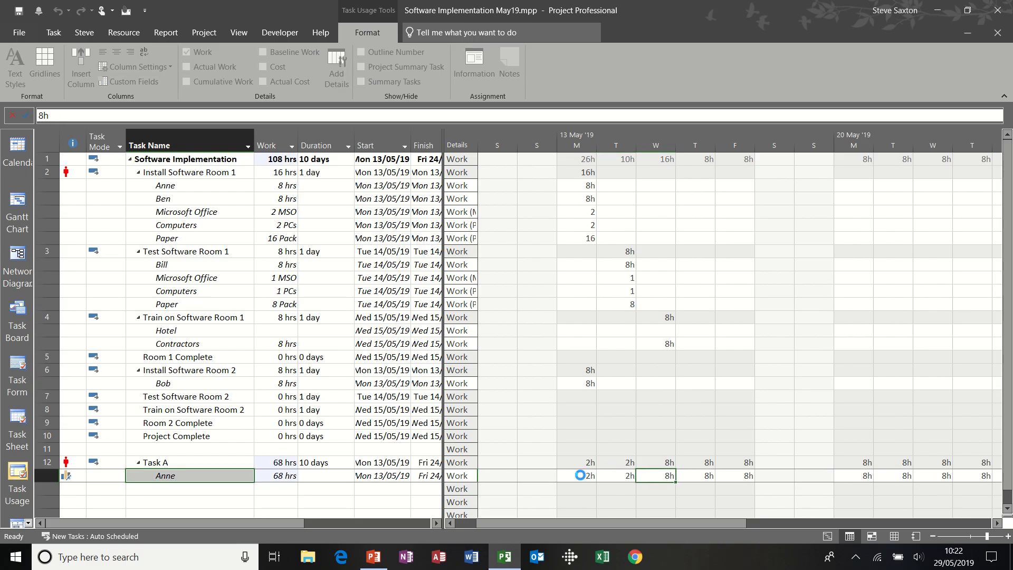
text(2)
key(Tab)
Set the work of Task A's resource assignment to 6 hours each for Thursday 16 and Friday 17 May.
text(6)
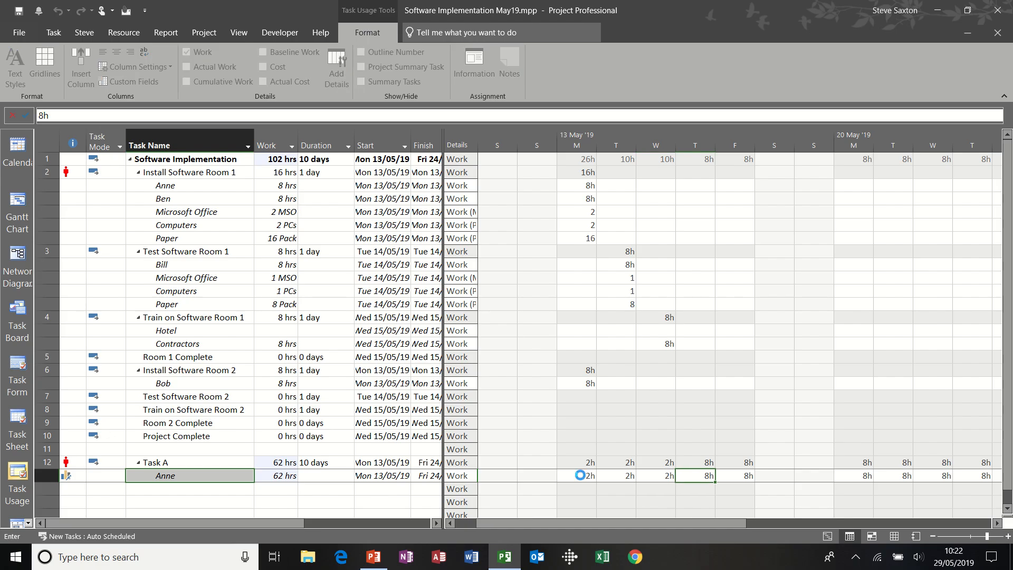
key(Tab)
text(6)
key(Tab)
Skip the weekend and set the assignment's work to 6 hours per day for Monday 20 to Wednesday 22 May.
key(Right)
key(Right)
text(6)
key(Tab)
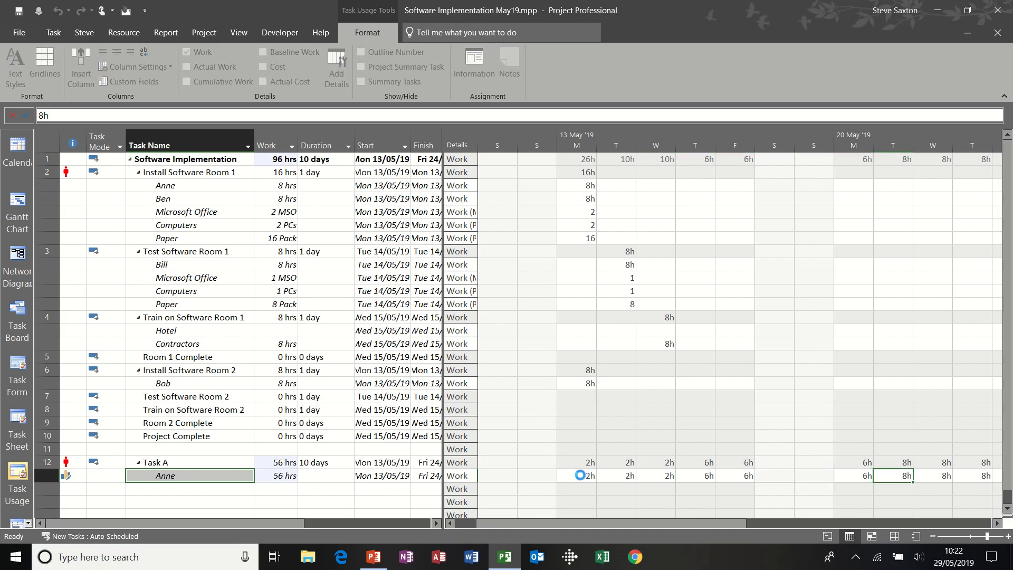
text(6)
key(Tab)
text(6)
key(Tab)
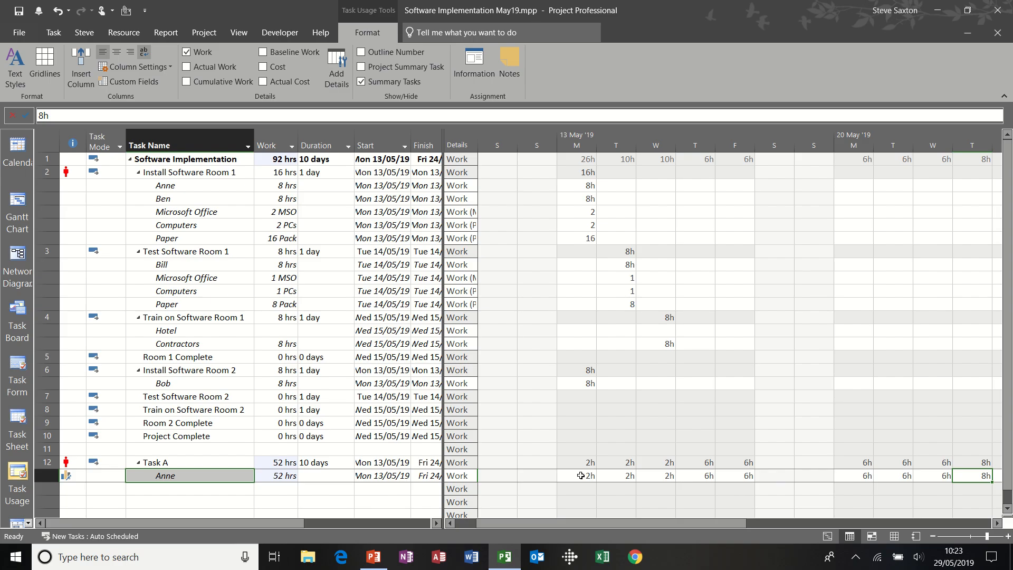
Set the assignment's work for Thursday 23 May to 6 hours and select the assignment's indicator cell.
key(Right)
key(Right)
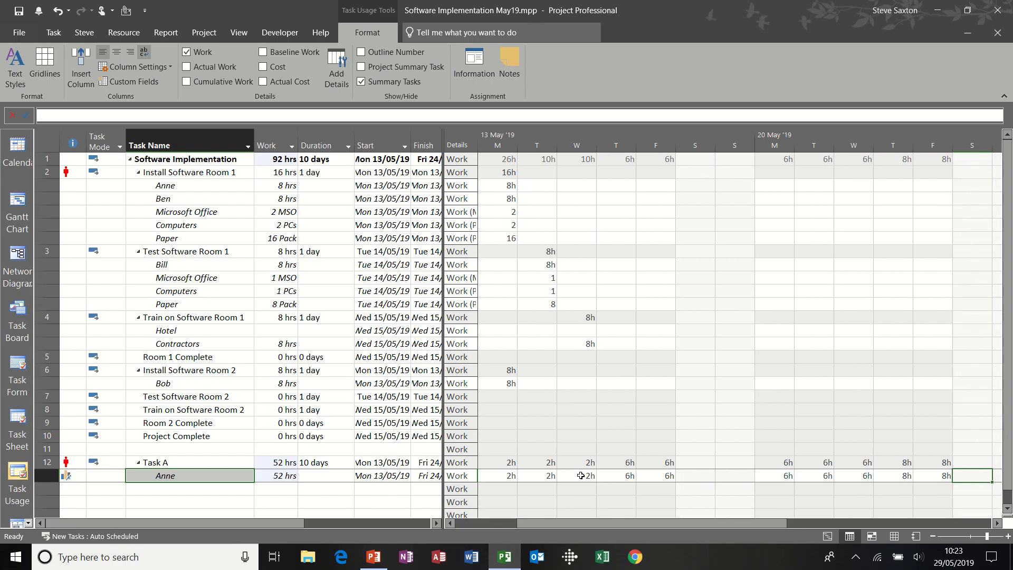
key(Left)
key(Left)
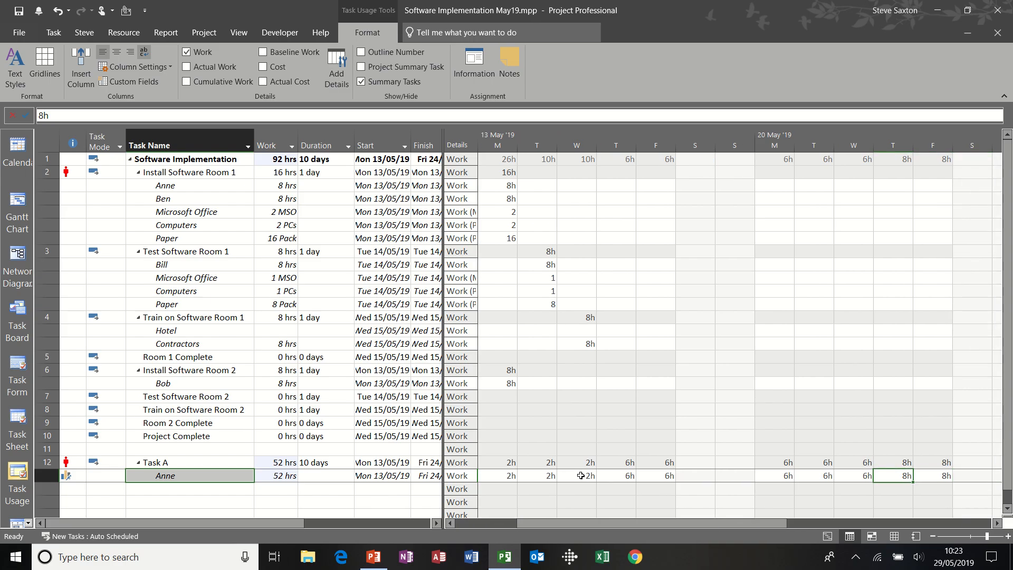
text(6)
key(Return)
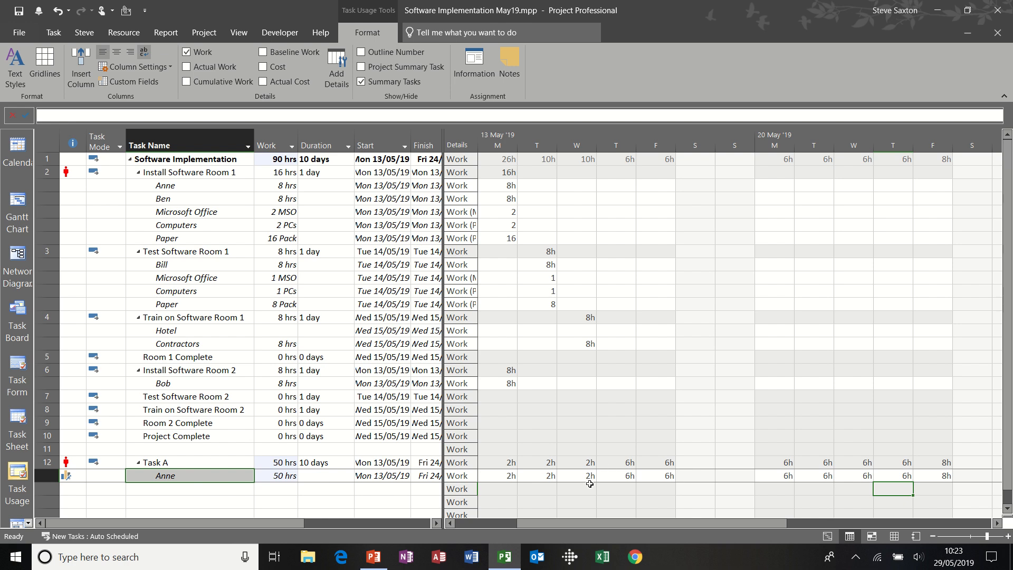
click(73, 476)
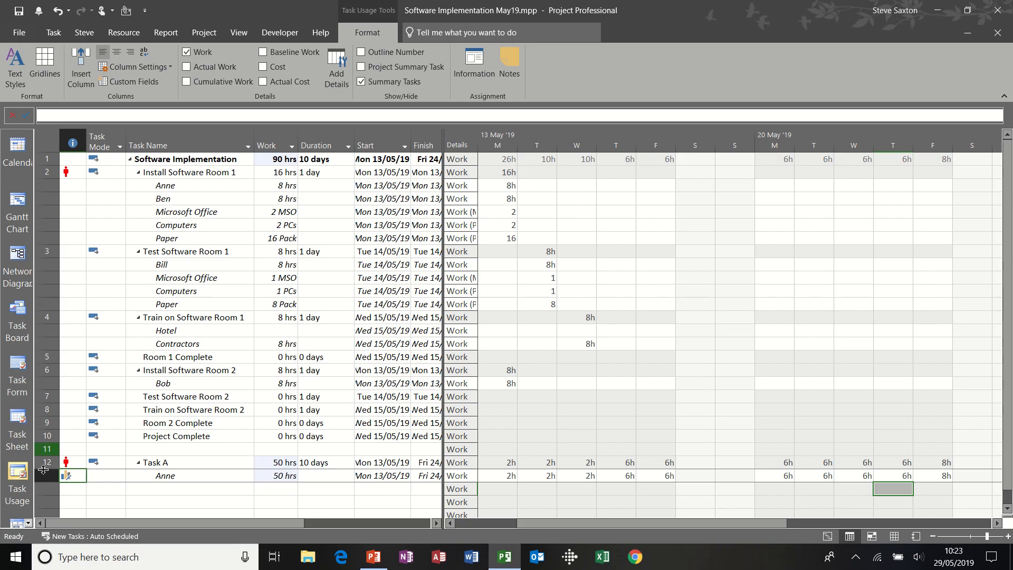
Switch to the Timeline view and add the existing tasks Room 1 Complete, Room 2 Complete and Project Complete to the timeline.
click(28, 523)
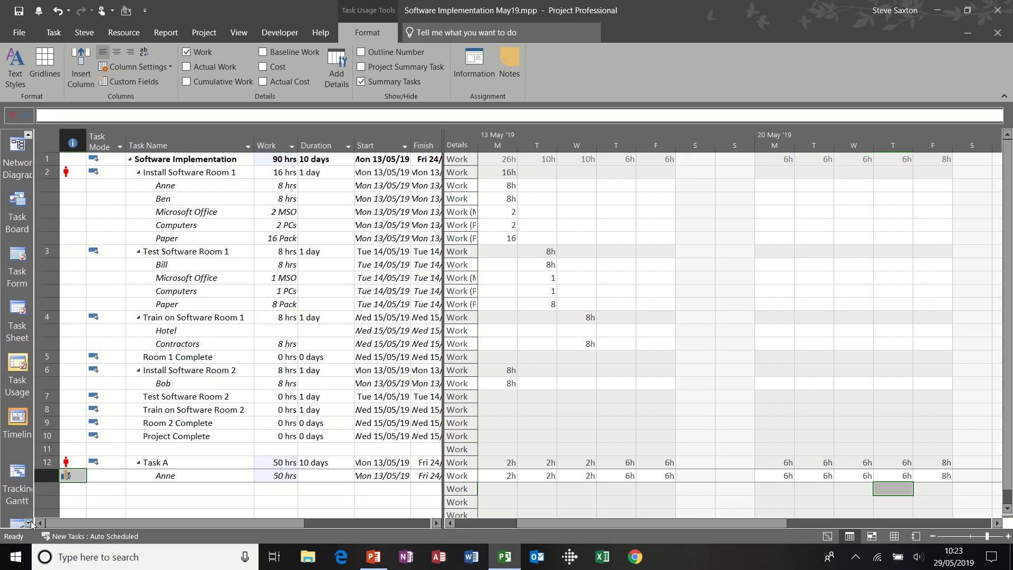
click(21, 419)
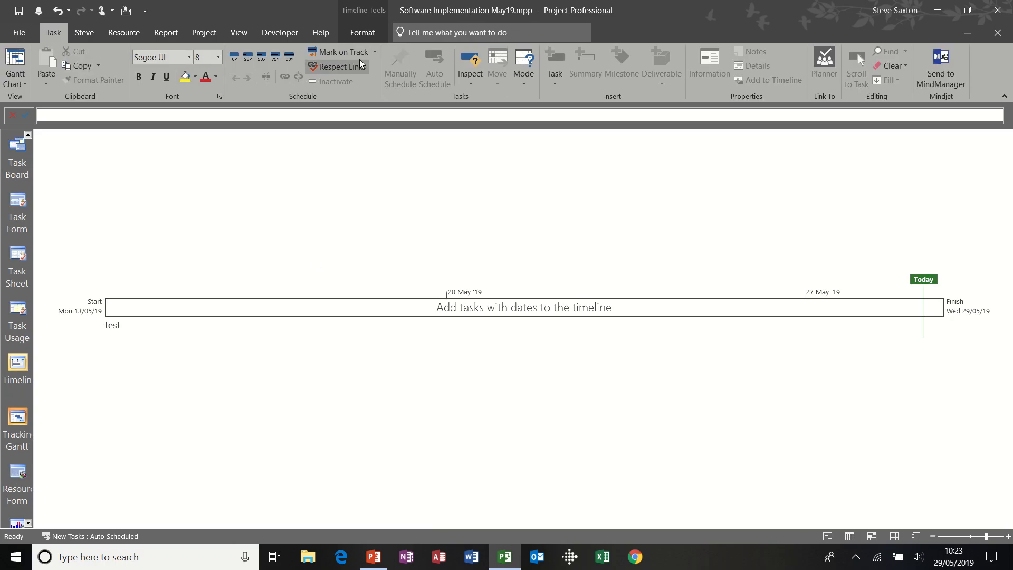
click(360, 34)
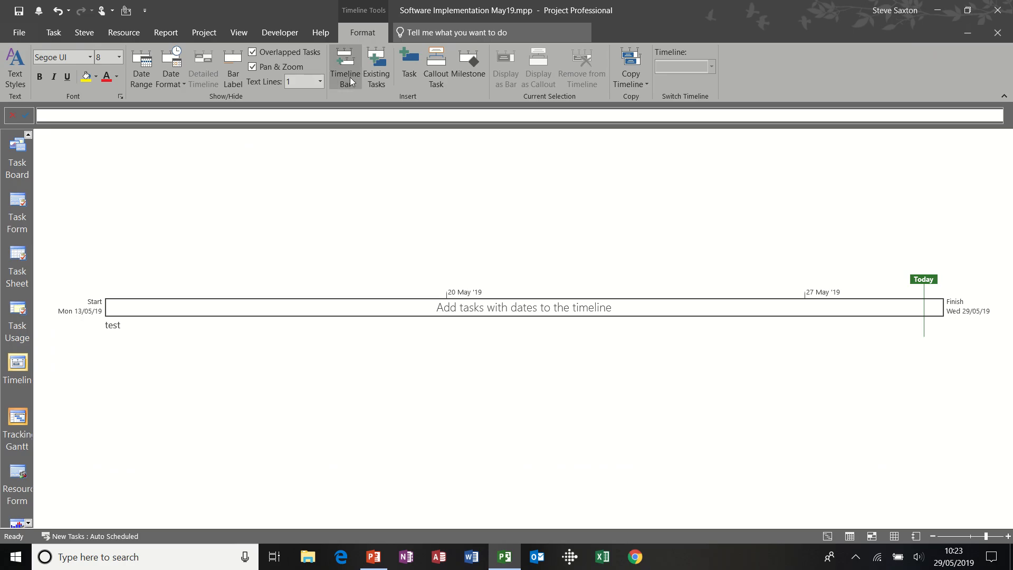
click(381, 75)
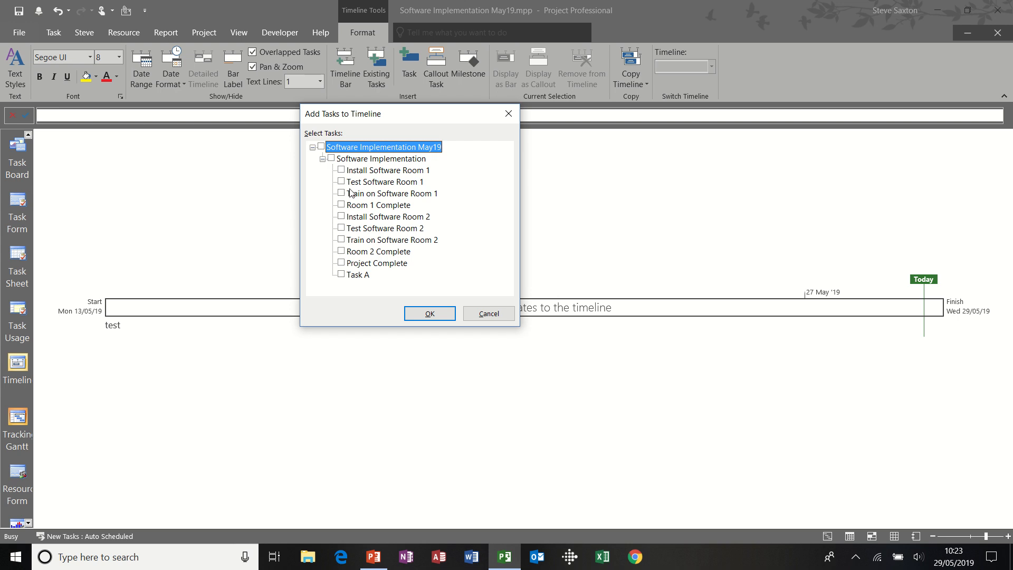
click(342, 205)
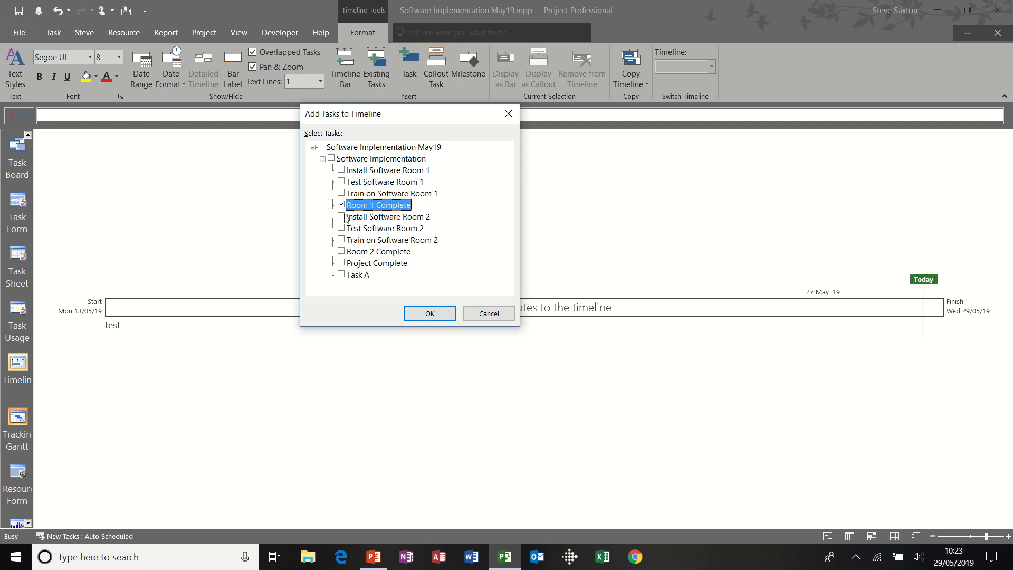
click(343, 251)
click(341, 263)
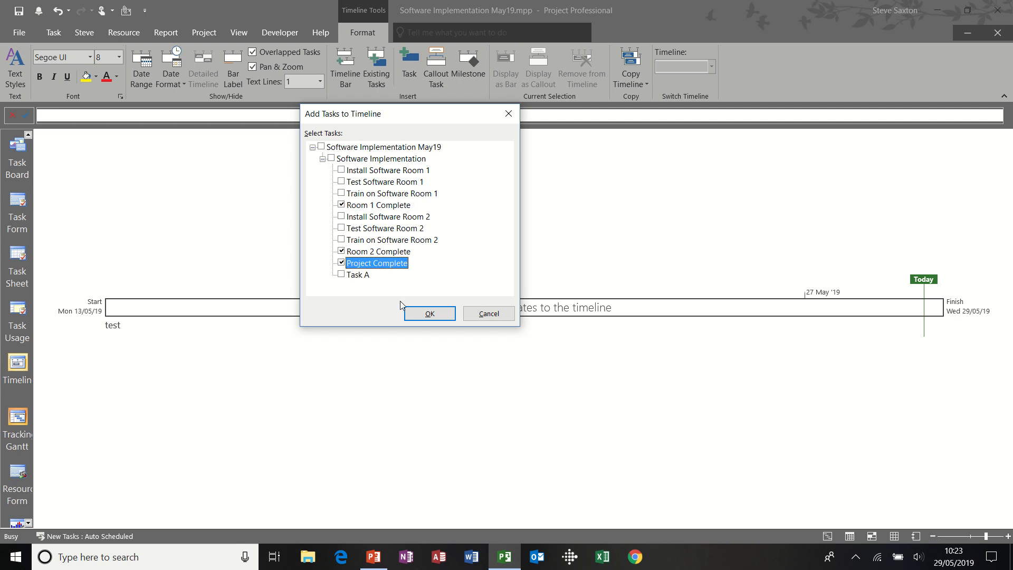
click(430, 314)
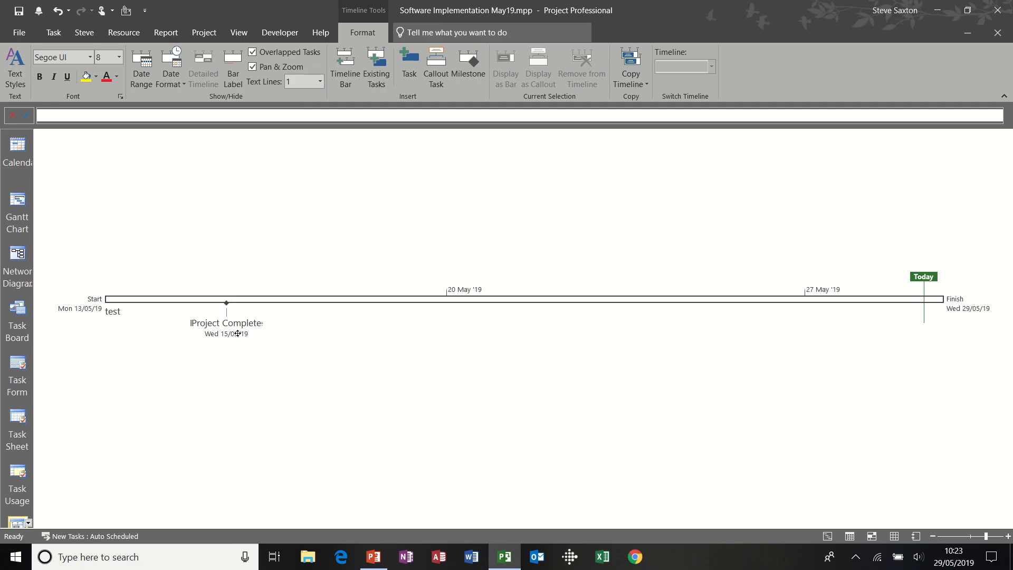
Separate the overlapping milestone labels, moving Project Complete down to the right and Room 2 Complete down to the left of Room 1 Complete.
drag(238, 333, 312, 351)
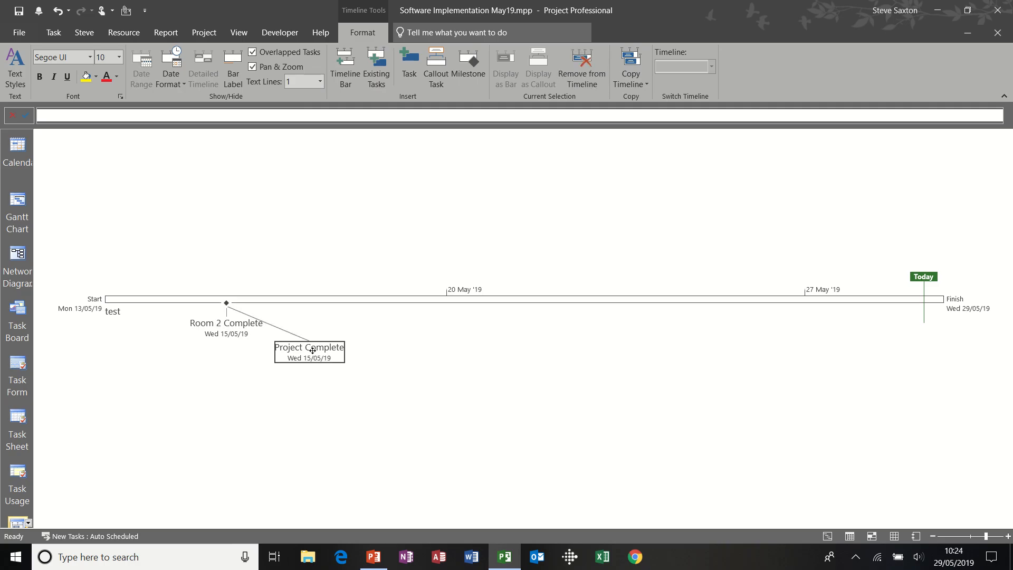
drag(229, 311, 157, 336)
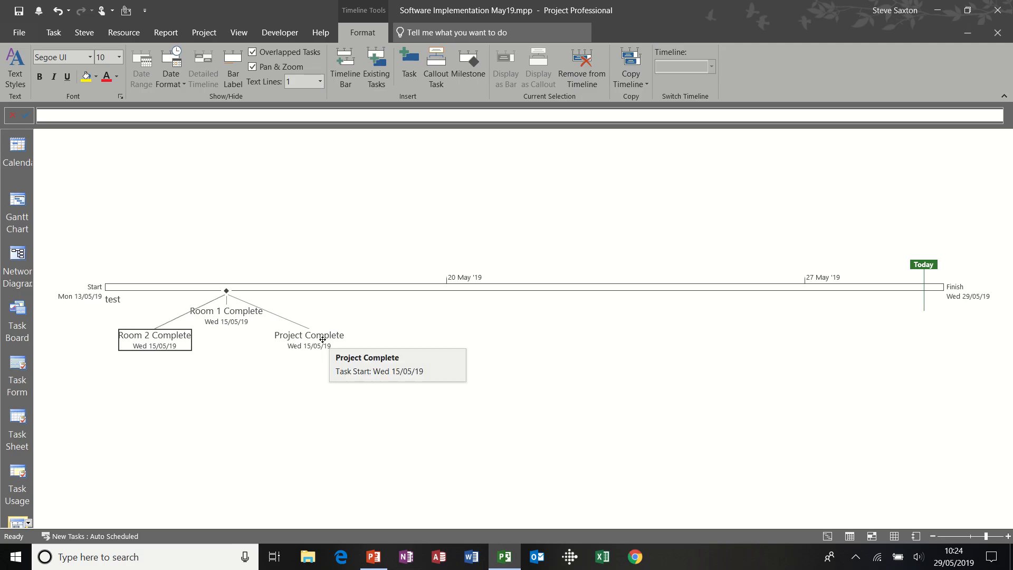
Glance at the Gantt Chart, and back in the Timeline view add the existing tasks Install Software Room 1 and Train on Software Room 2.
click(17, 209)
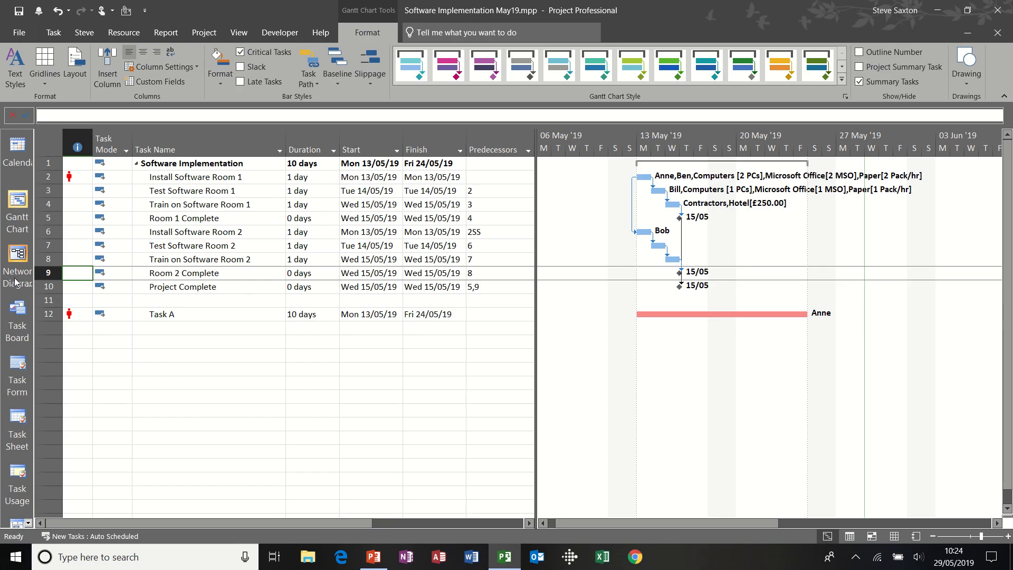
click(19, 528)
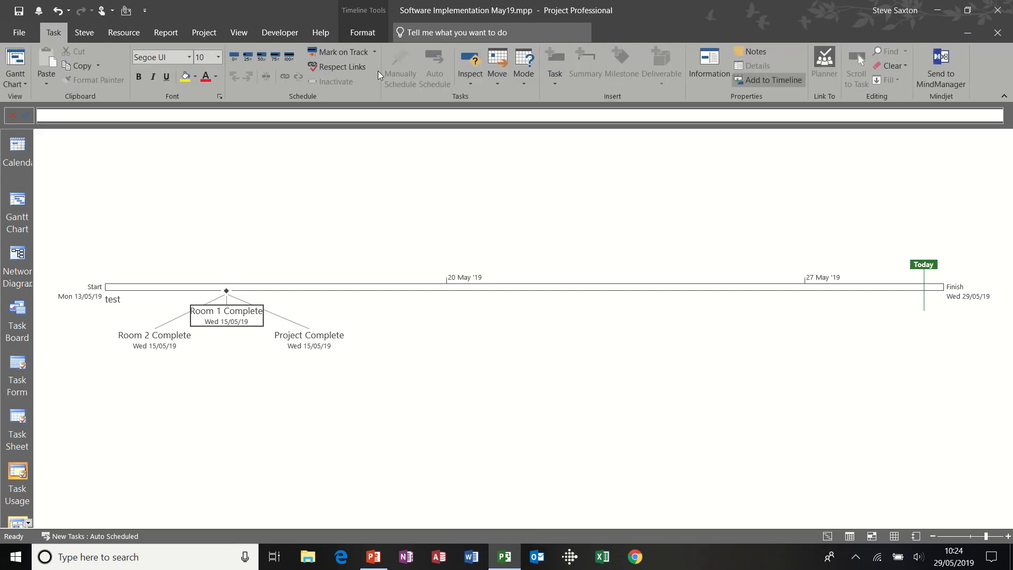
click(366, 33)
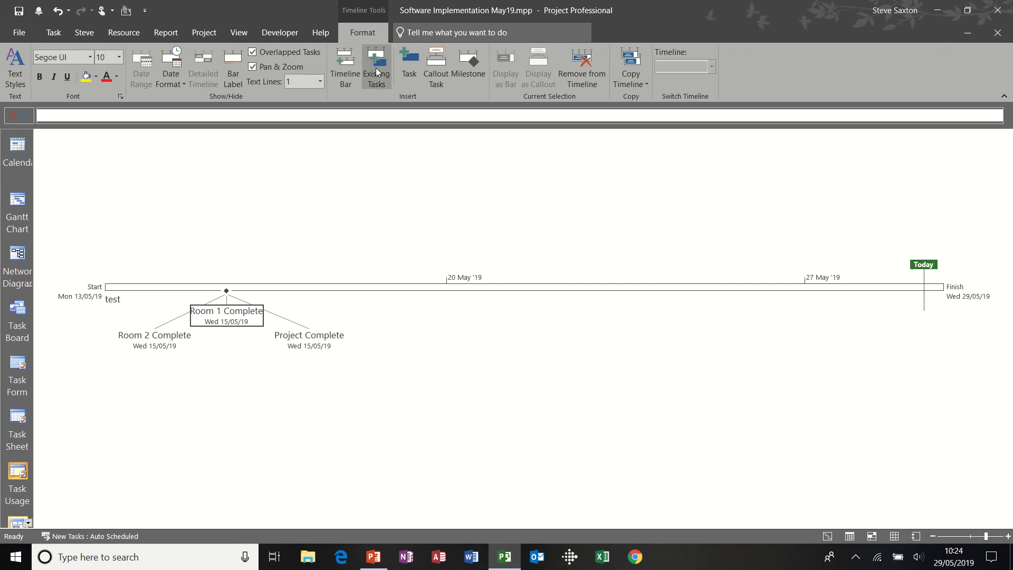
click(377, 72)
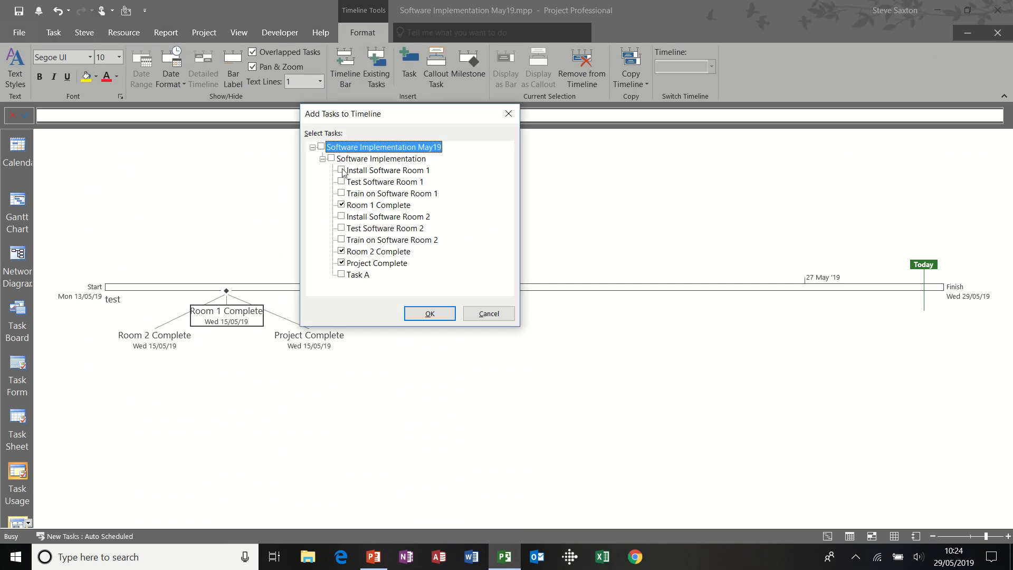
click(342, 170)
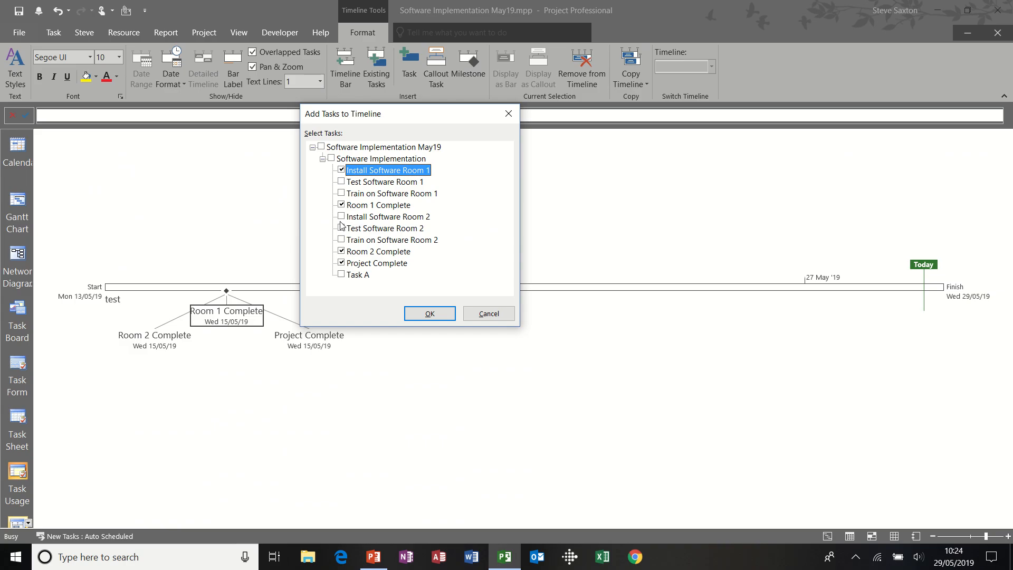
click(342, 239)
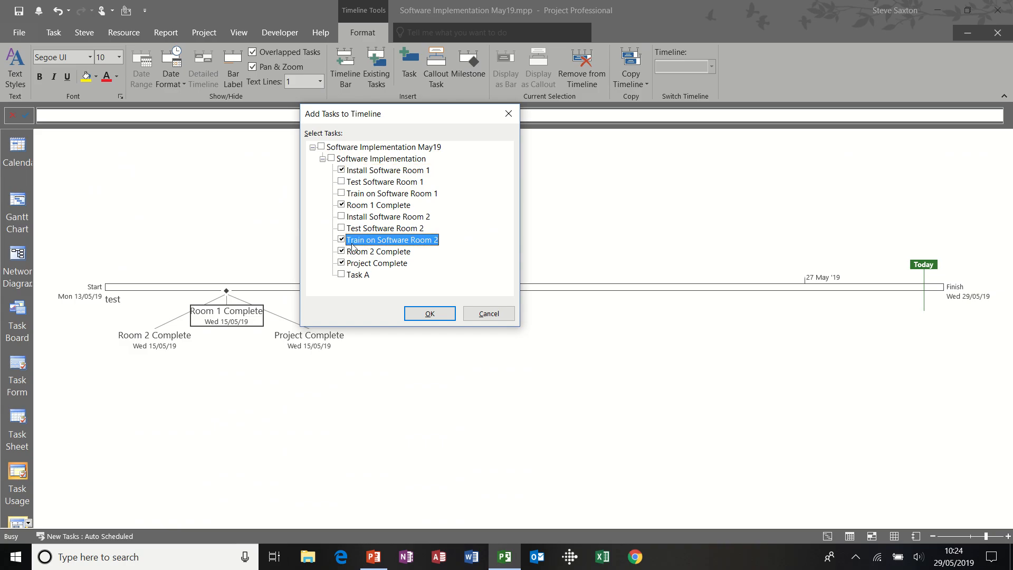
click(427, 314)
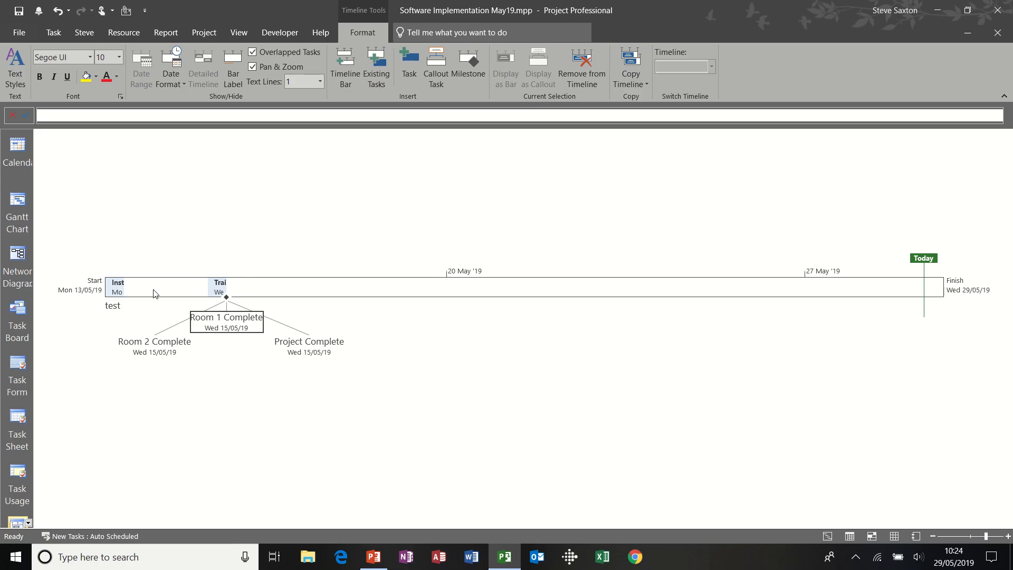
Insert a second timeline bar and give it custom dates from Mon 13/05/19 to Fri 17/05/19.
click(347, 64)
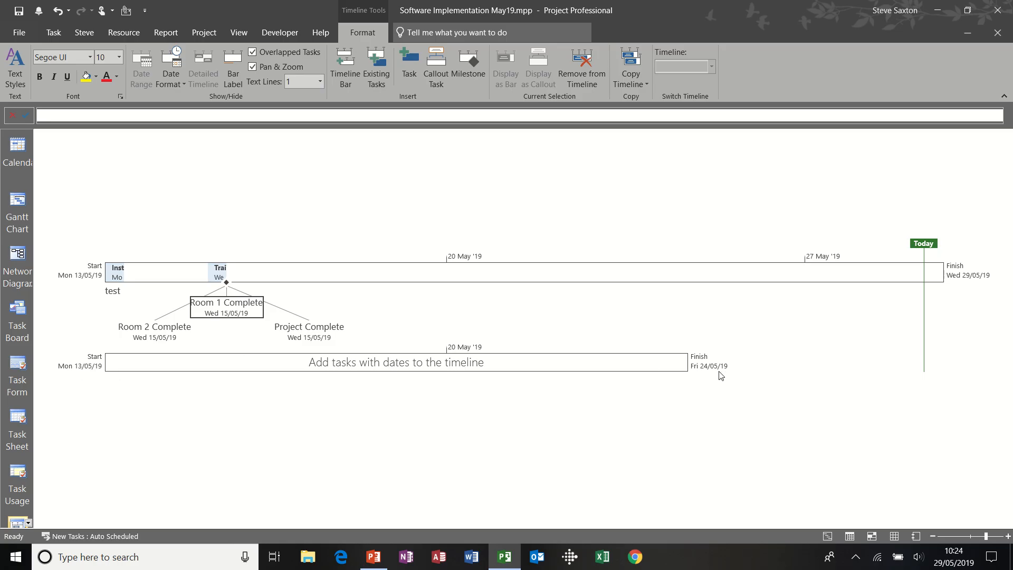
click(452, 362)
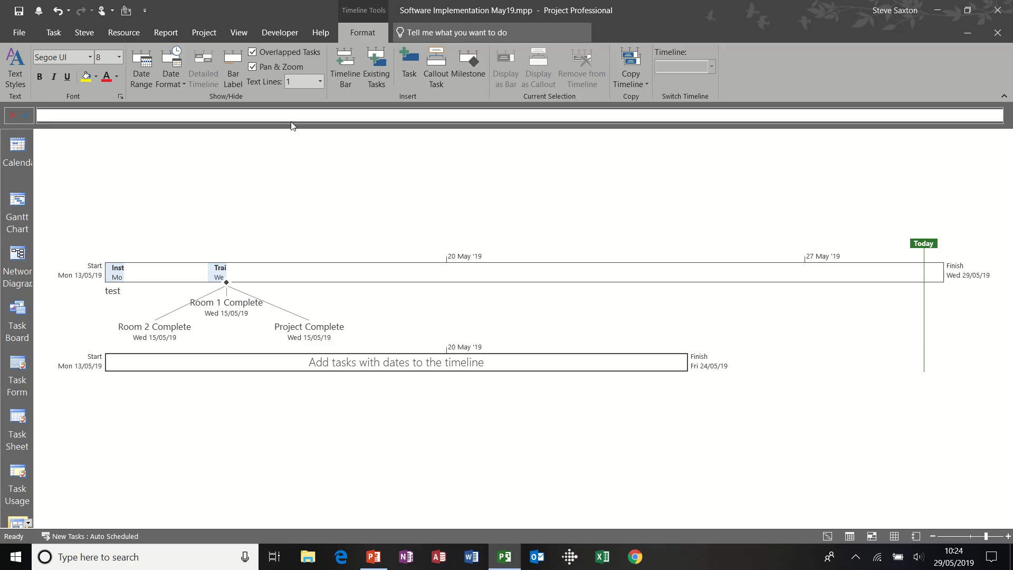
click(178, 72)
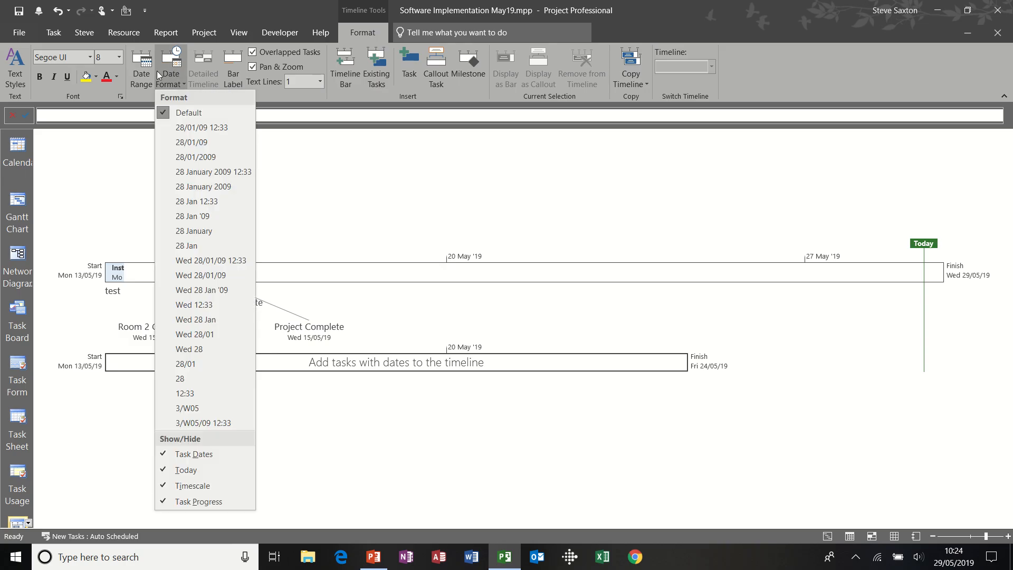
click(144, 69)
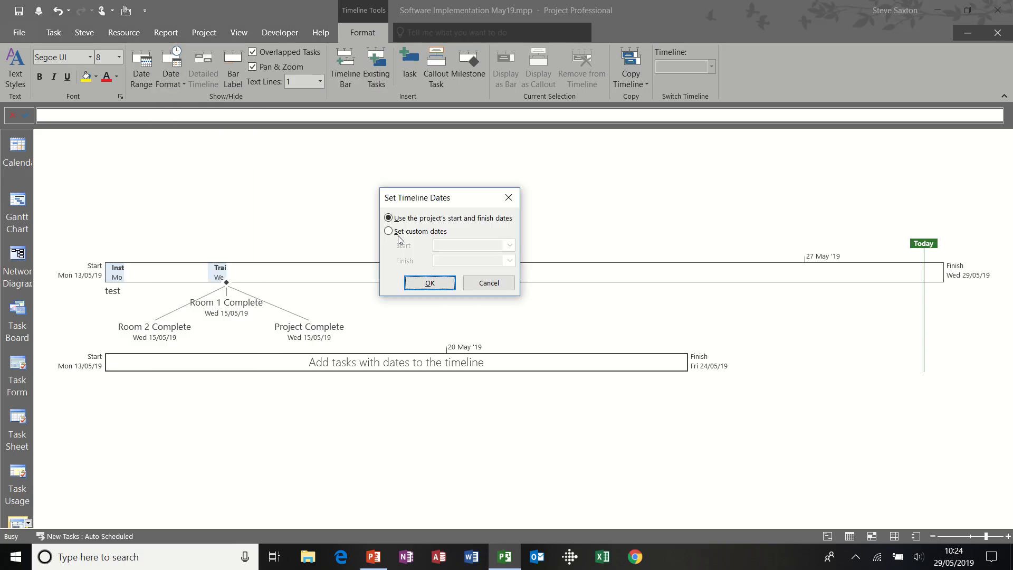
click(395, 232)
click(509, 246)
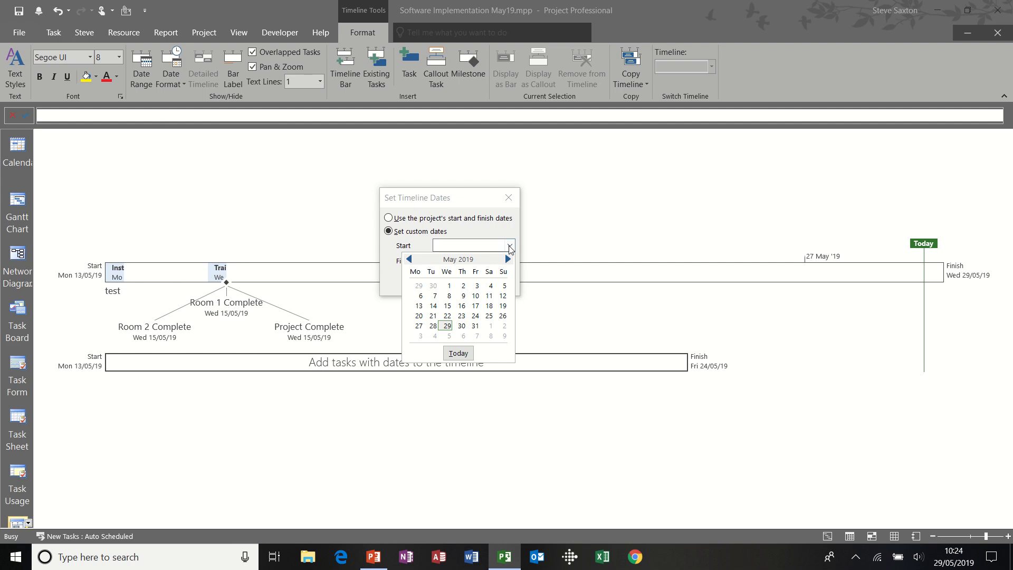
click(420, 307)
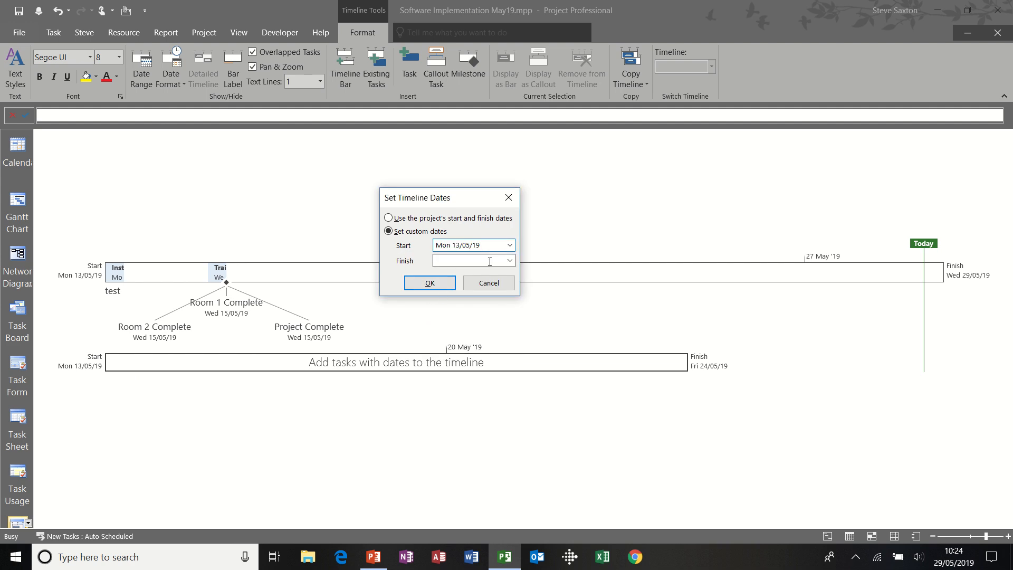
click(510, 260)
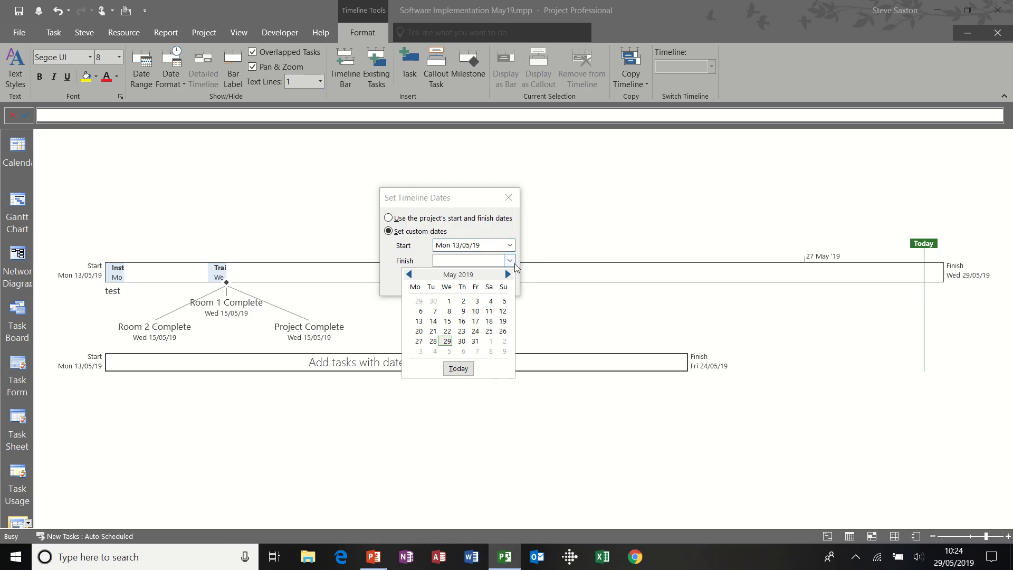
click(478, 322)
click(433, 287)
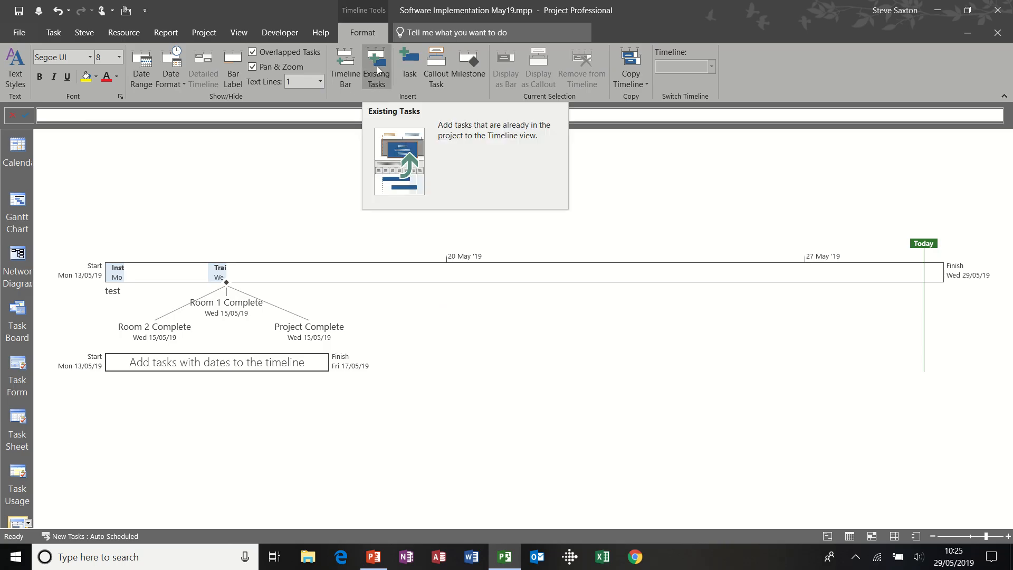
Add the existing task Install Software Room 2 to the second timeline bar.
click(377, 71)
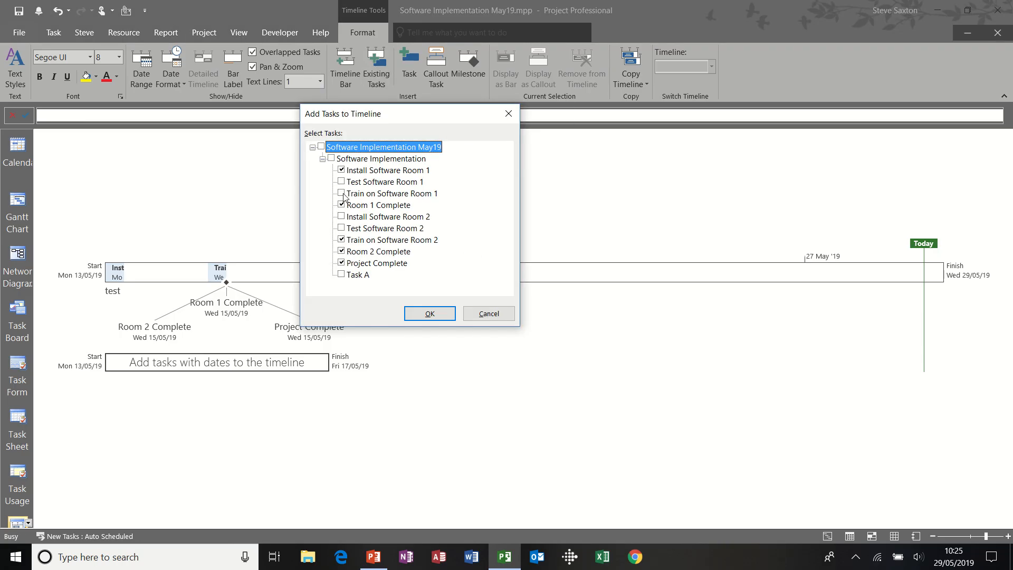
click(342, 217)
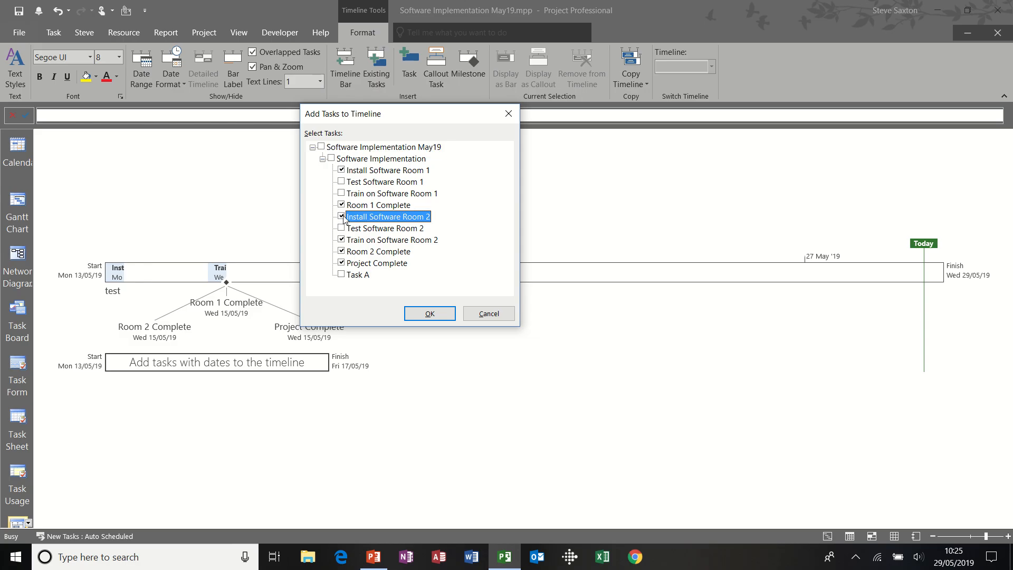
click(429, 314)
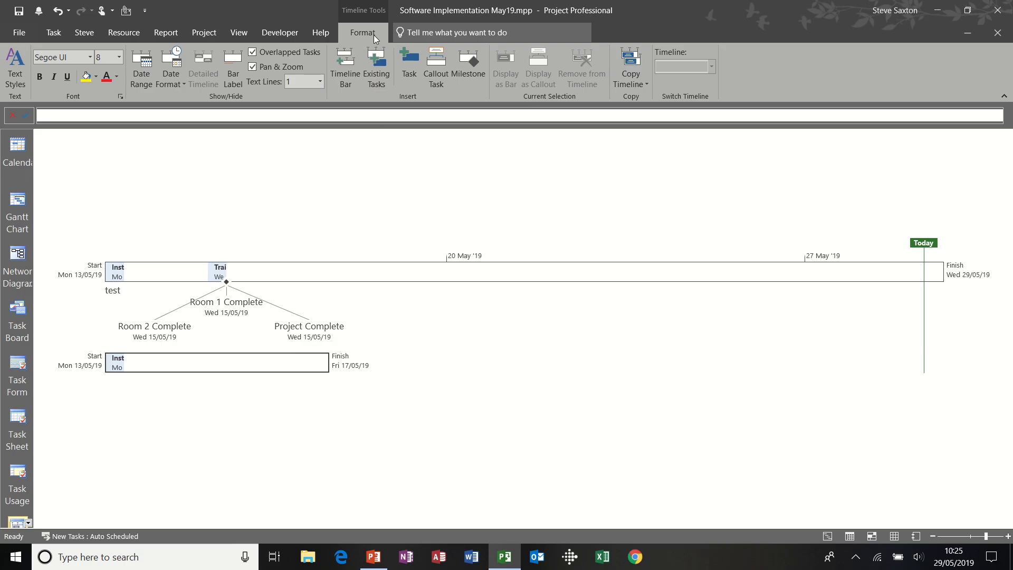
click(635, 78)
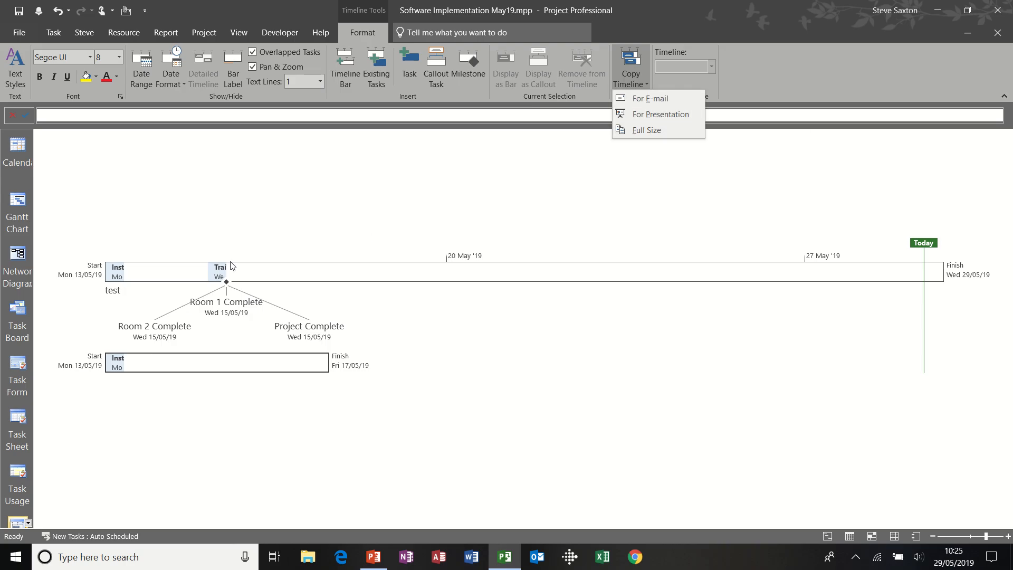
click(179, 80)
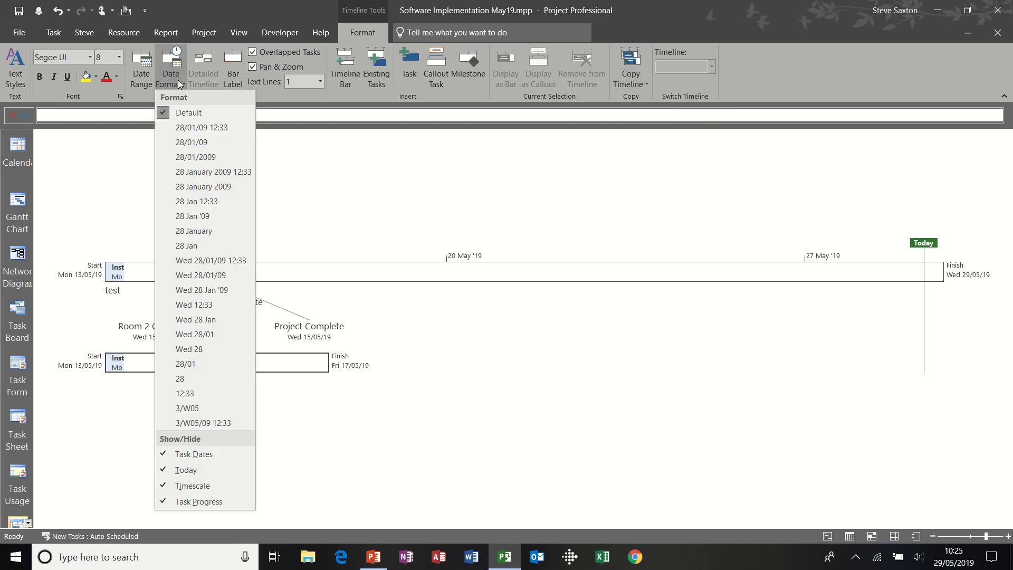
click(179, 81)
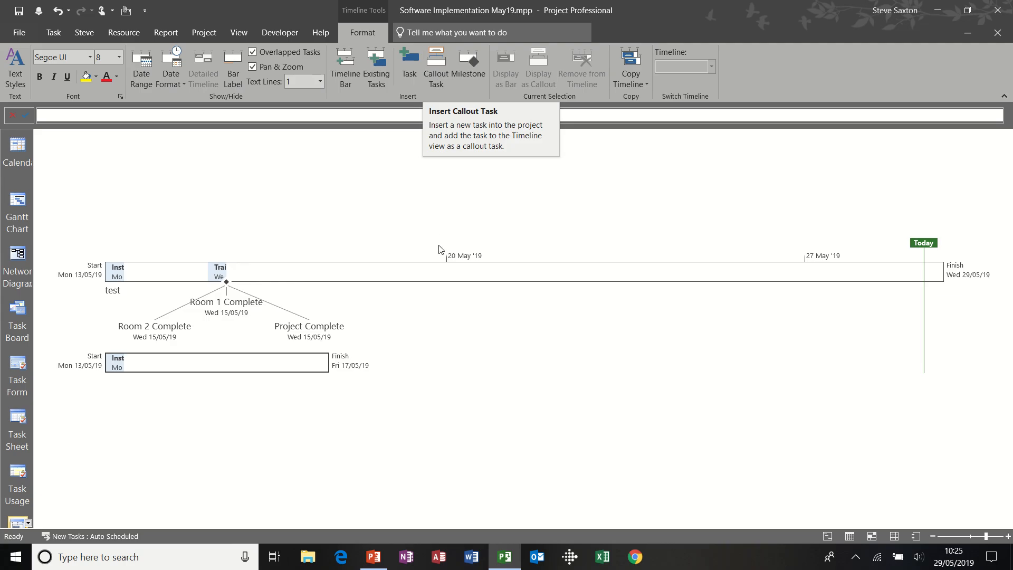
Insert a new callout task named Review on the first timeline bar and move its label slightly up and to the right.
click(438, 71)
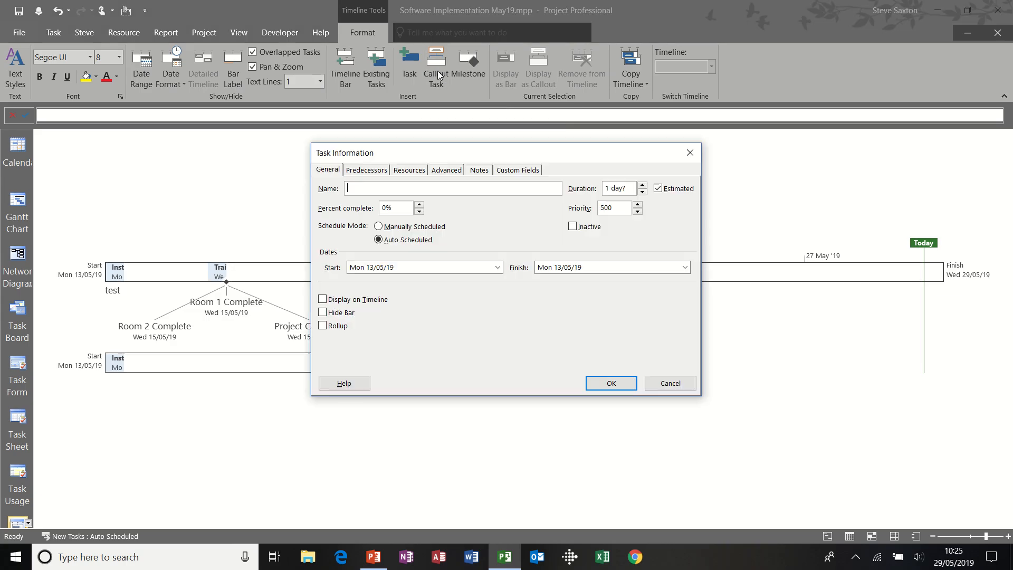
text(Review)
click(611, 383)
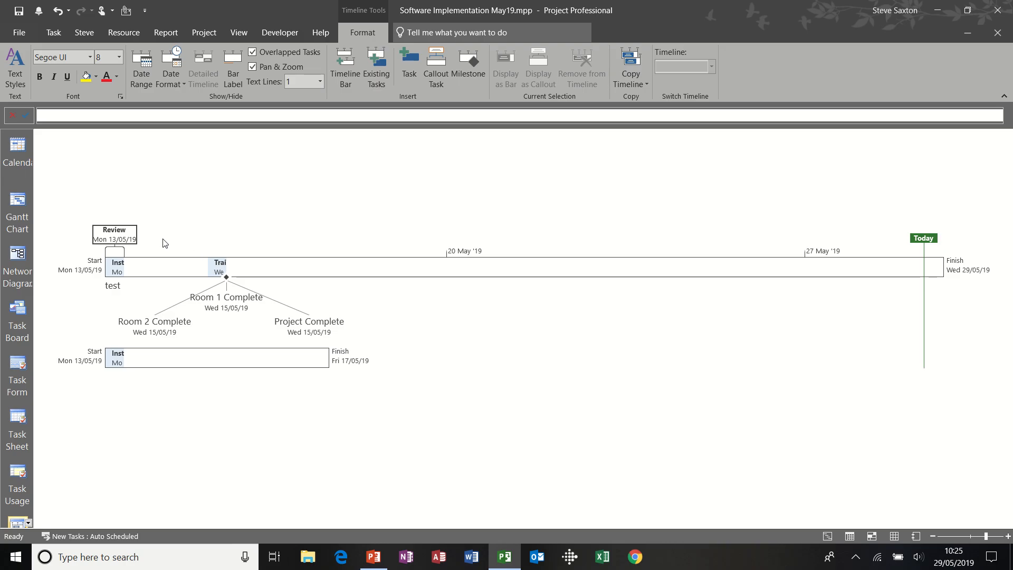
mouse_move(124, 232)
mouse_down()
mouse_move(240, 221)
mouse_move(118, 224)
mouse_up()
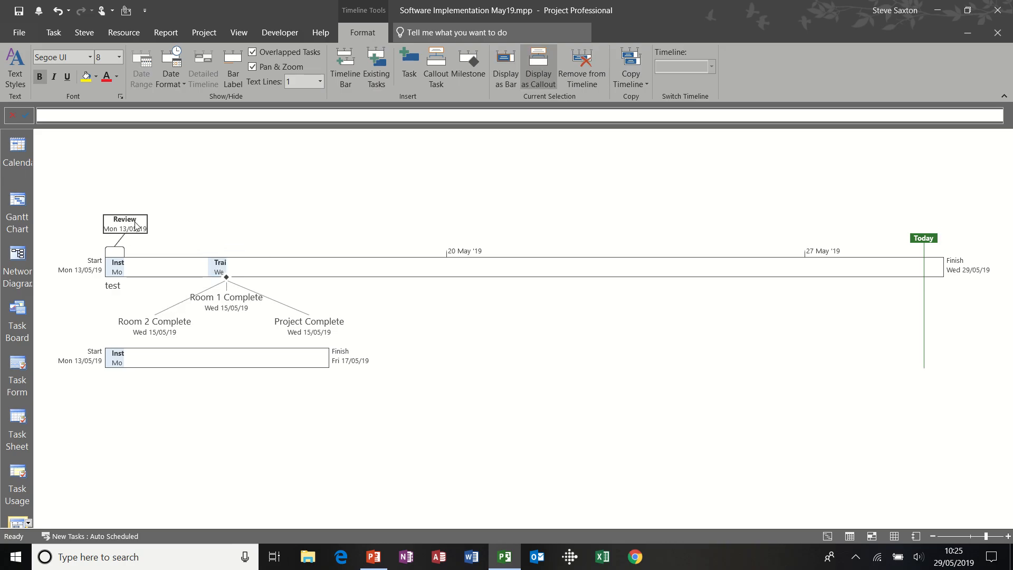
In the Gantt Chart, delete Task A and the blank row between Project Complete and Review.
click(18, 201)
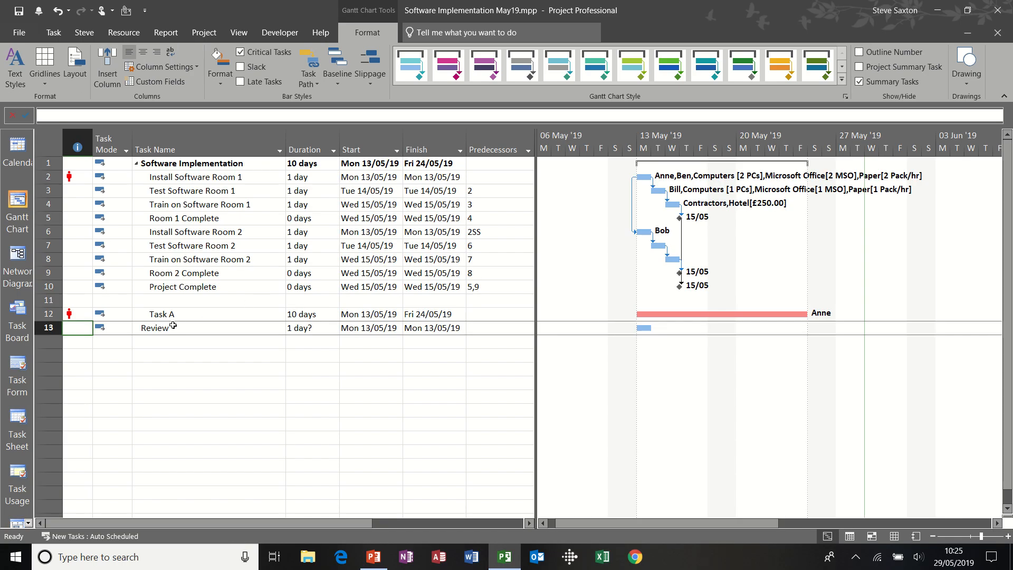
click(49, 315)
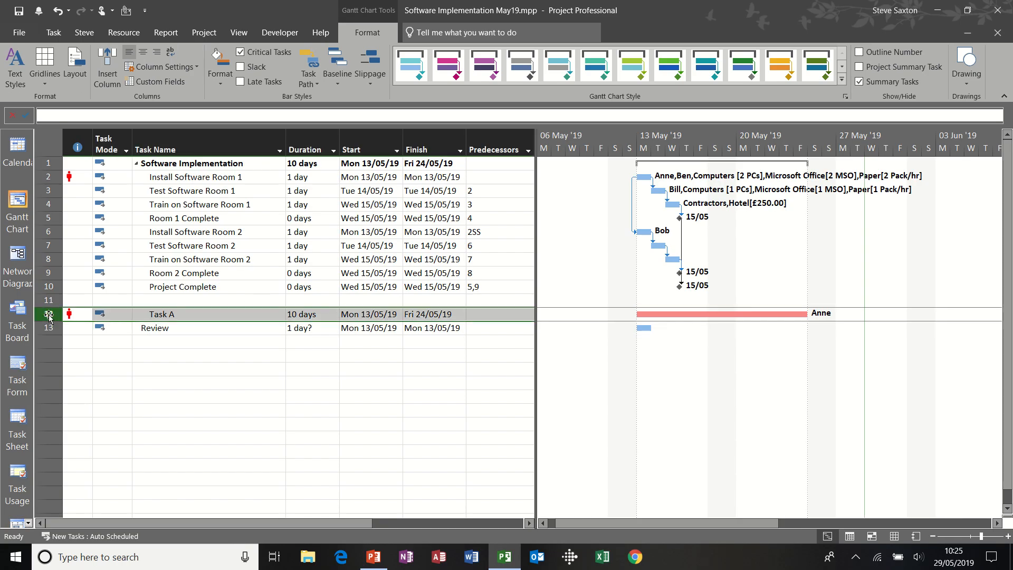
key(Delete)
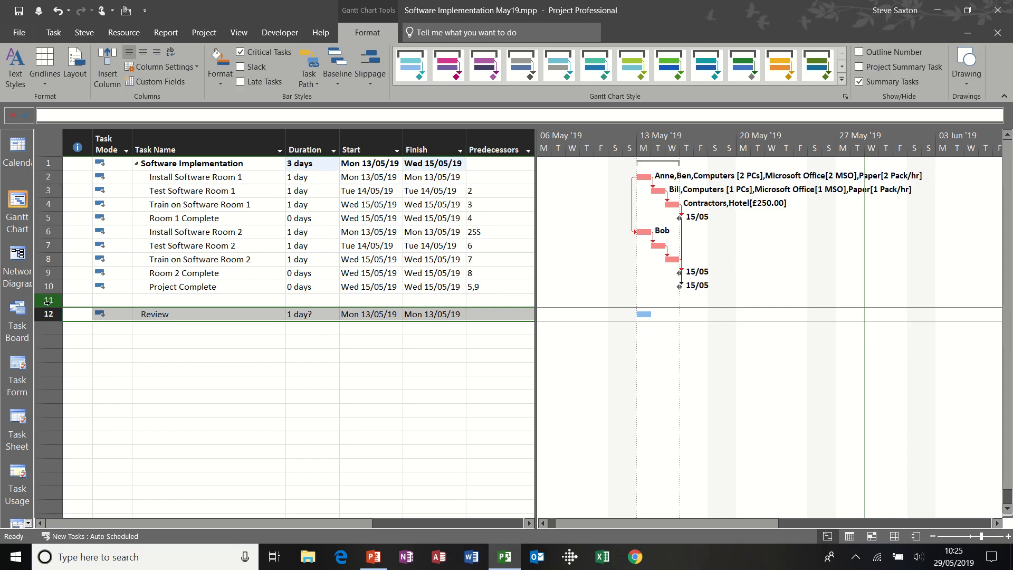
click(49, 300)
right_click(48, 300)
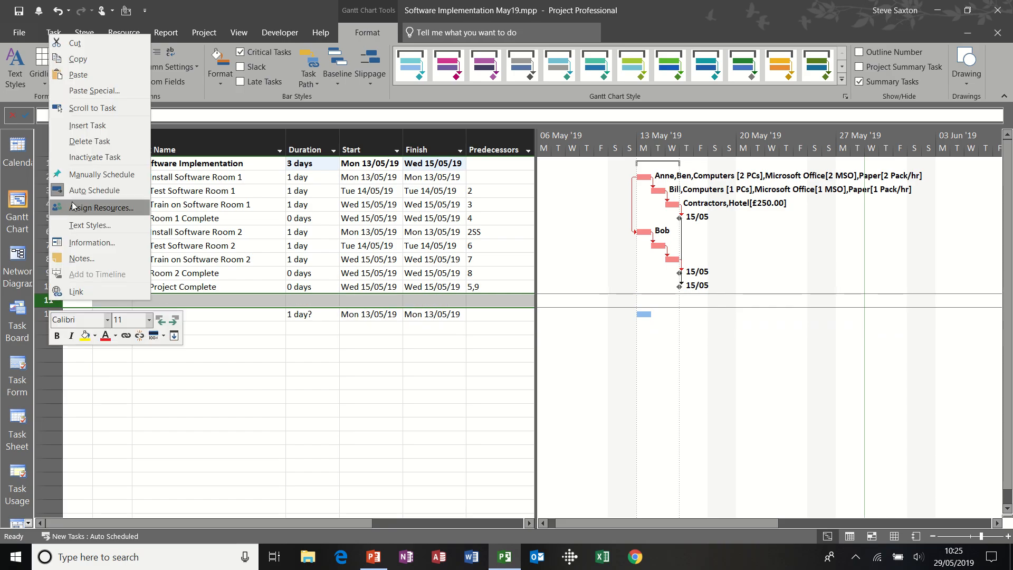
click(79, 141)
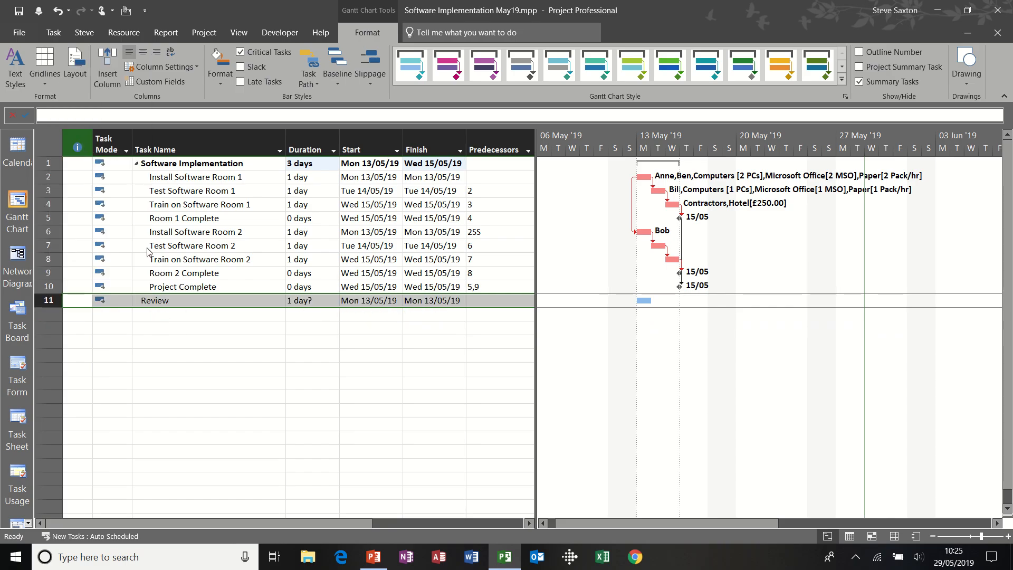
Set the Review task's duration to 1 day and its predecessor to task 10.
click(311, 305)
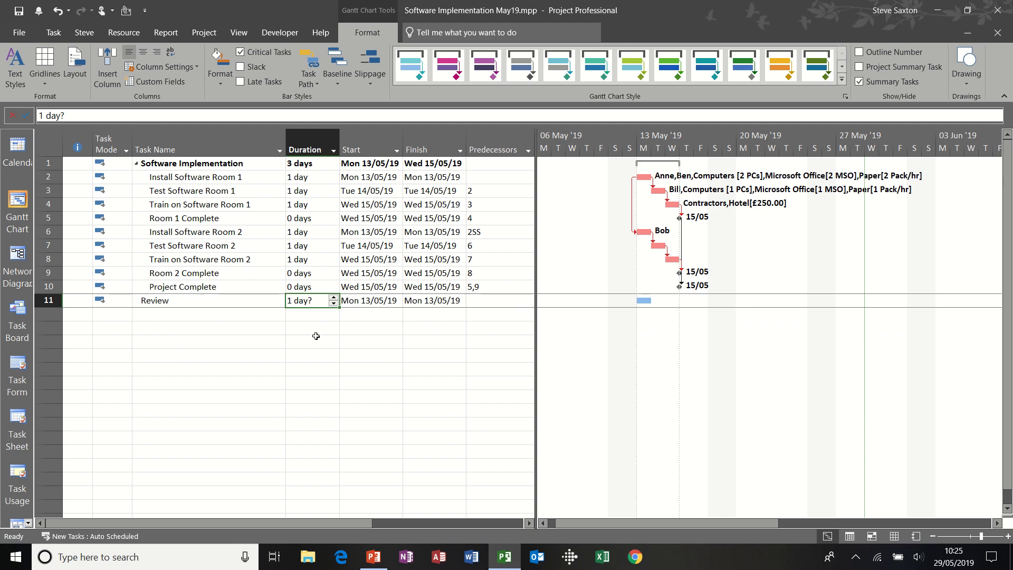
text(1)
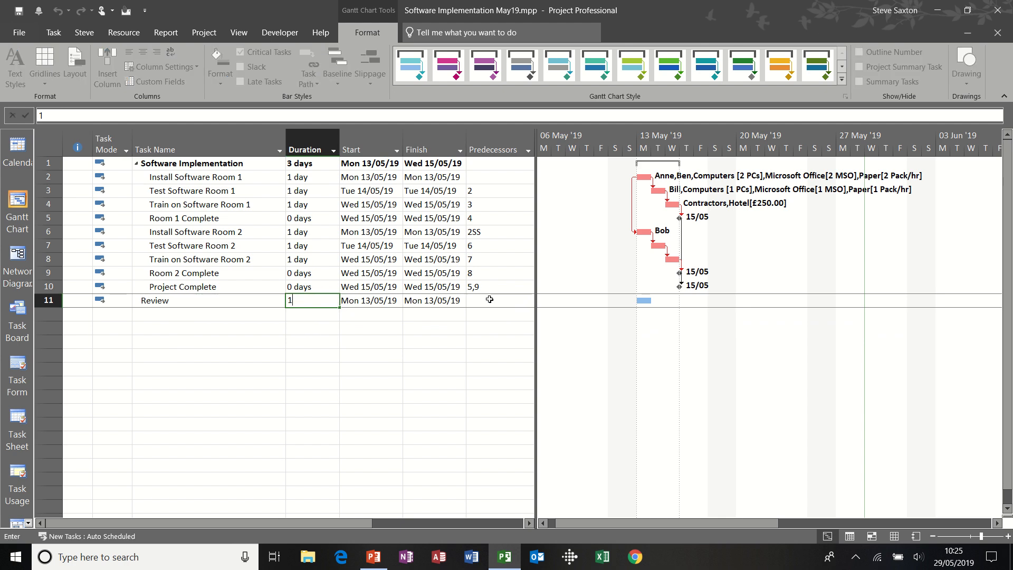
click(491, 302)
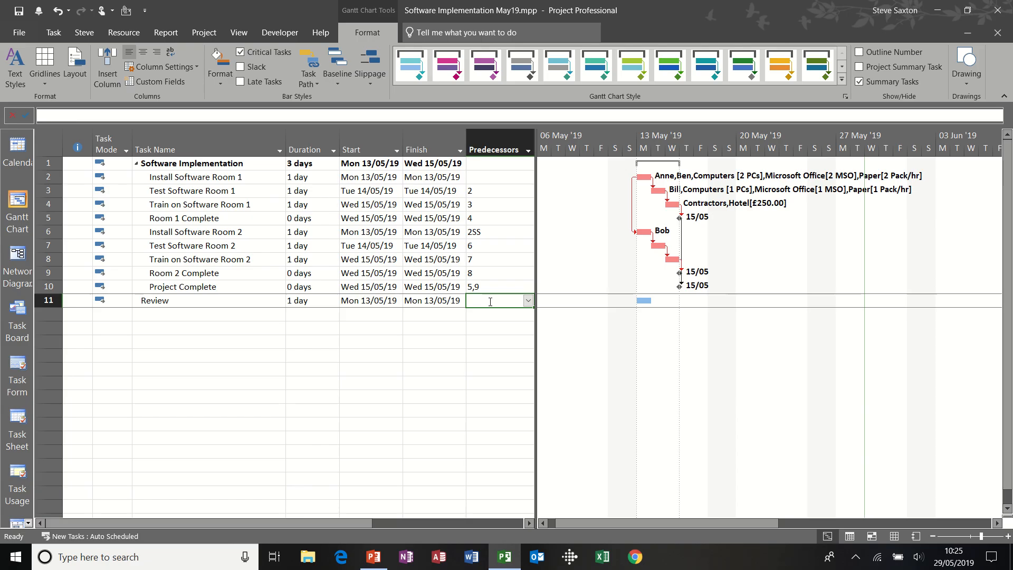
text(10)
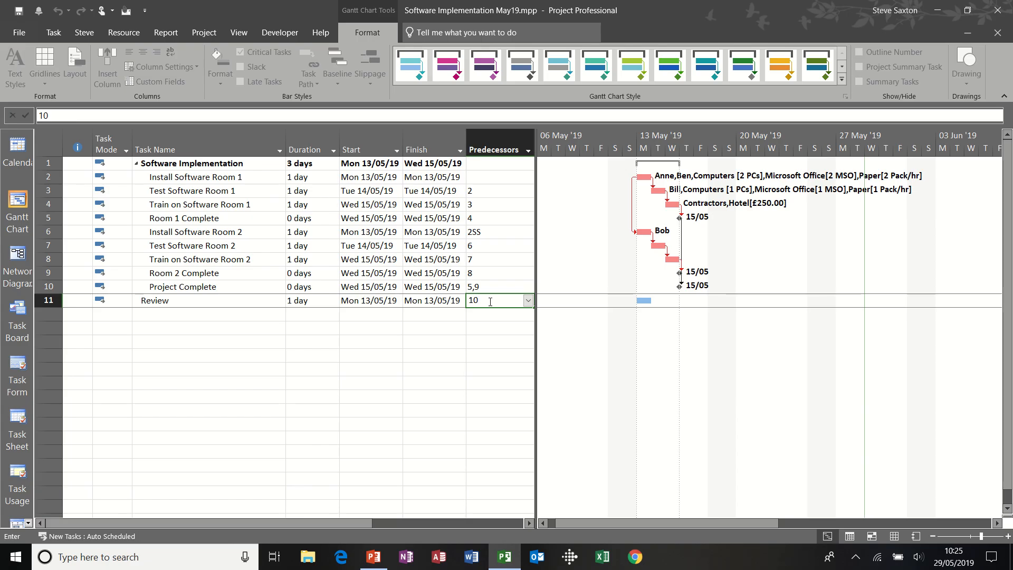
click(255, 314)
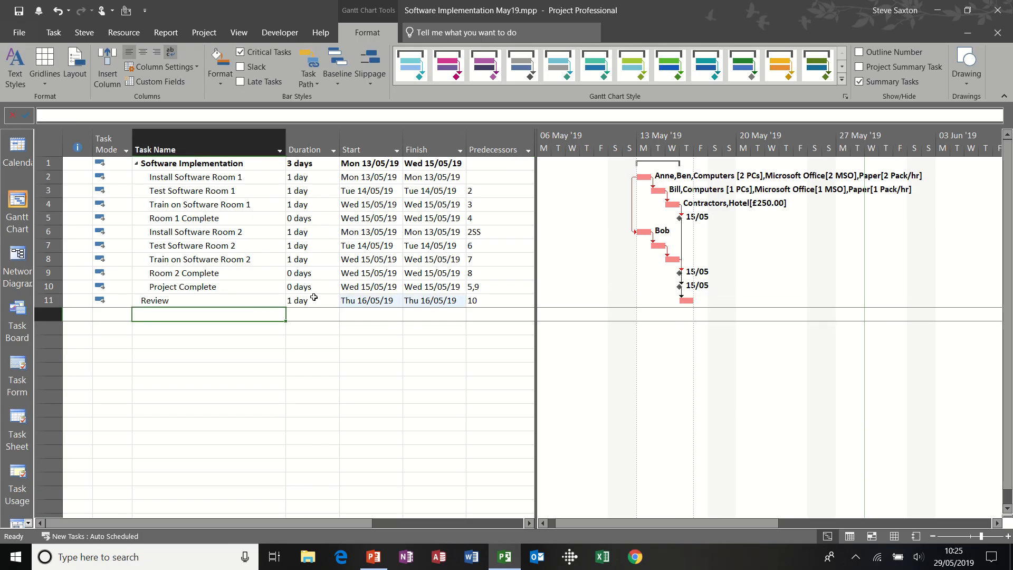
Check the Review callout in the Timeline view, and switch to the Resource Usage view.
click(20, 523)
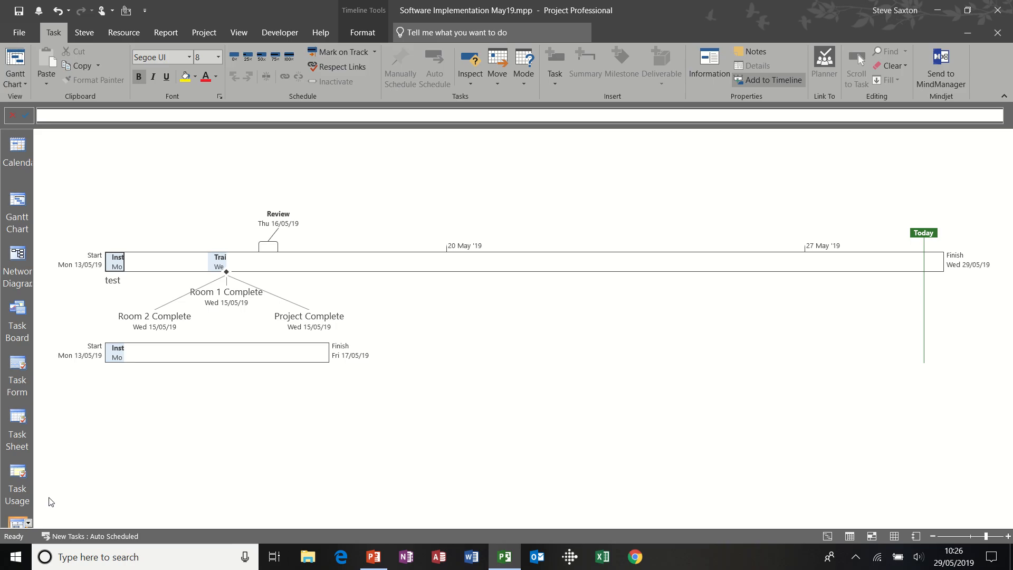
click(28, 521)
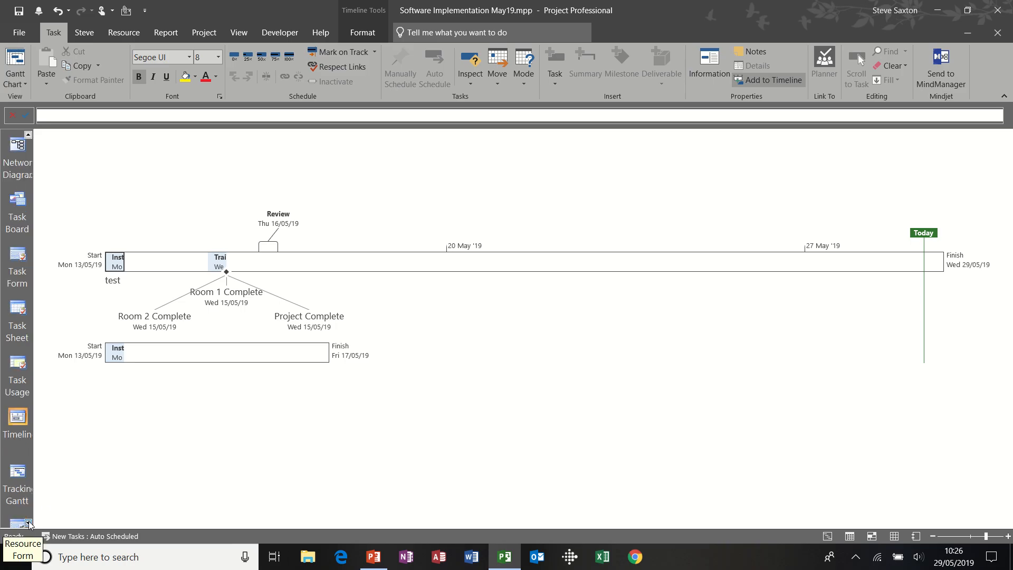
click(29, 521)
click(28, 522)
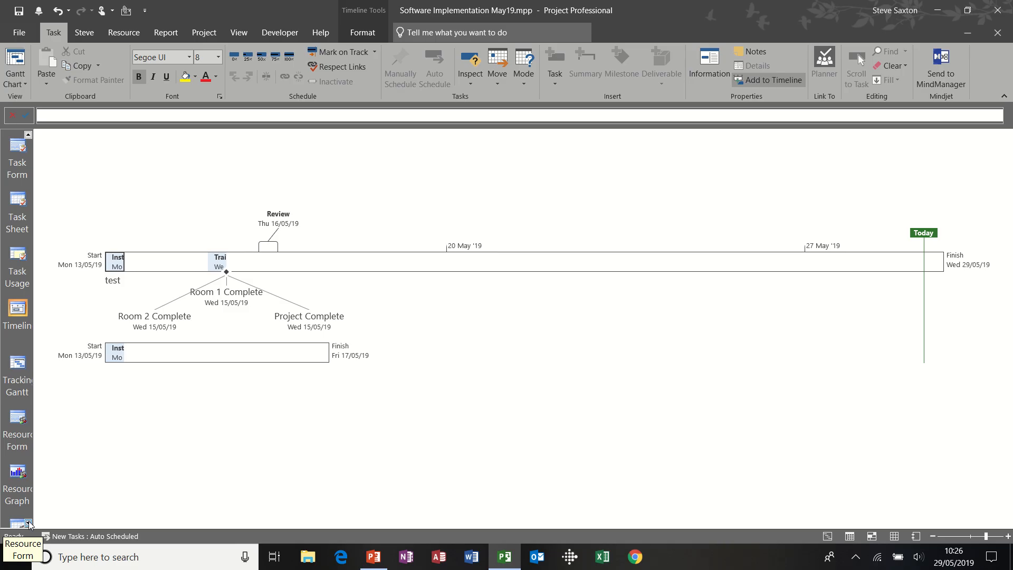
click(29, 522)
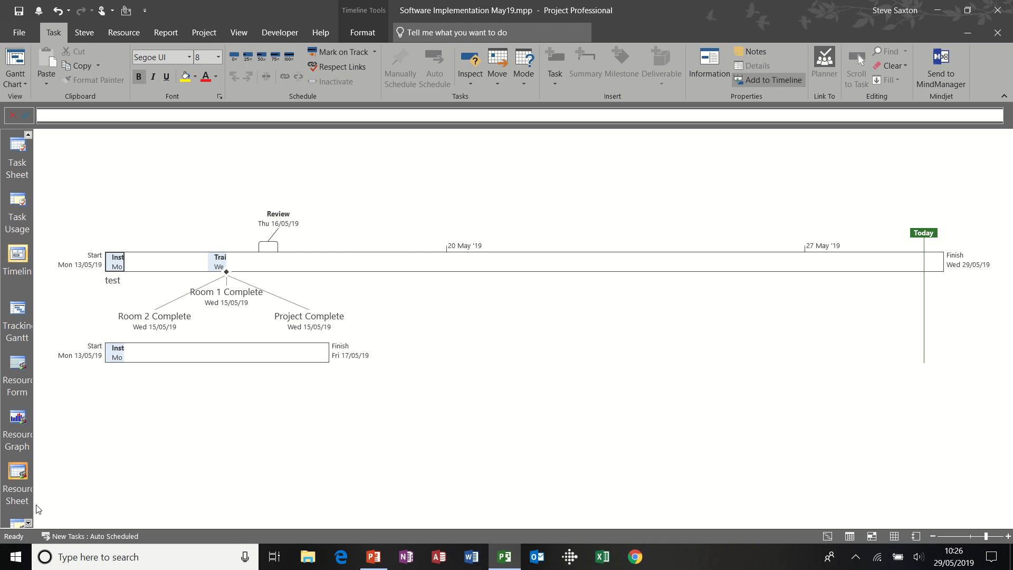
click(29, 521)
click(23, 479)
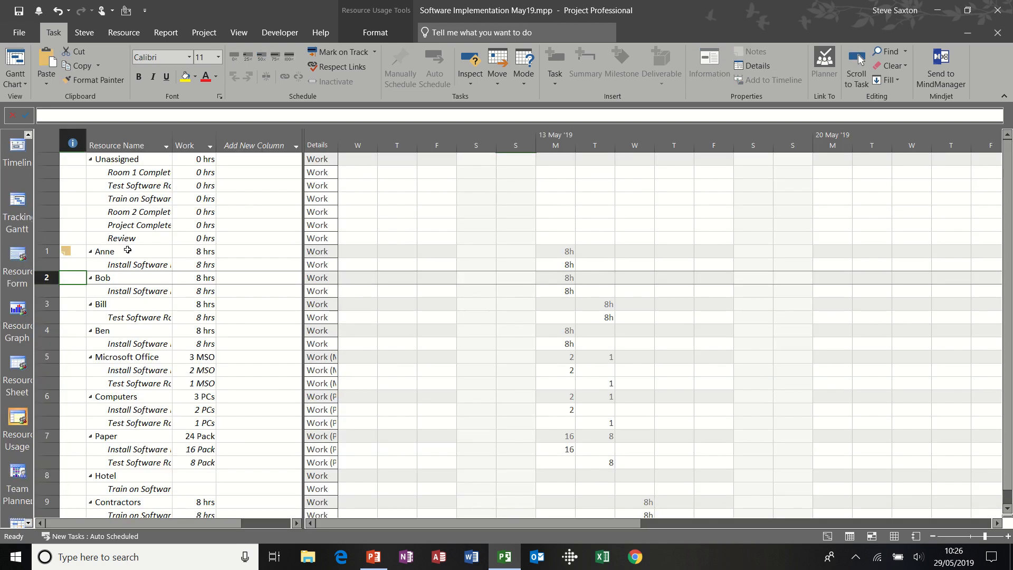
Examine Anne's resource information and the assignment information for her Install Software Room 1 task, leaving both unchanged.
click(136, 252)
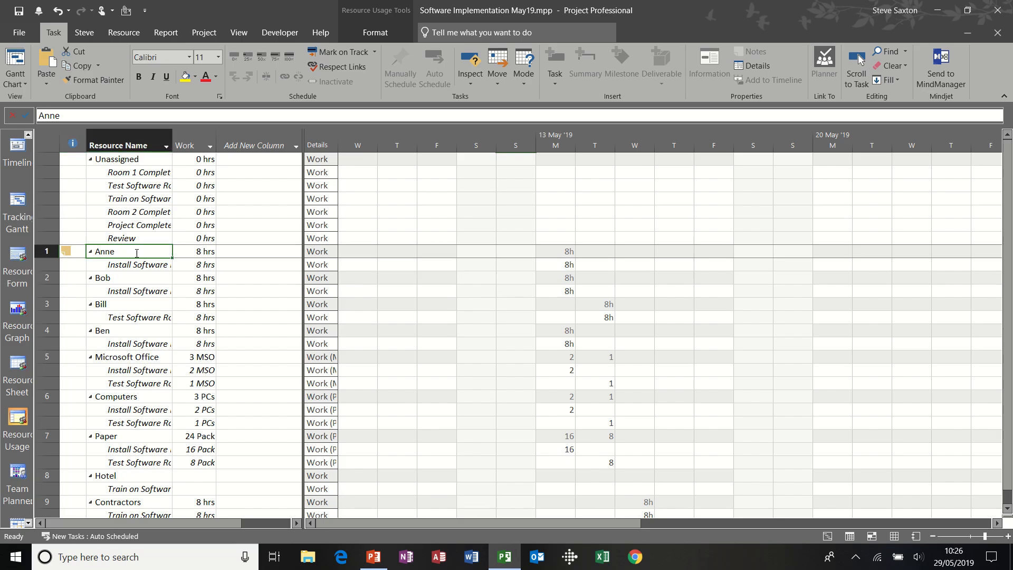
click(137, 265)
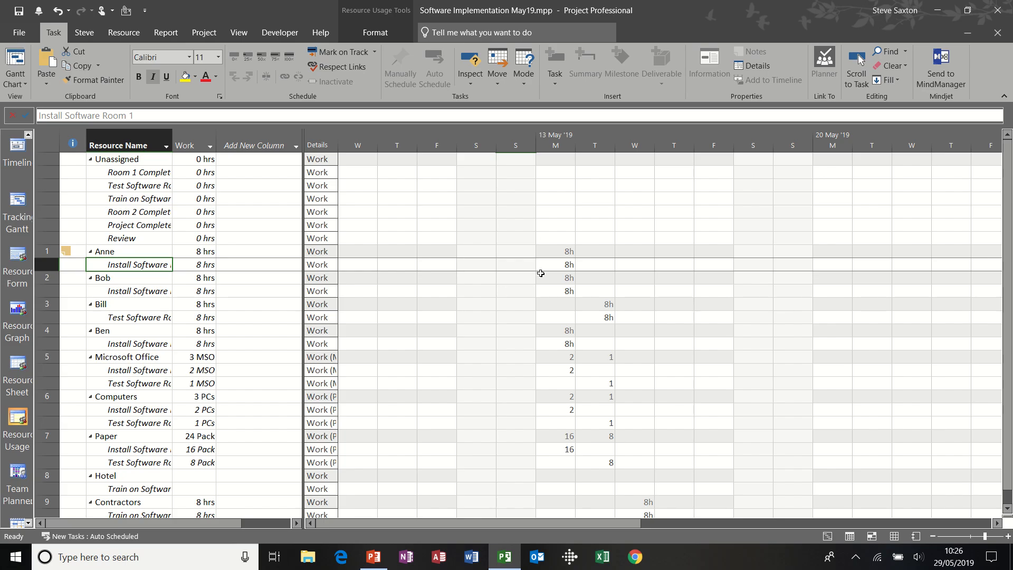
click(376, 33)
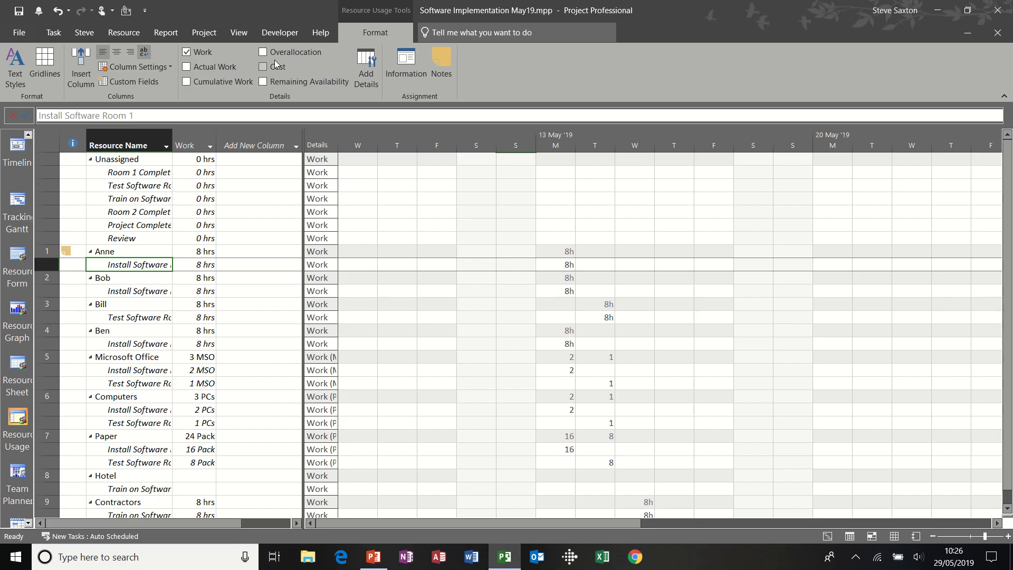
double_click(135, 253)
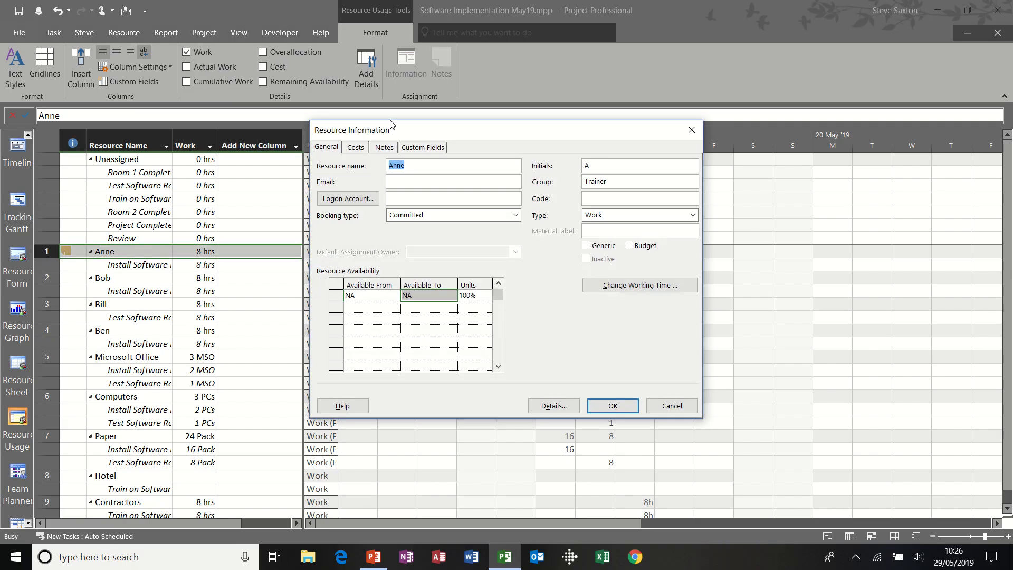
click(692, 131)
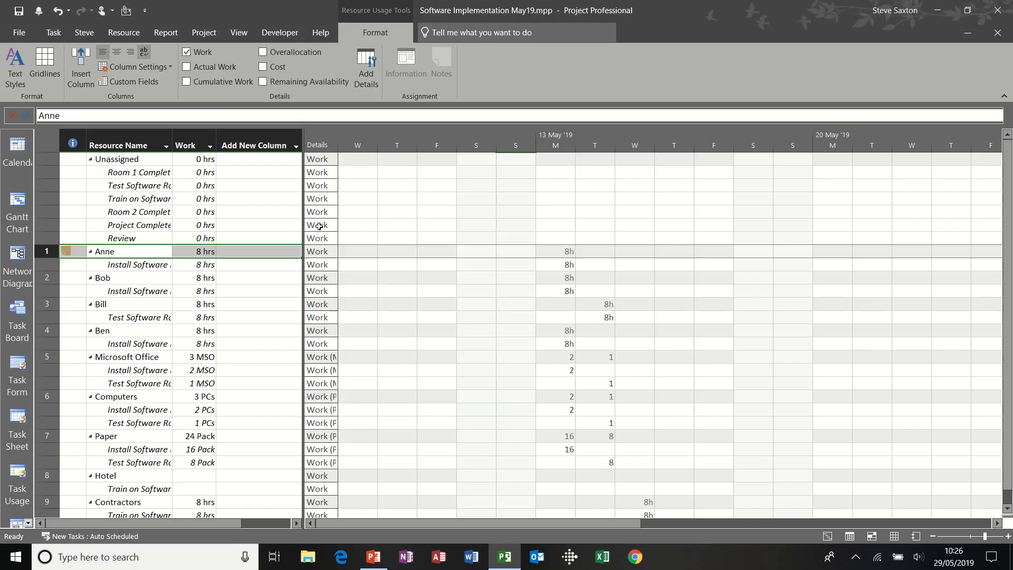
double_click(151, 266)
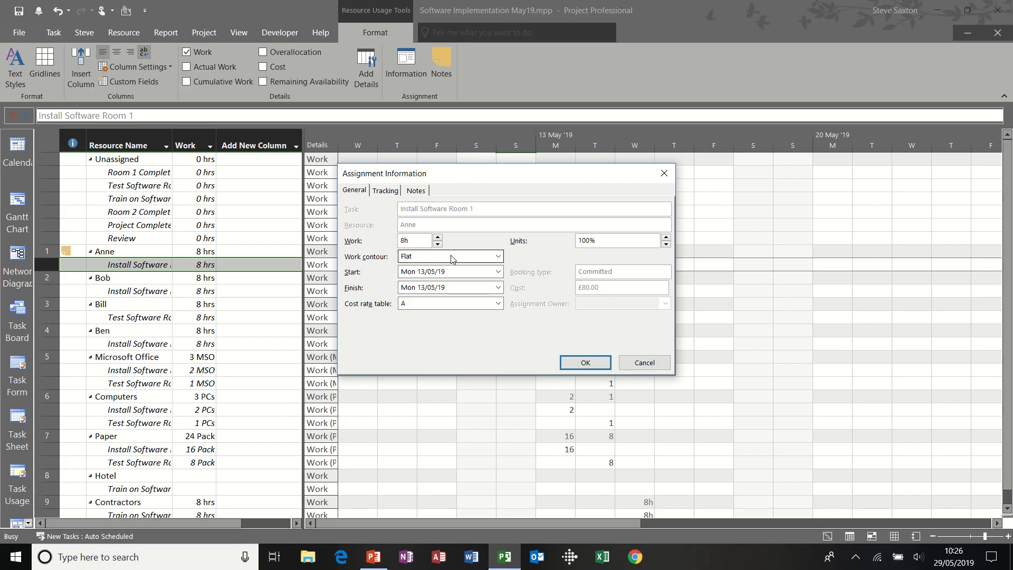
click(643, 362)
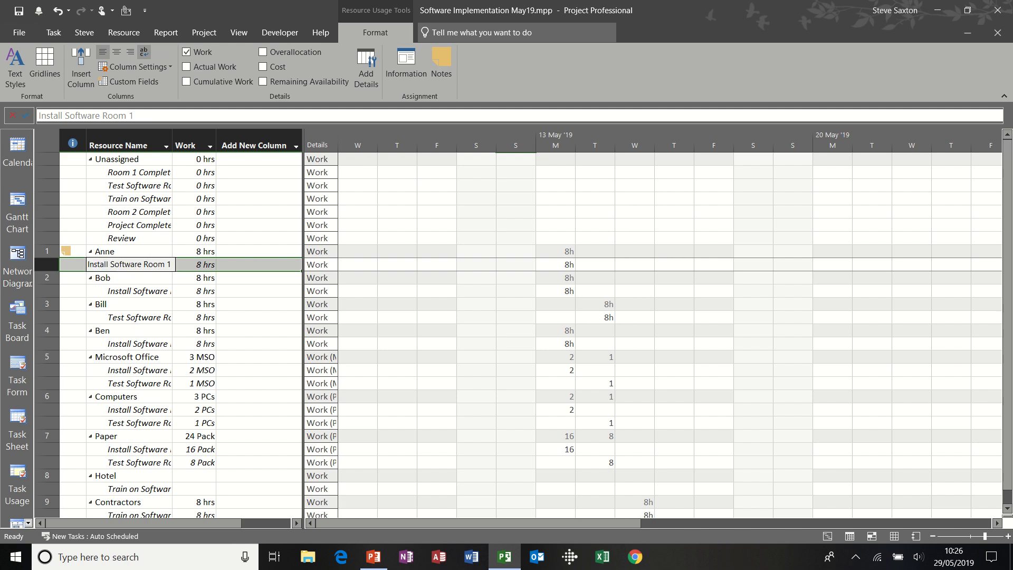
Hide the View Bar and display it again.
click(29, 524)
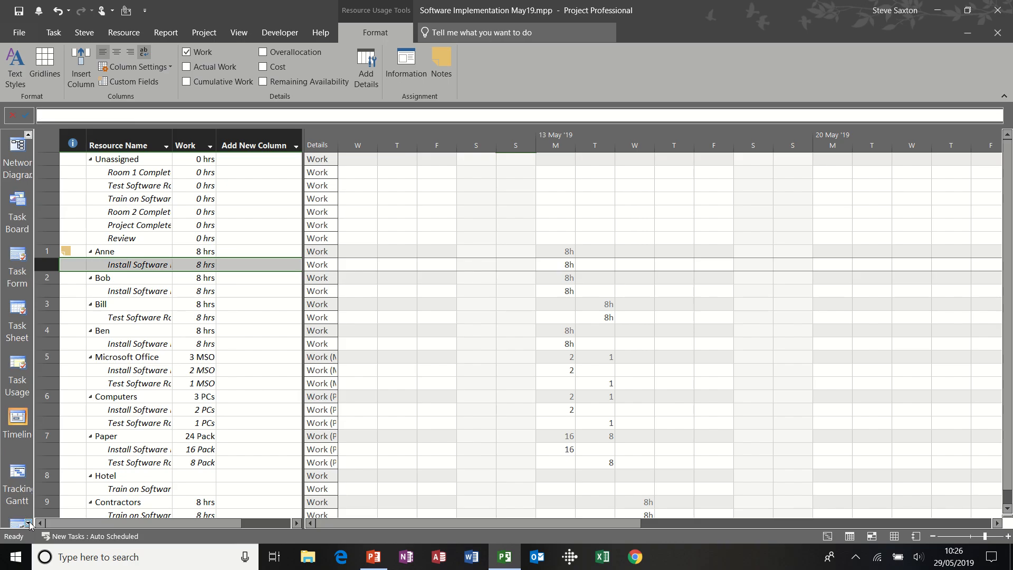
click(29, 523)
click(29, 523)
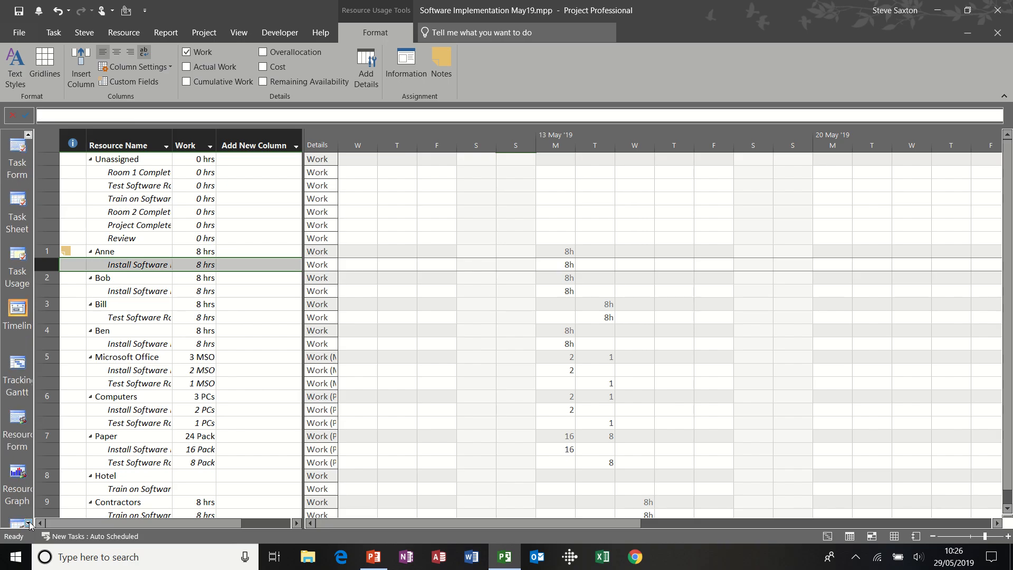
click(29, 524)
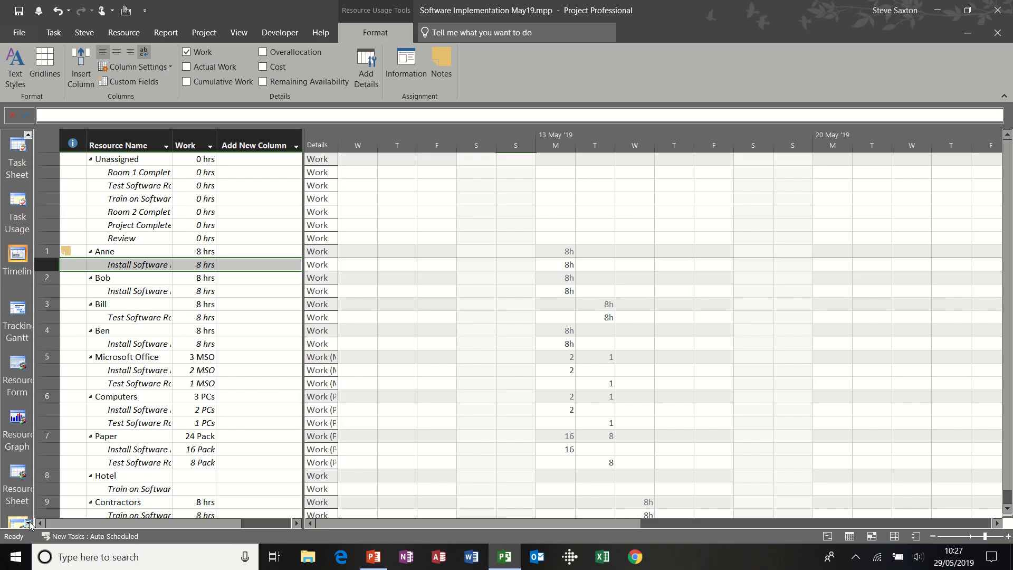
click(29, 524)
click(29, 524)
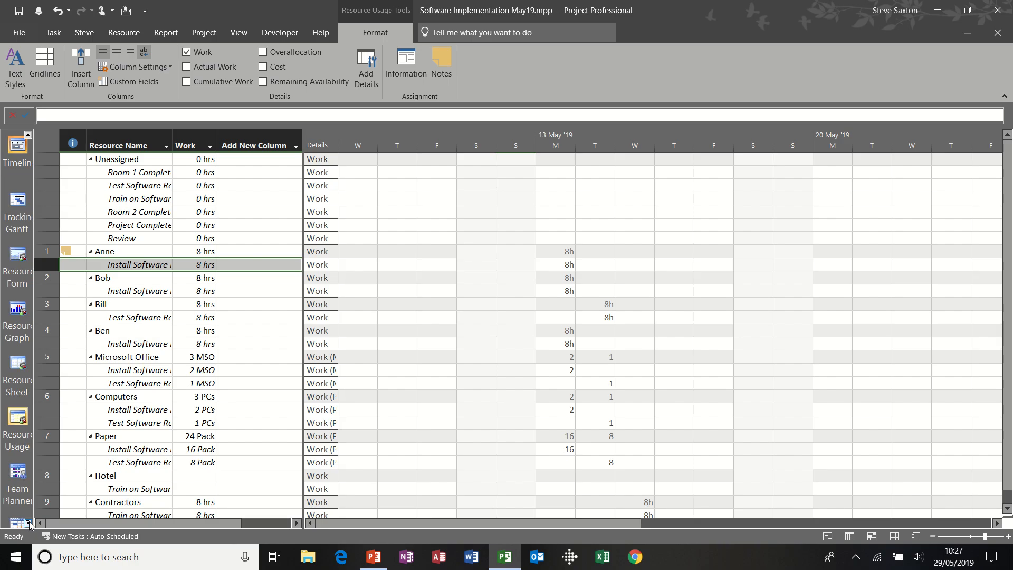
right_click(1, 486)
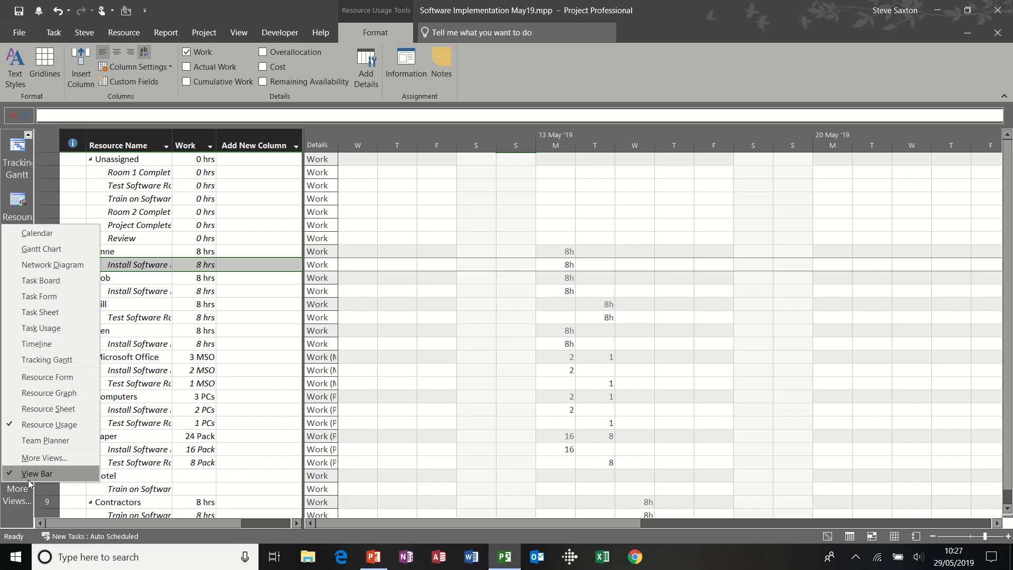
click(23, 475)
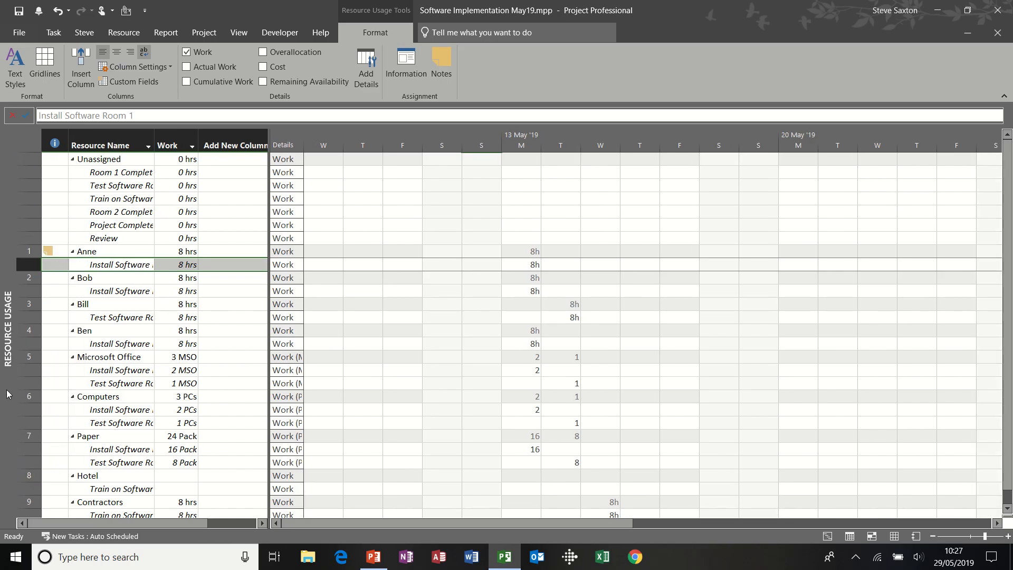
right_click(5, 416)
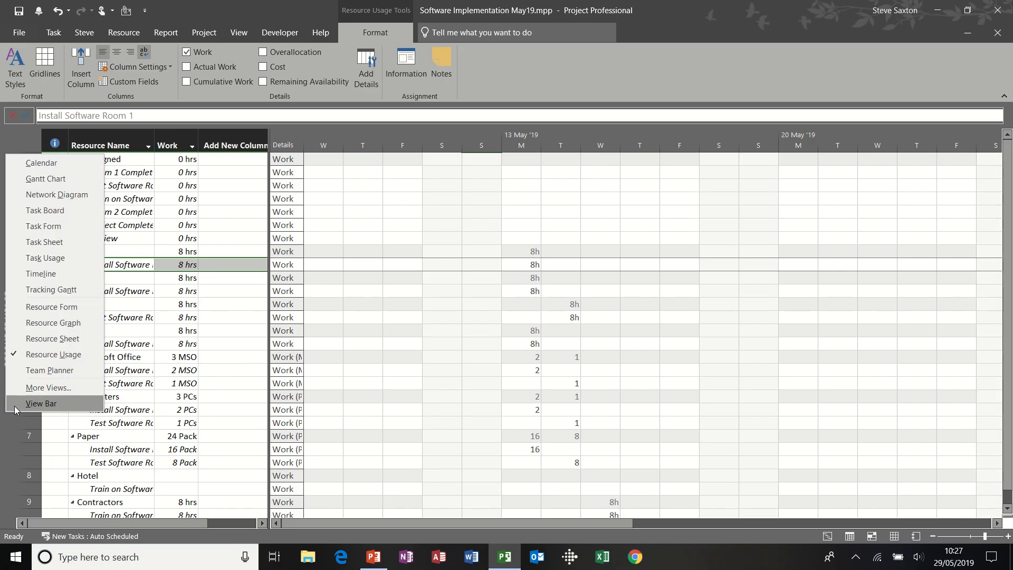
click(24, 403)
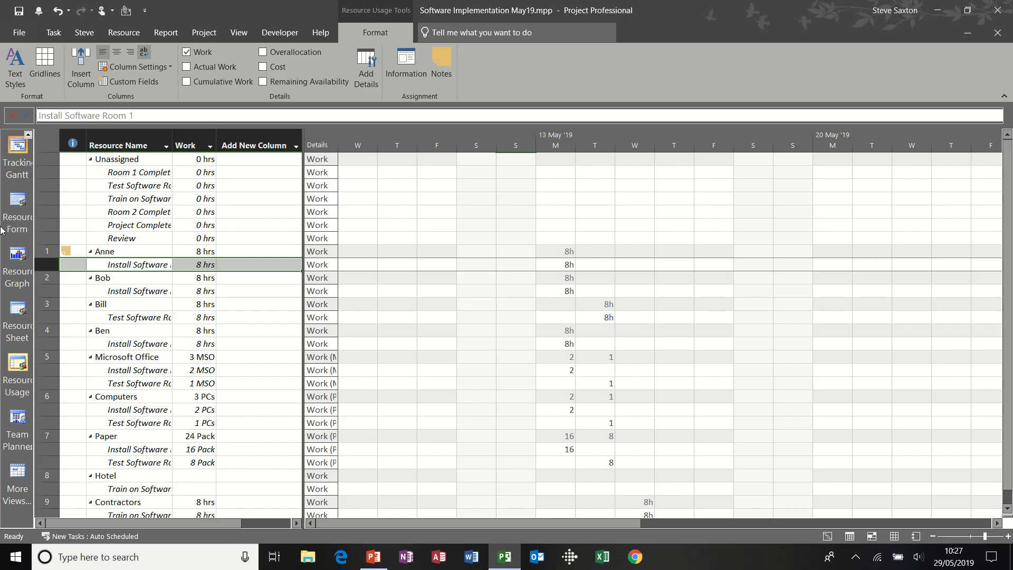
Switch from Resource Usage to the Team Planner view.
click(54, 33)
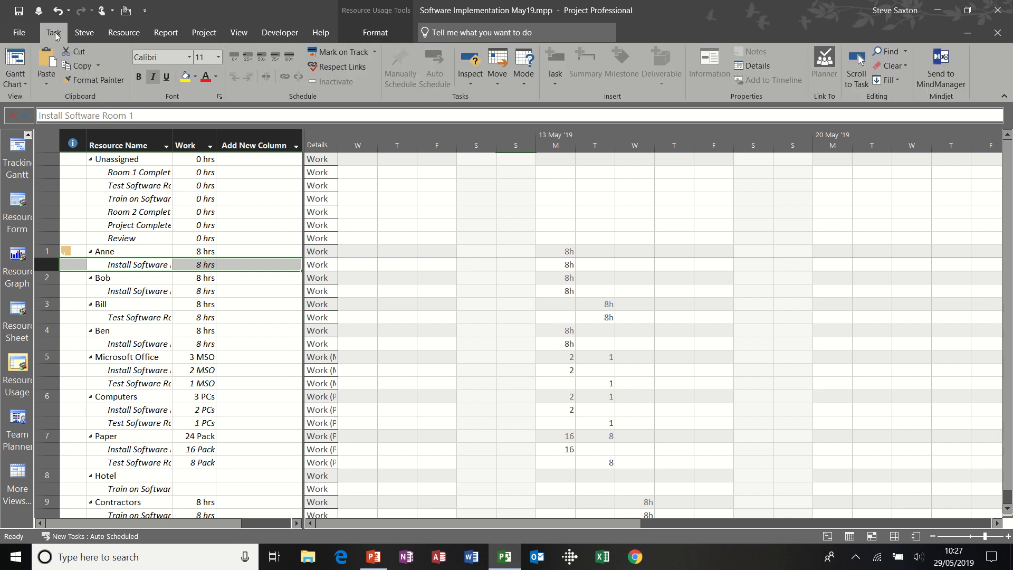
click(122, 33)
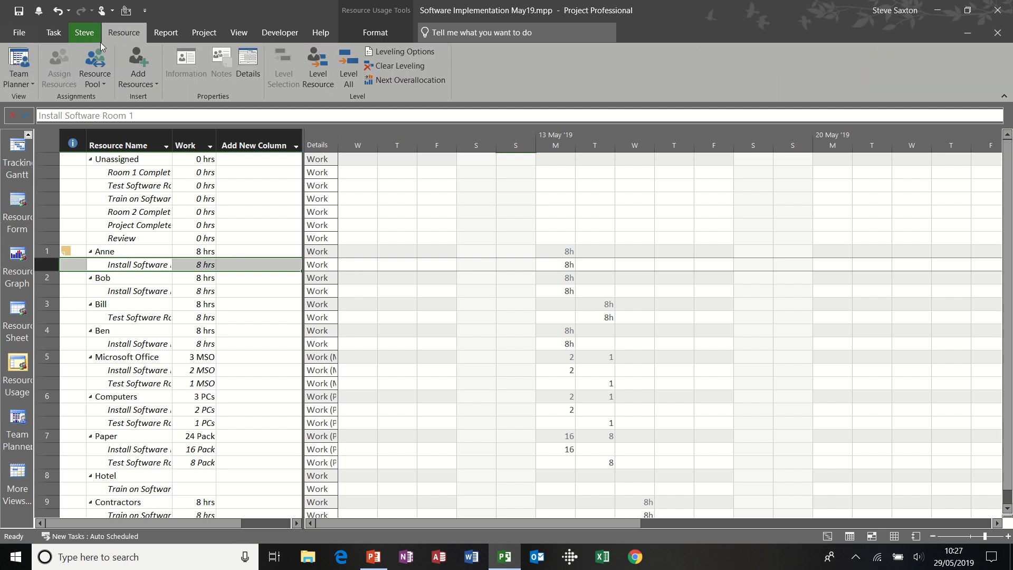
click(19, 81)
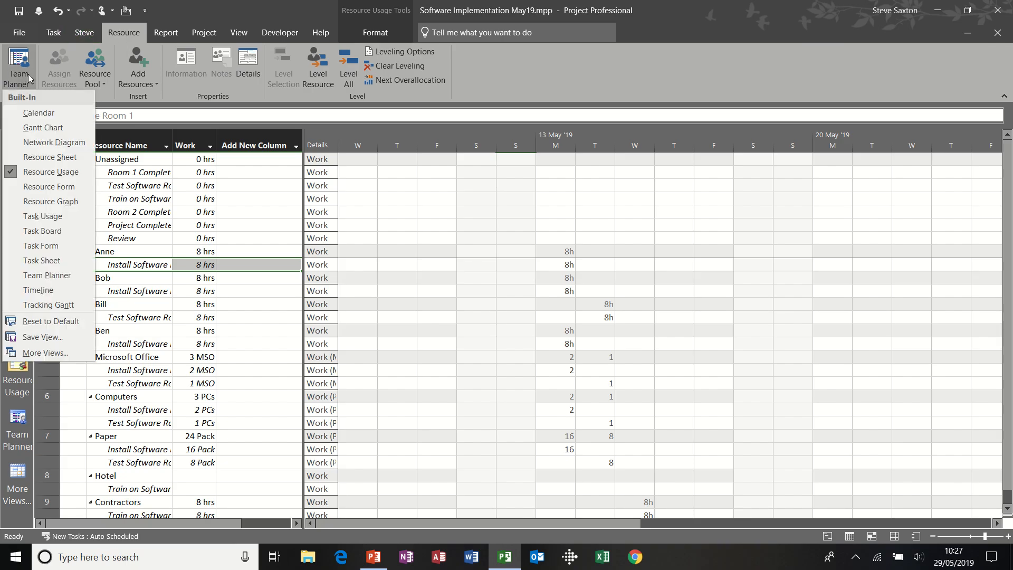
click(16, 58)
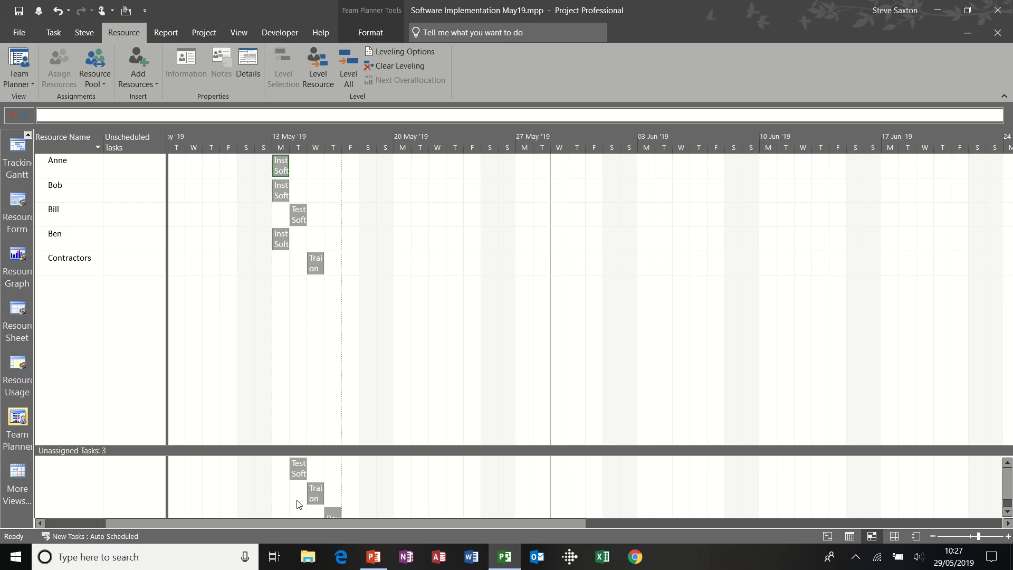
Assign the unassigned Test Software Room 2 to Contractors on Friday 17 May and Train on Software Room 2 to Contractors on Monday 20 May.
mouse_move(298, 476)
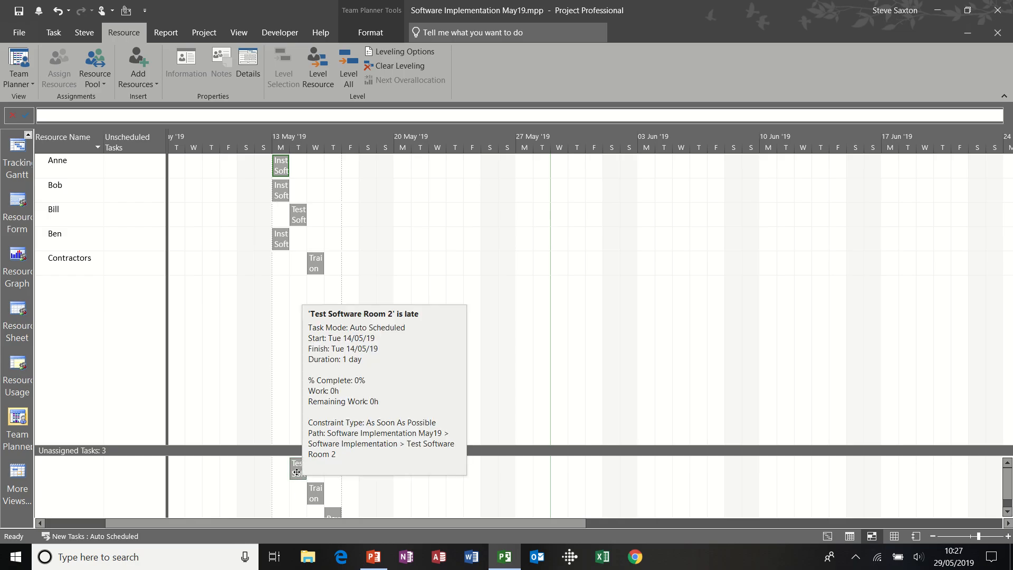
drag(297, 472, 351, 252)
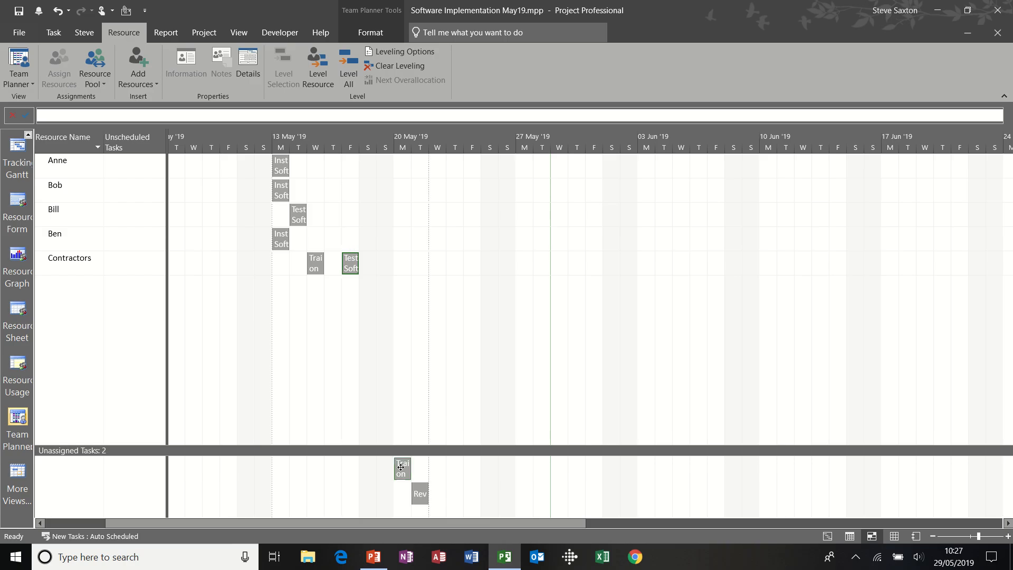
mouse_move(402, 469)
drag(402, 469, 396, 267)
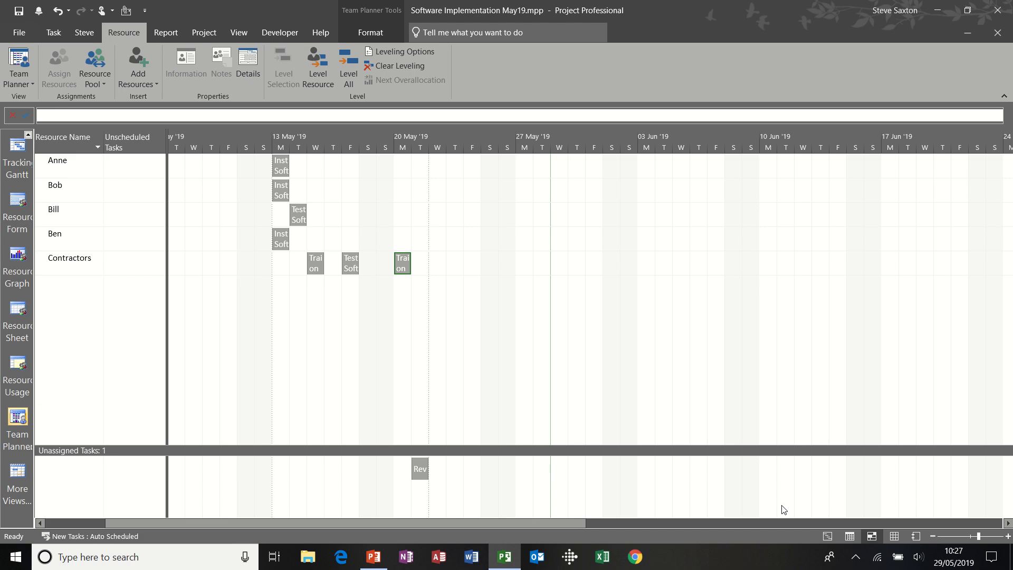
Check the Contractors' task assignments in the Gantt Chart and return to the Team Planner.
click(828, 536)
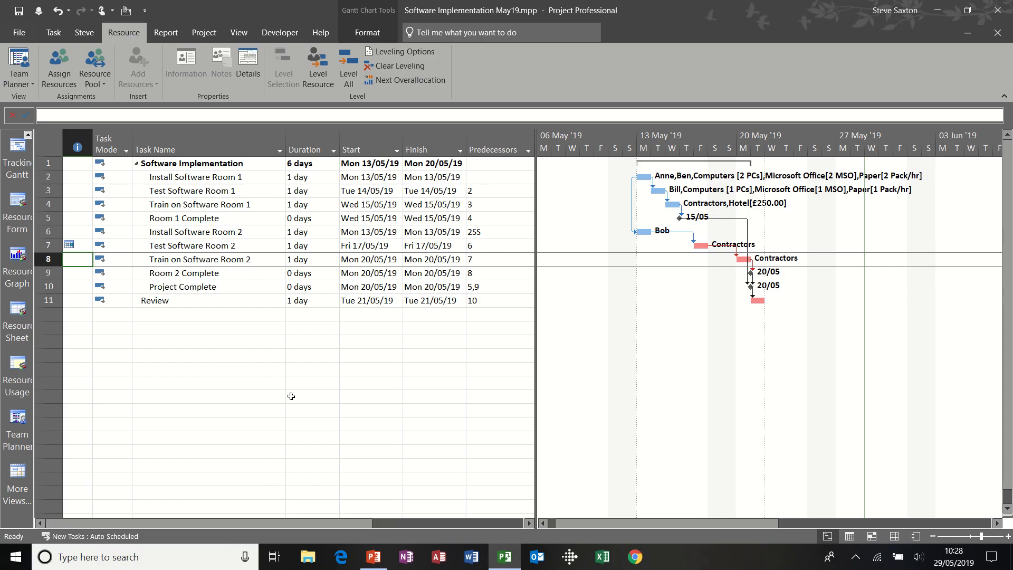
click(20, 57)
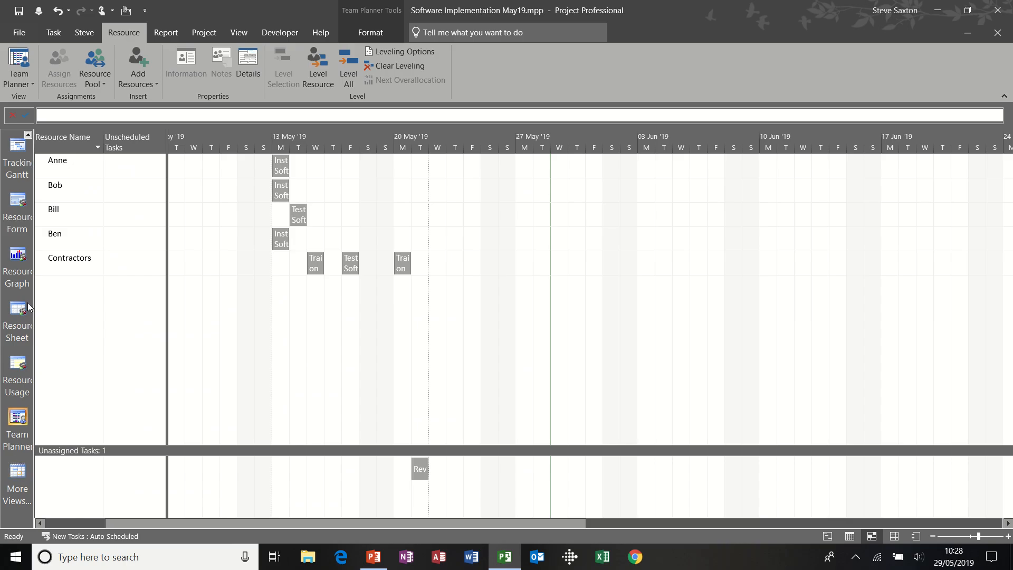
Define a new combination view in More Views and enter a first name as the view's name.
click(239, 33)
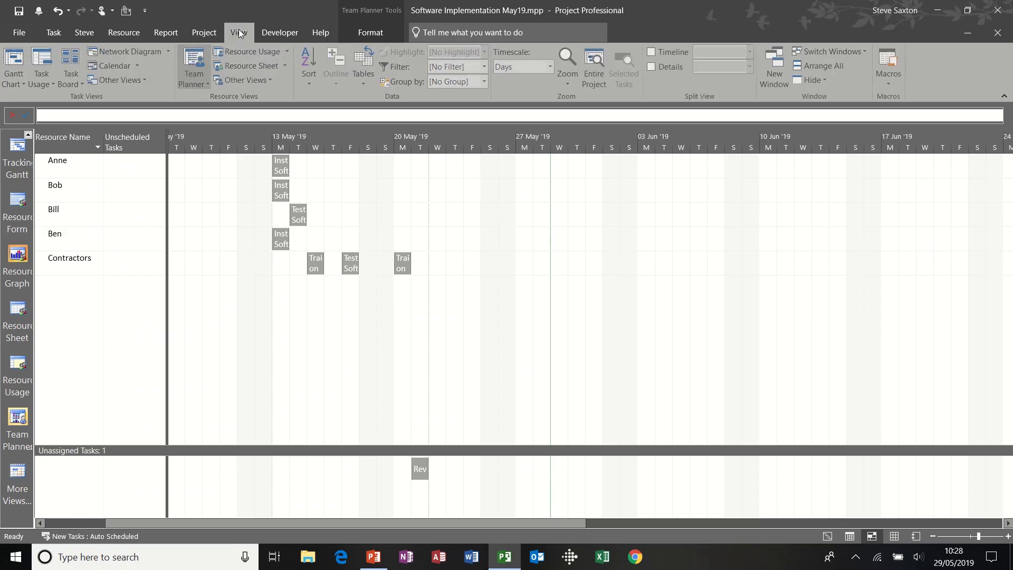
click(271, 80)
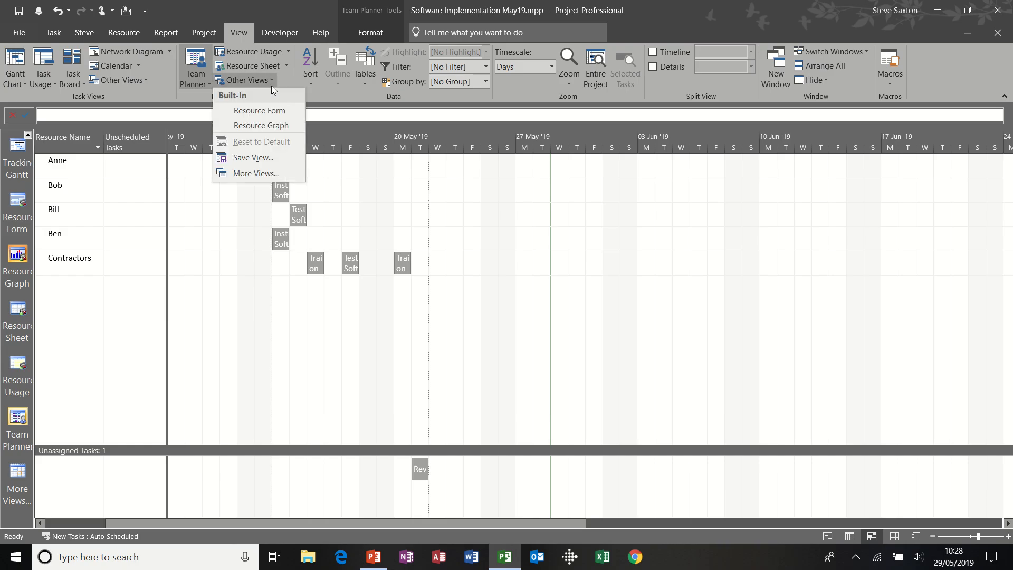
click(265, 173)
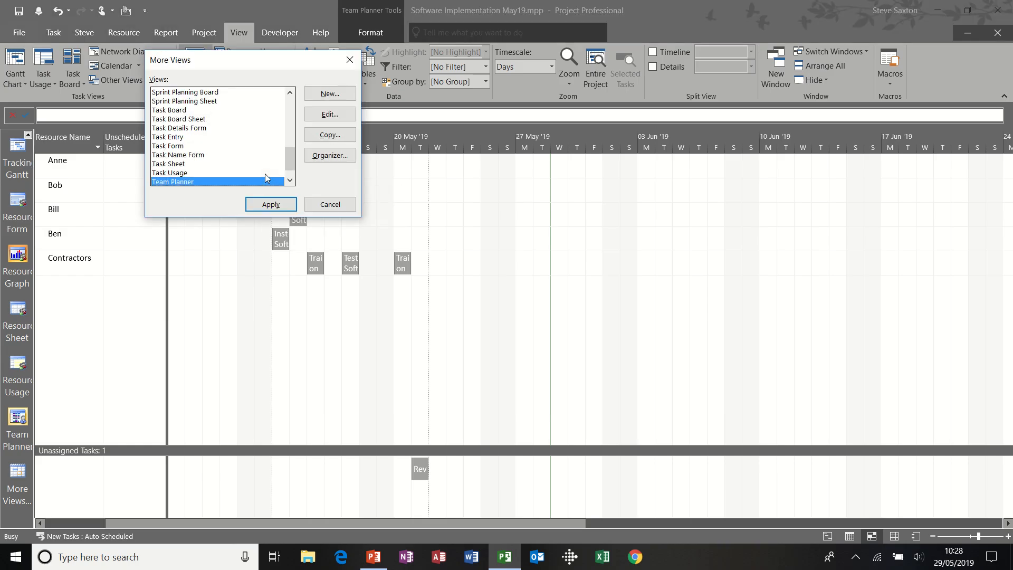
mouse_move(285, 170)
mouse_down()
mouse_move(290, 108)
mouse_move(287, 154)
mouse_up()
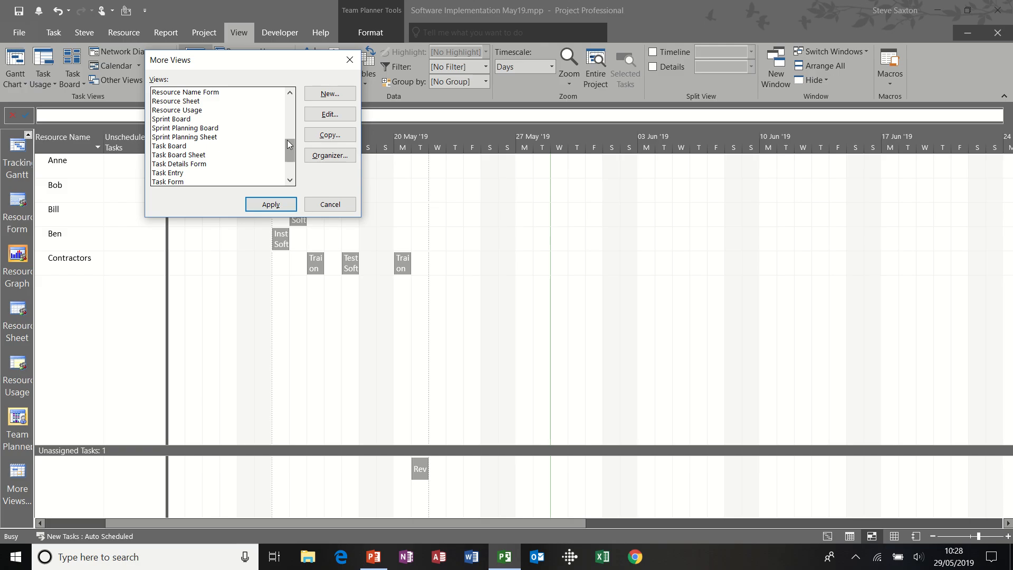
click(338, 97)
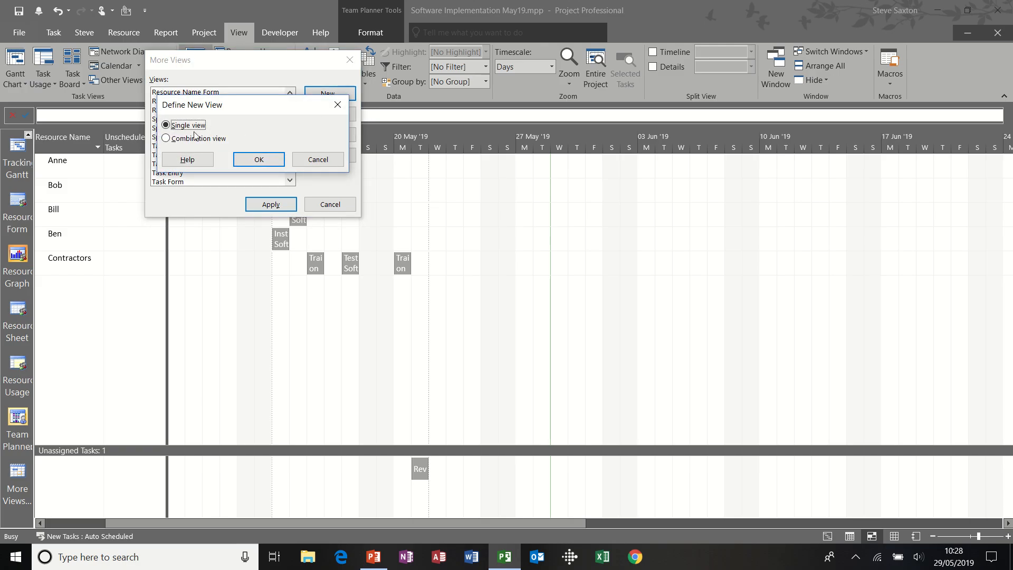
click(167, 140)
click(259, 159)
text(steve)
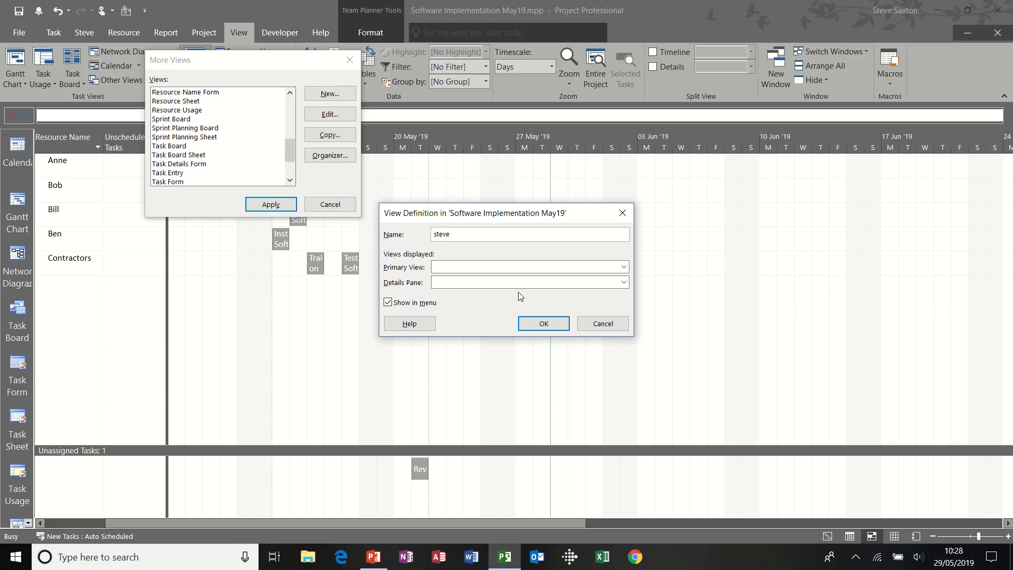
Set Detail Gantt as the primary view and Resource Graph as the details pane, and save the view definition.
click(568, 267)
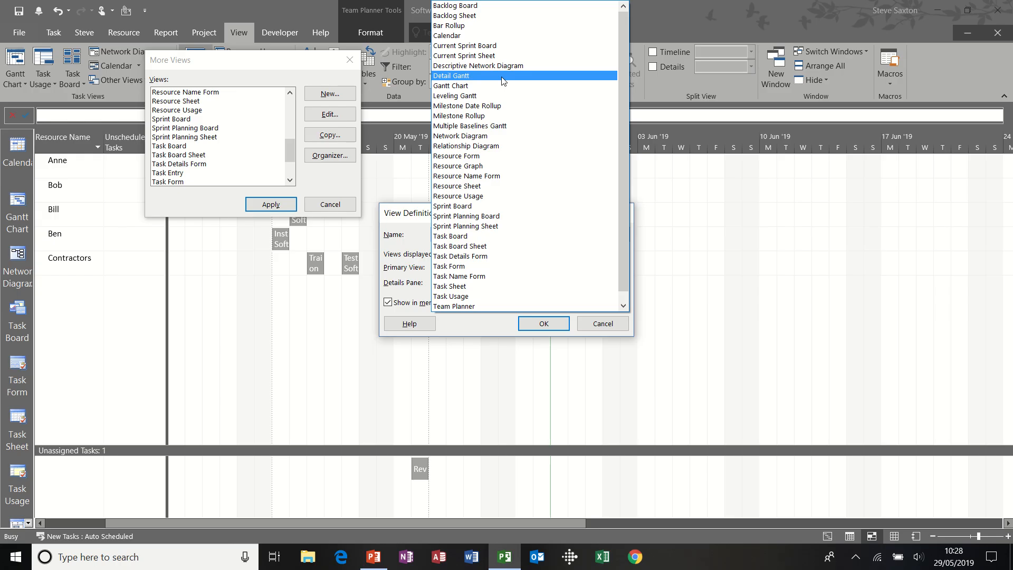
click(503, 76)
click(473, 283)
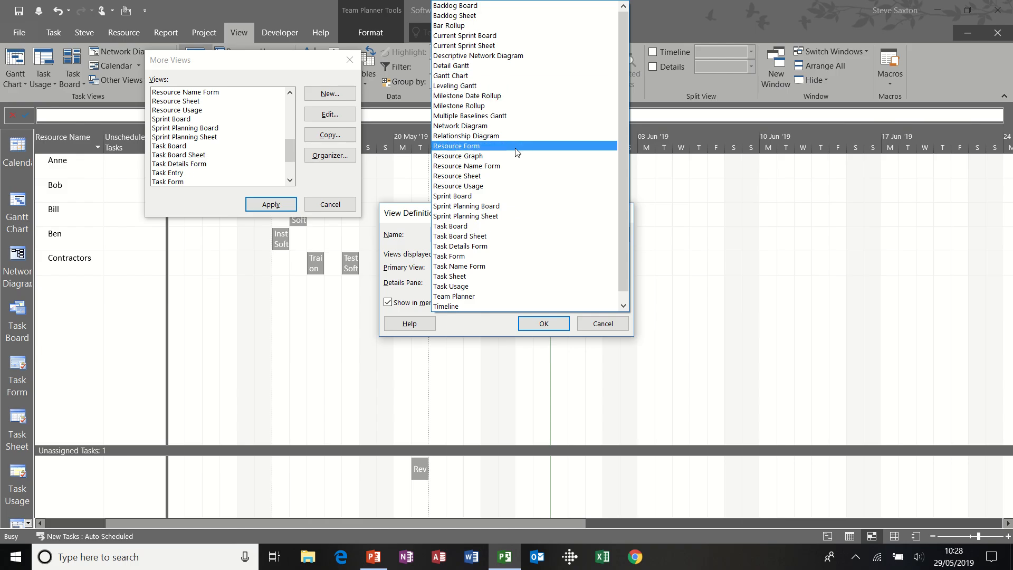
click(490, 156)
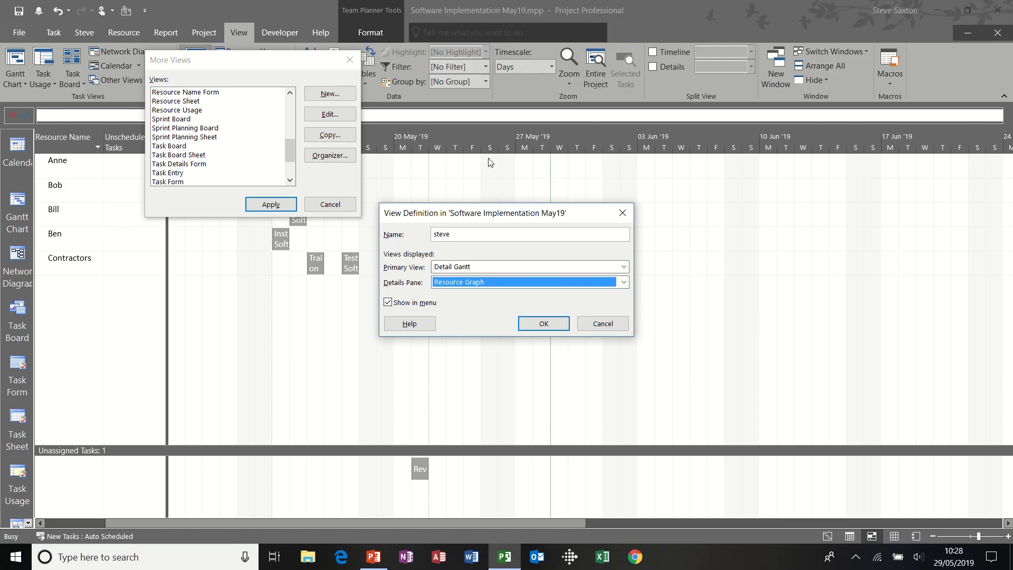
click(535, 324)
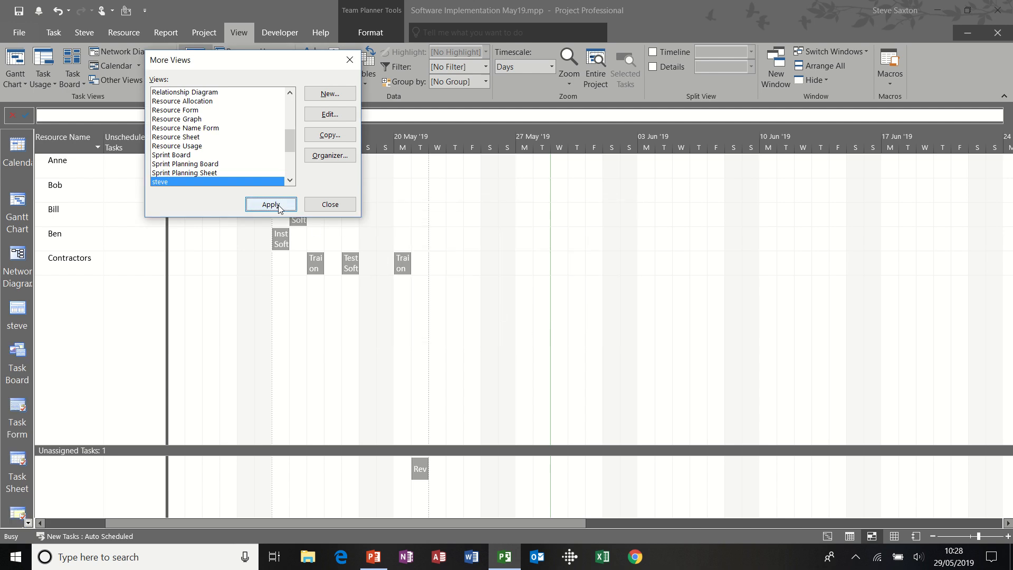
Check the new combination view's definition and apply the view to the project.
click(331, 116)
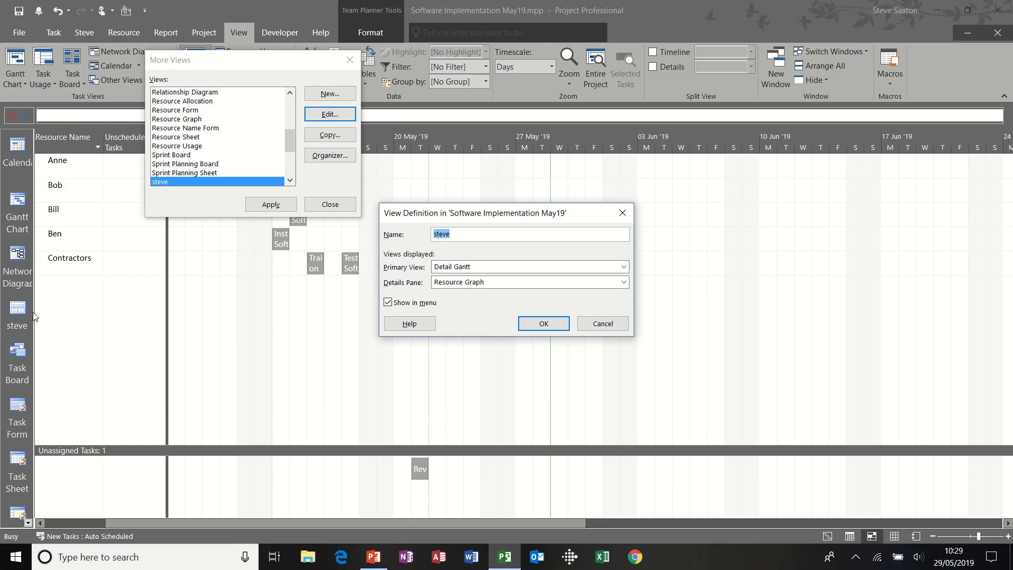
click(541, 328)
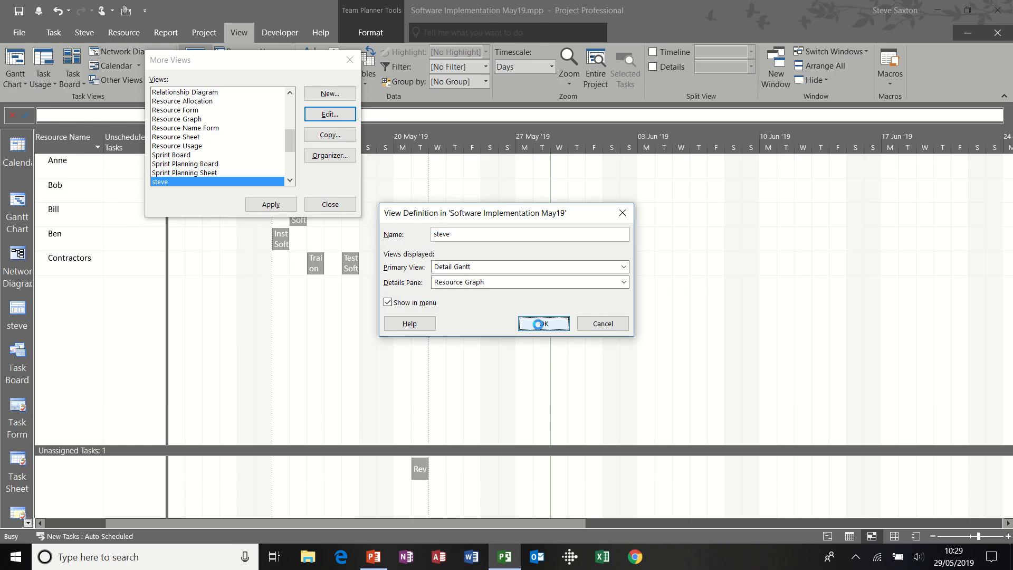
click(271, 204)
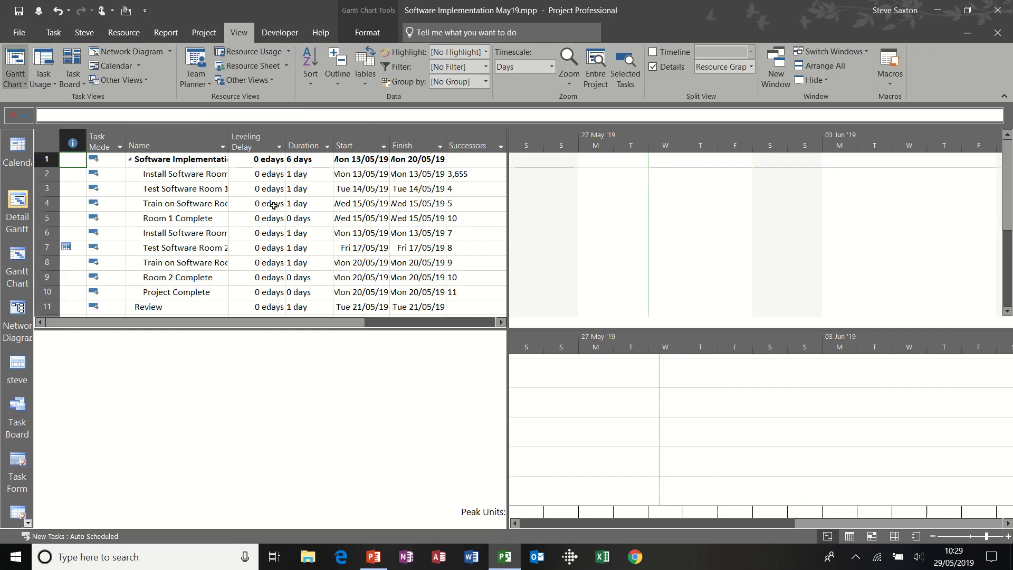
Select Install Software Room 1 and bring its bar into view on the Detail Gantt timescale.
click(196, 175)
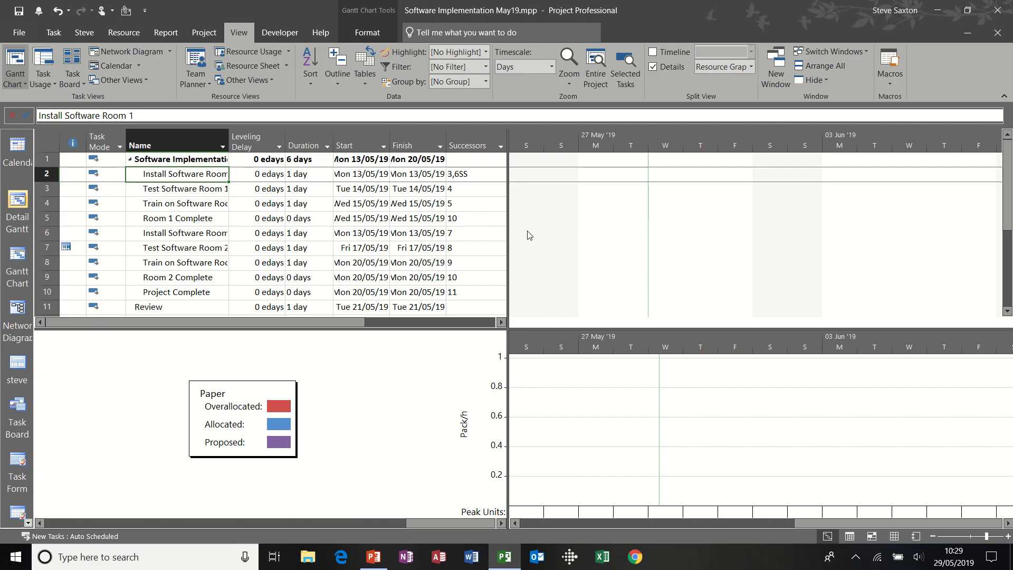
click(54, 32)
click(857, 66)
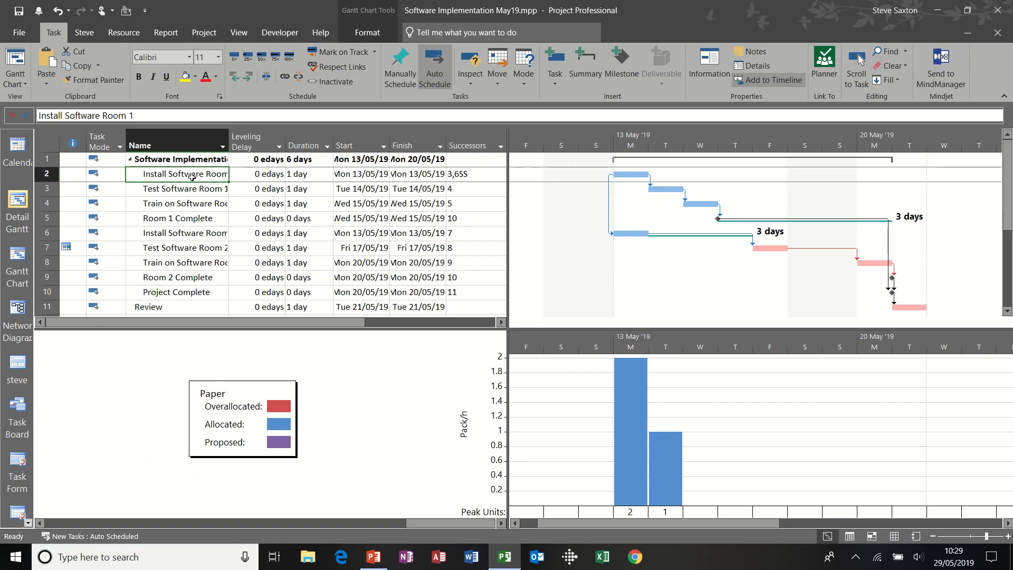
Step the Resource Graph back from Paper through the resources to the first one.
click(457, 523)
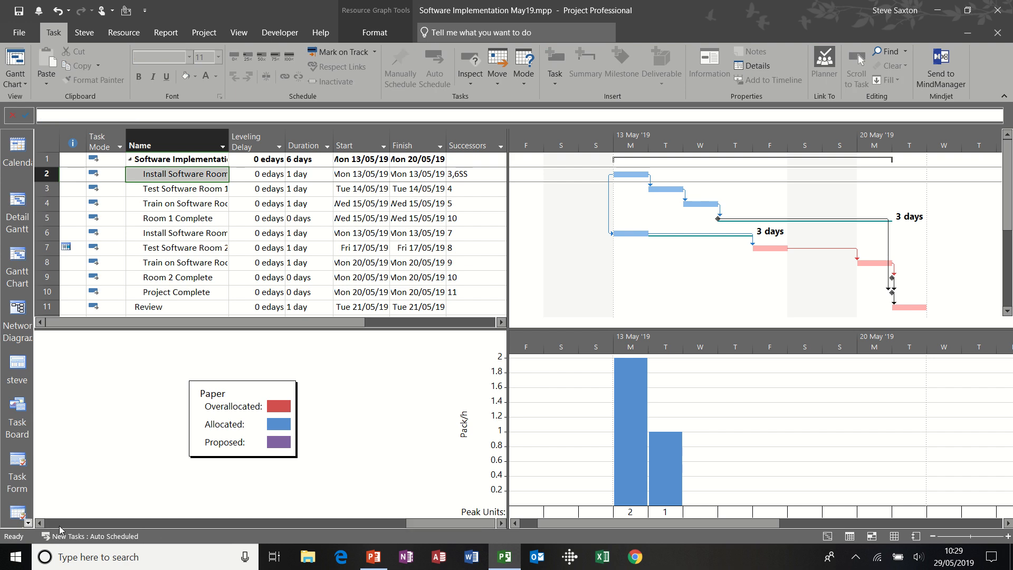
click(41, 524)
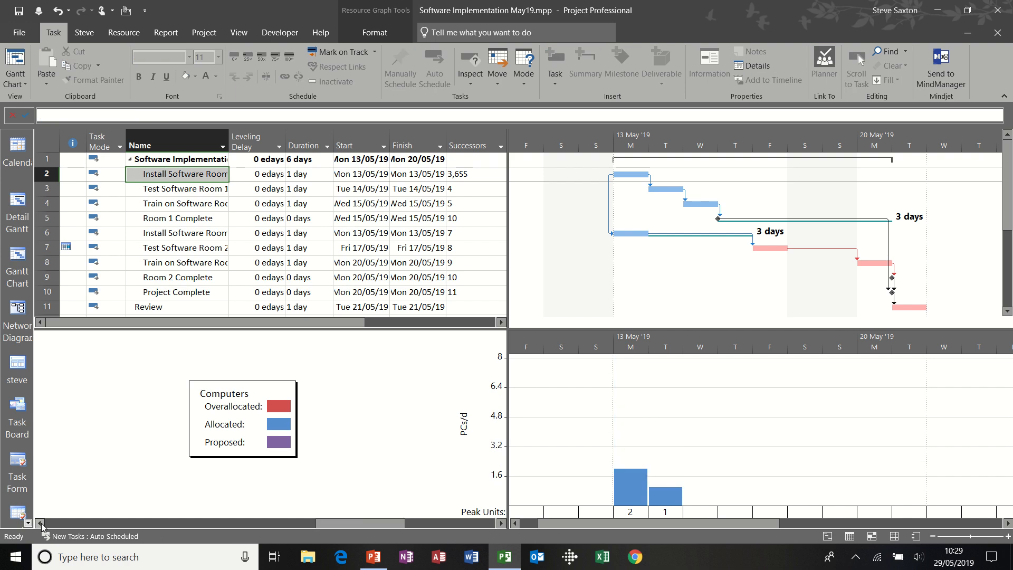
click(41, 524)
click(41, 524)
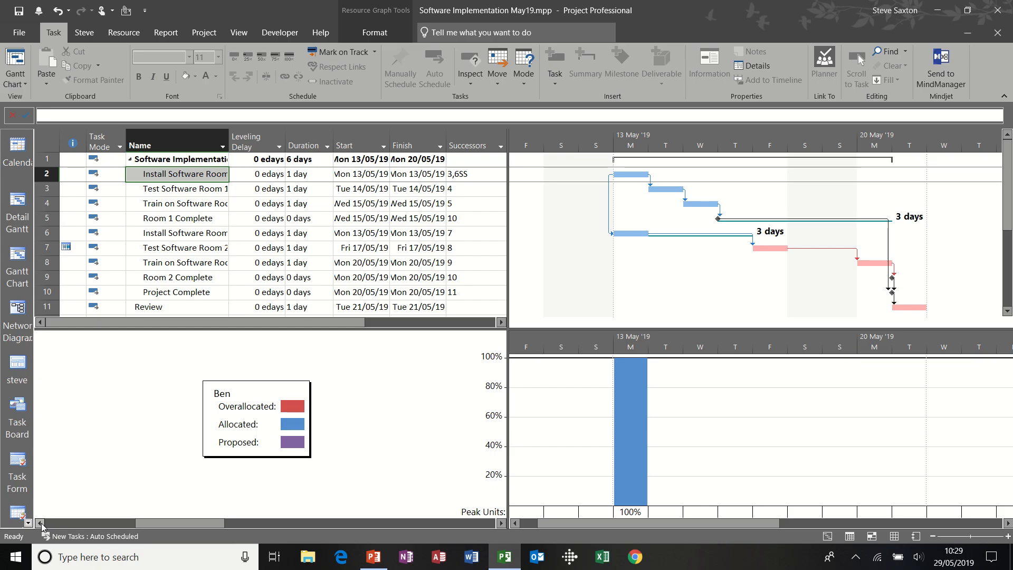
click(40, 524)
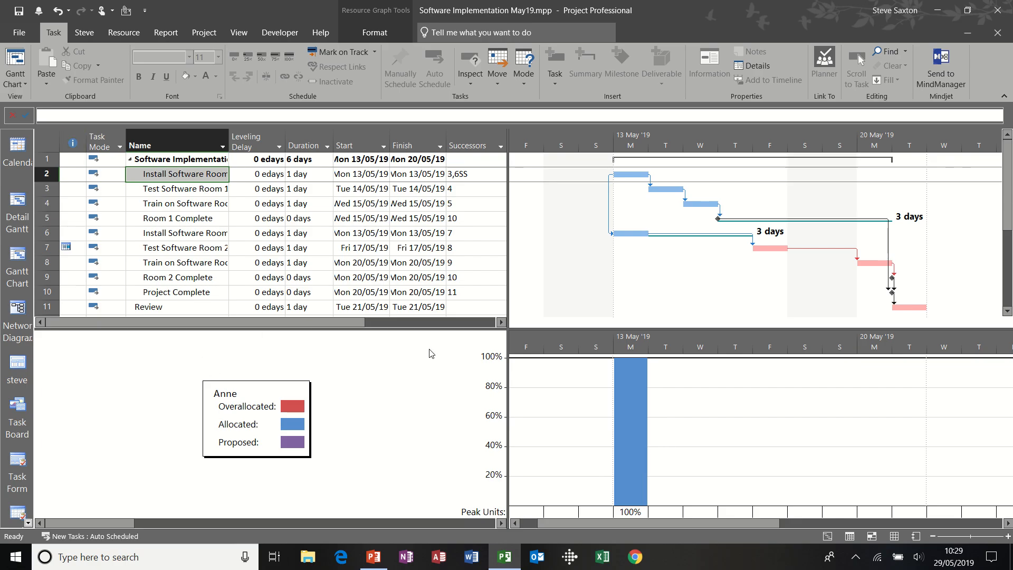
Hide the Resource Graph details pane and restore the split by reapplying the custom combination view.
click(246, 33)
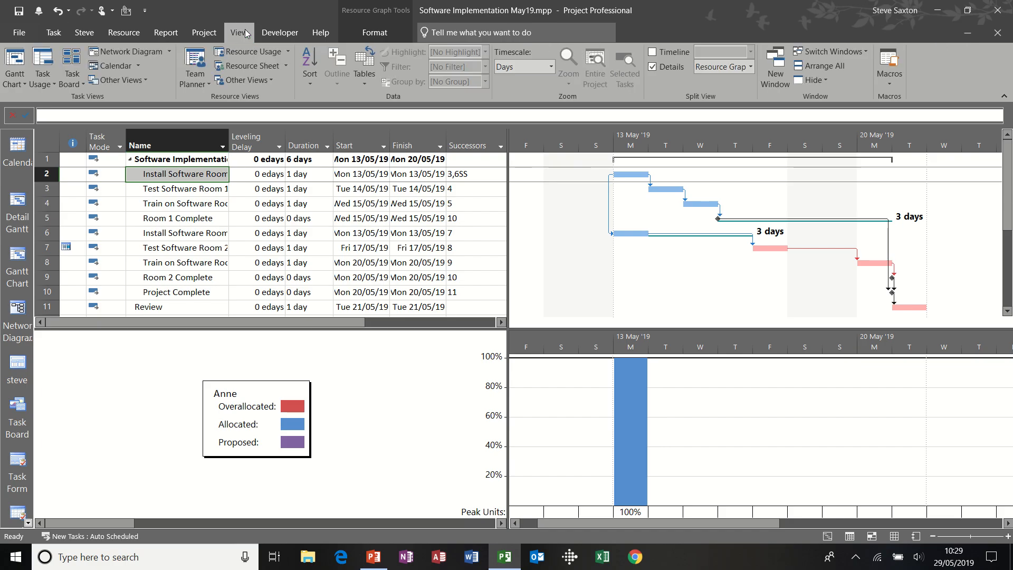
click(658, 66)
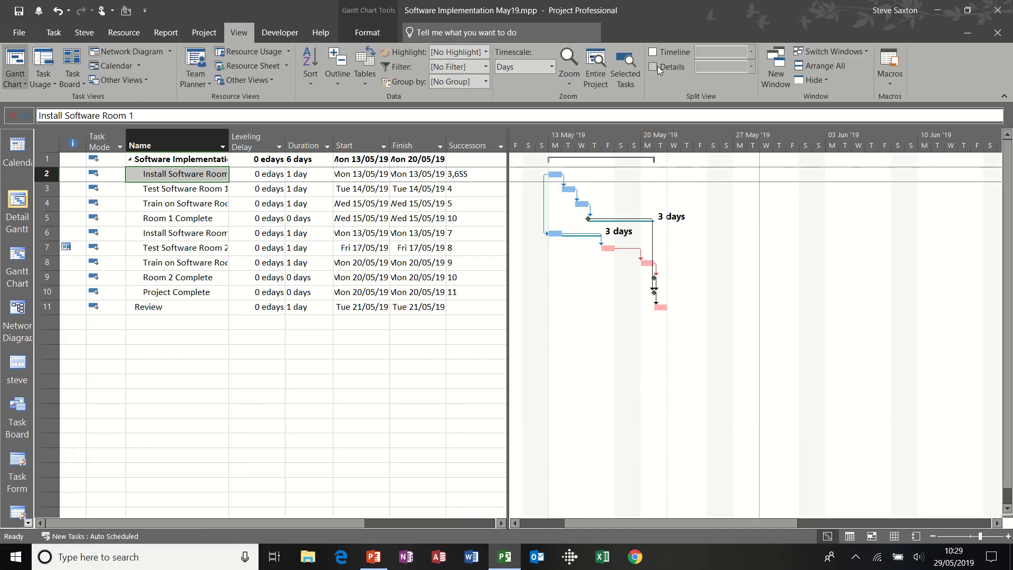
click(20, 365)
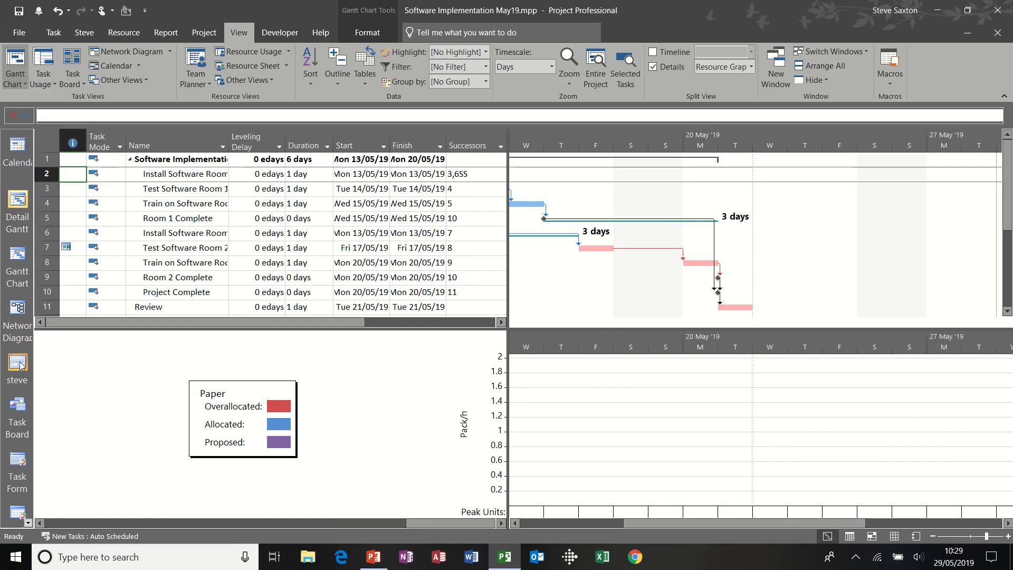
Remove the details pane from the combination view and select Train on Software Room 1 in the Detail Gantt.
click(655, 67)
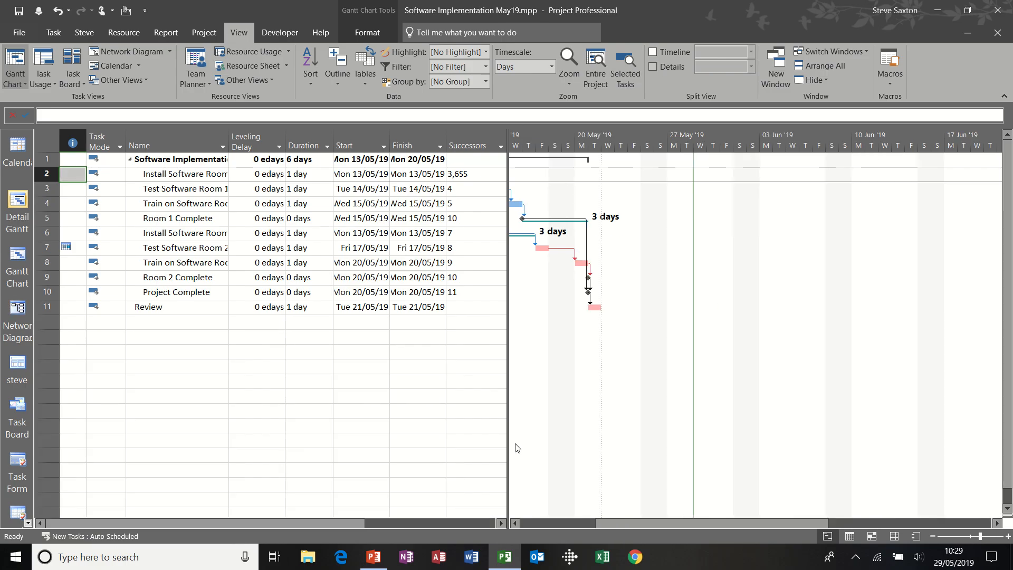
click(516, 523)
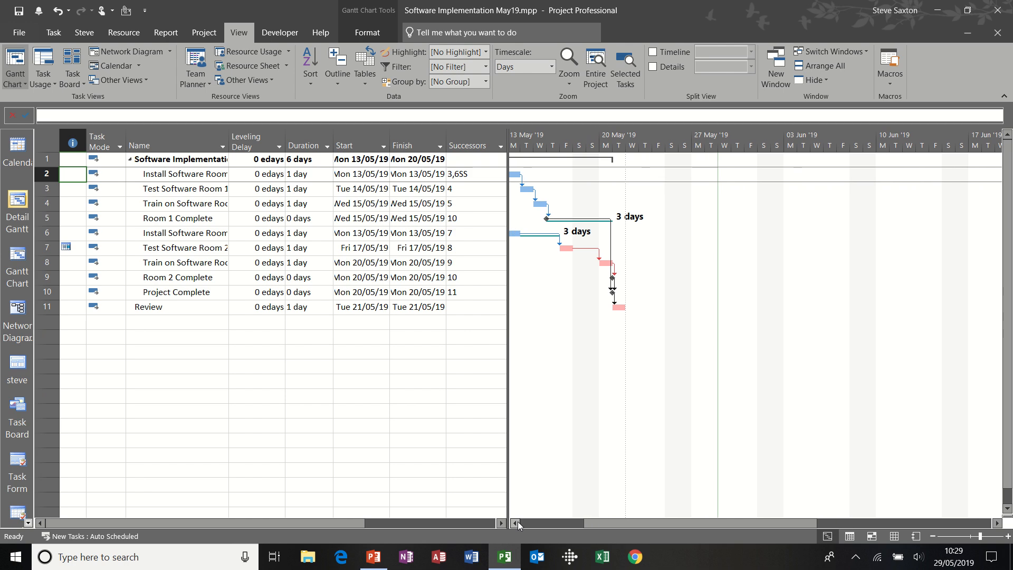
click(250, 238)
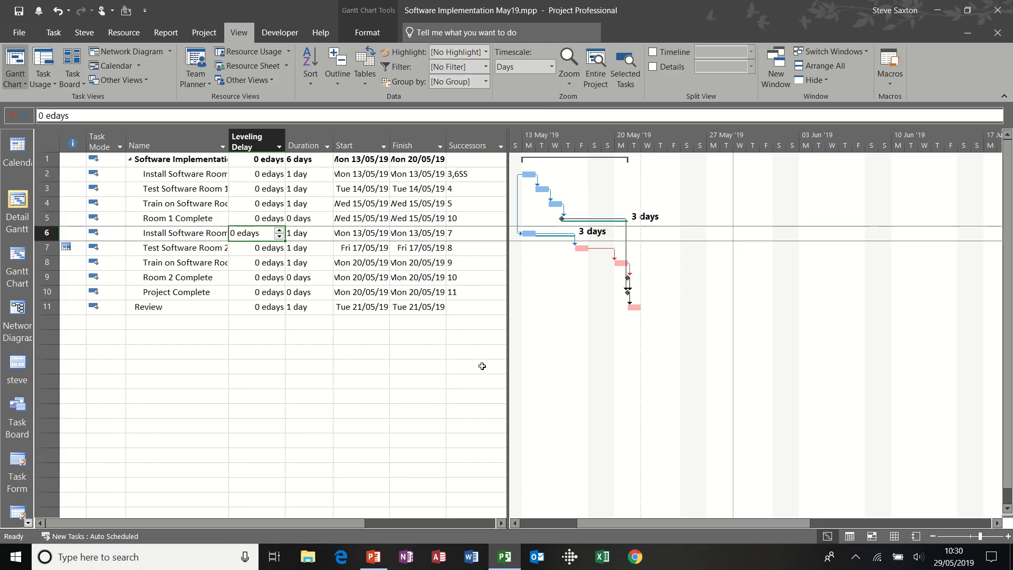
click(173, 205)
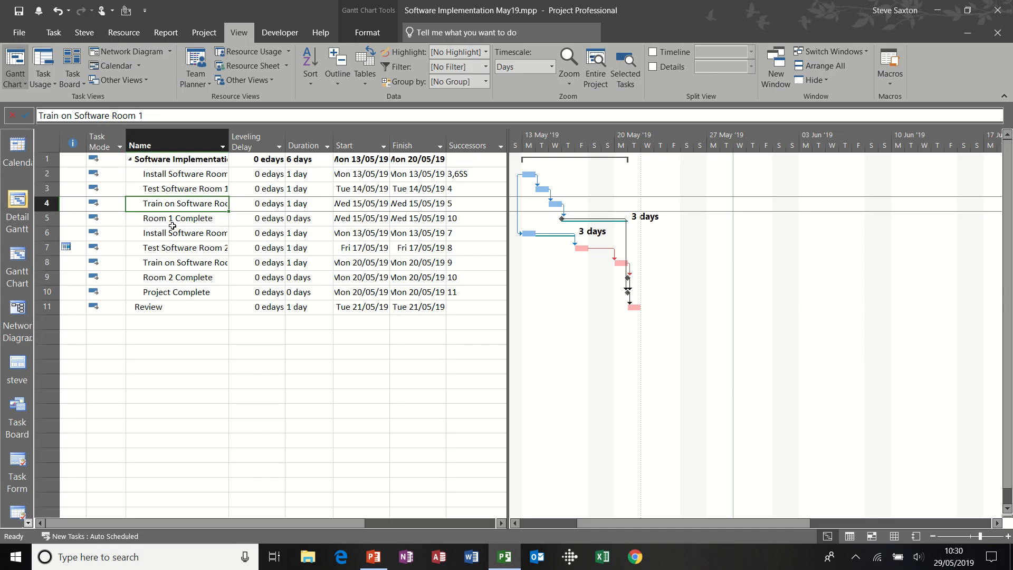